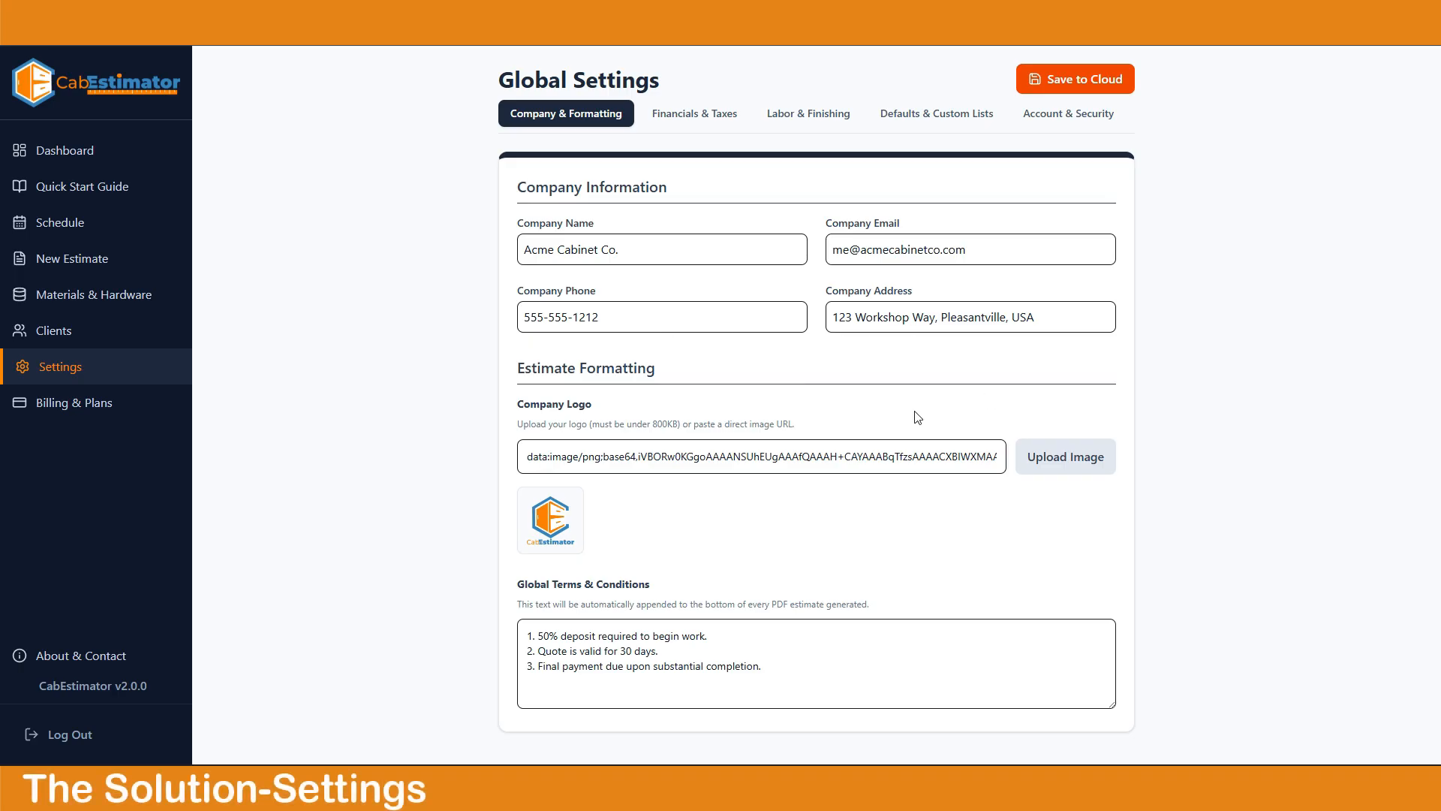
click(766, 669)
key(ctrl+a)
click(754, 559)
Apply the true overhead percentage from the Shop Cost Calculator to the Financials & Taxes settings.
click(681, 113)
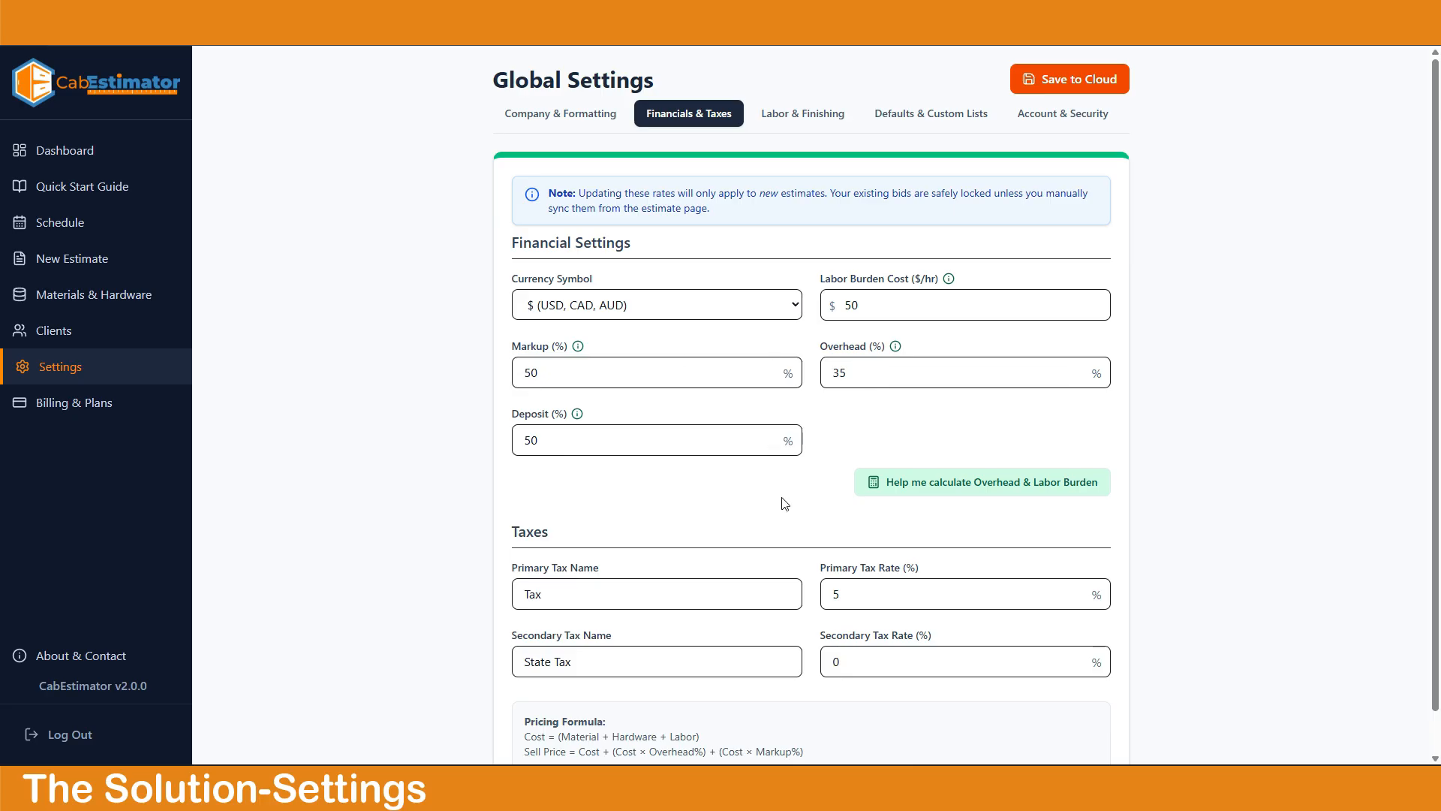
scroll(870, 627, down, 1)
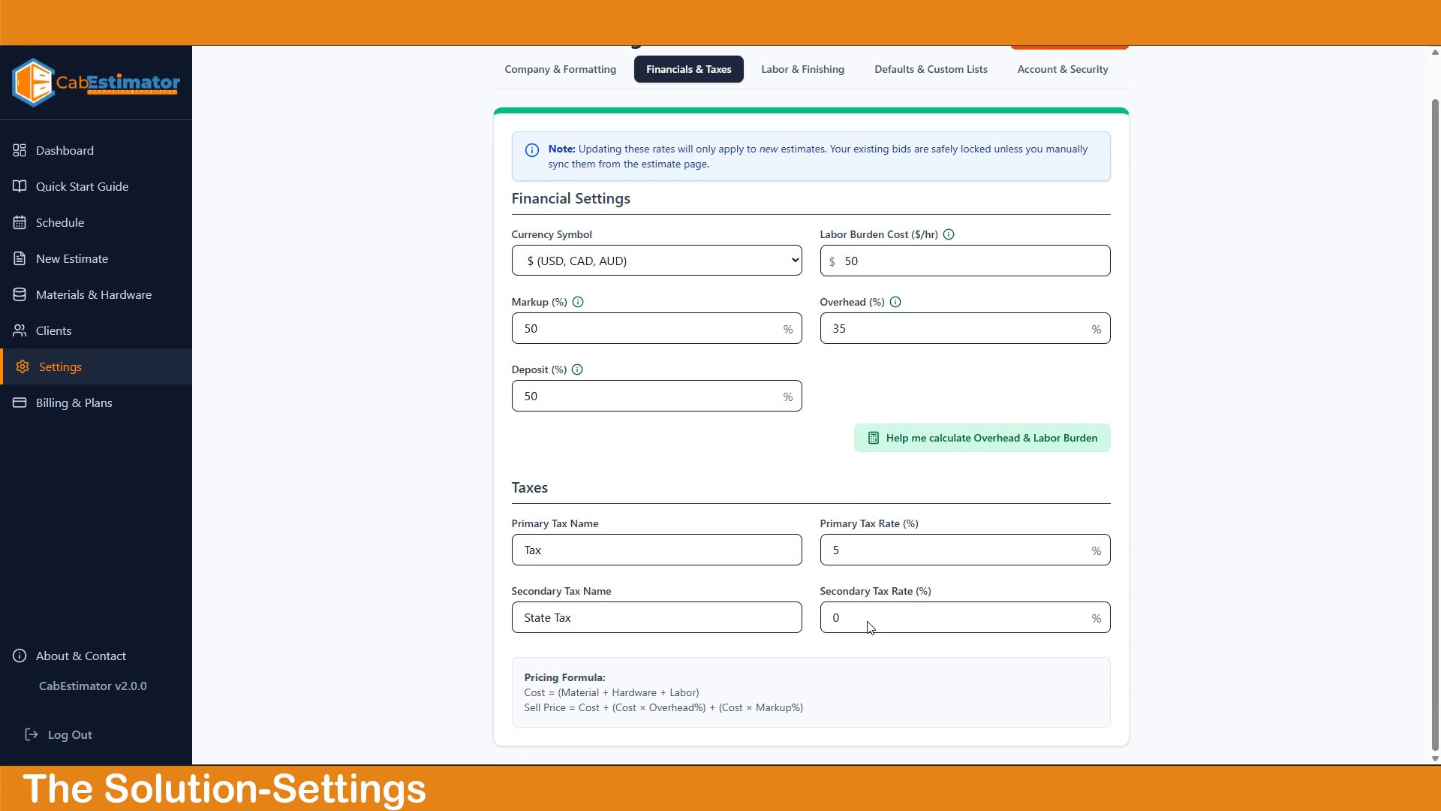
click(952, 439)
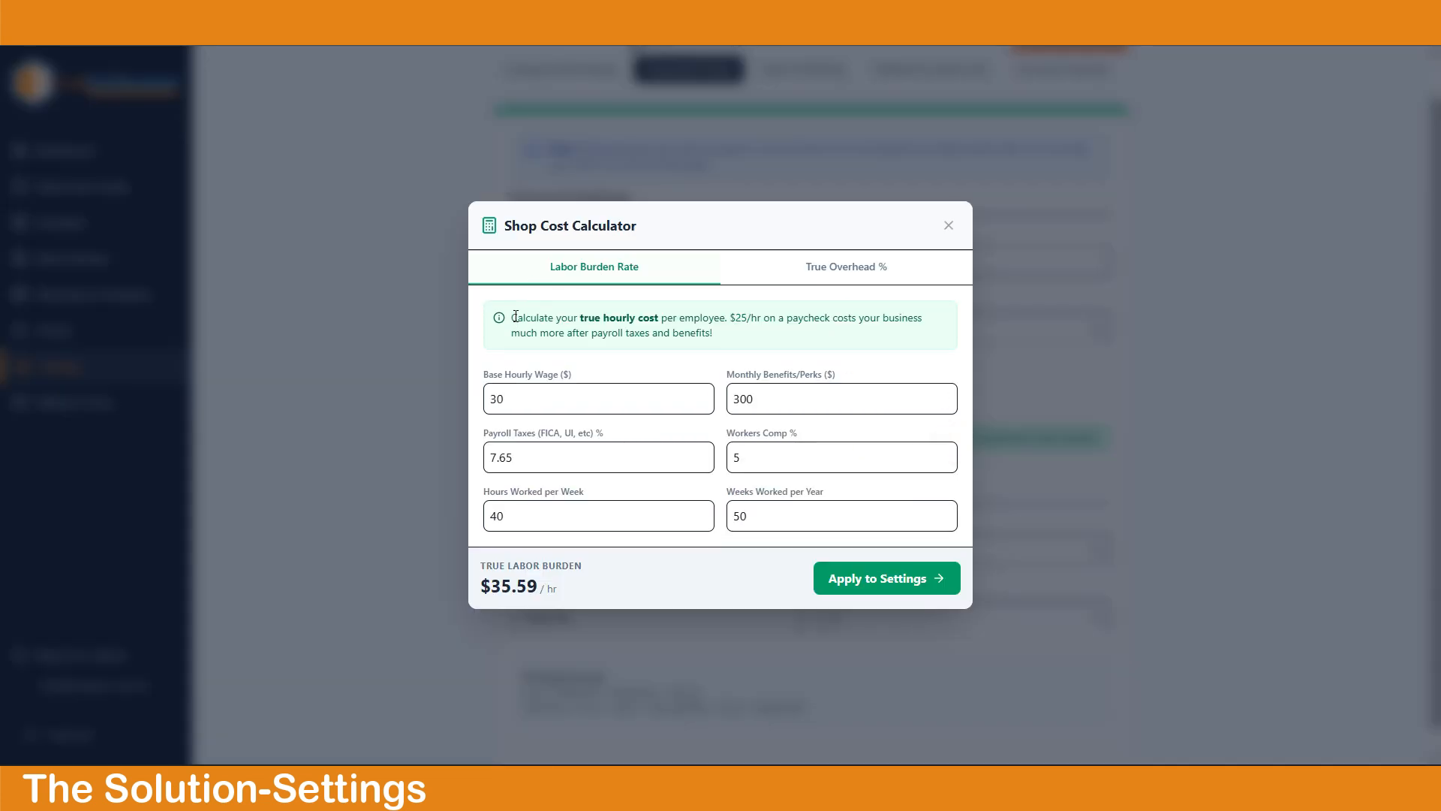
drag(513, 316, 733, 338)
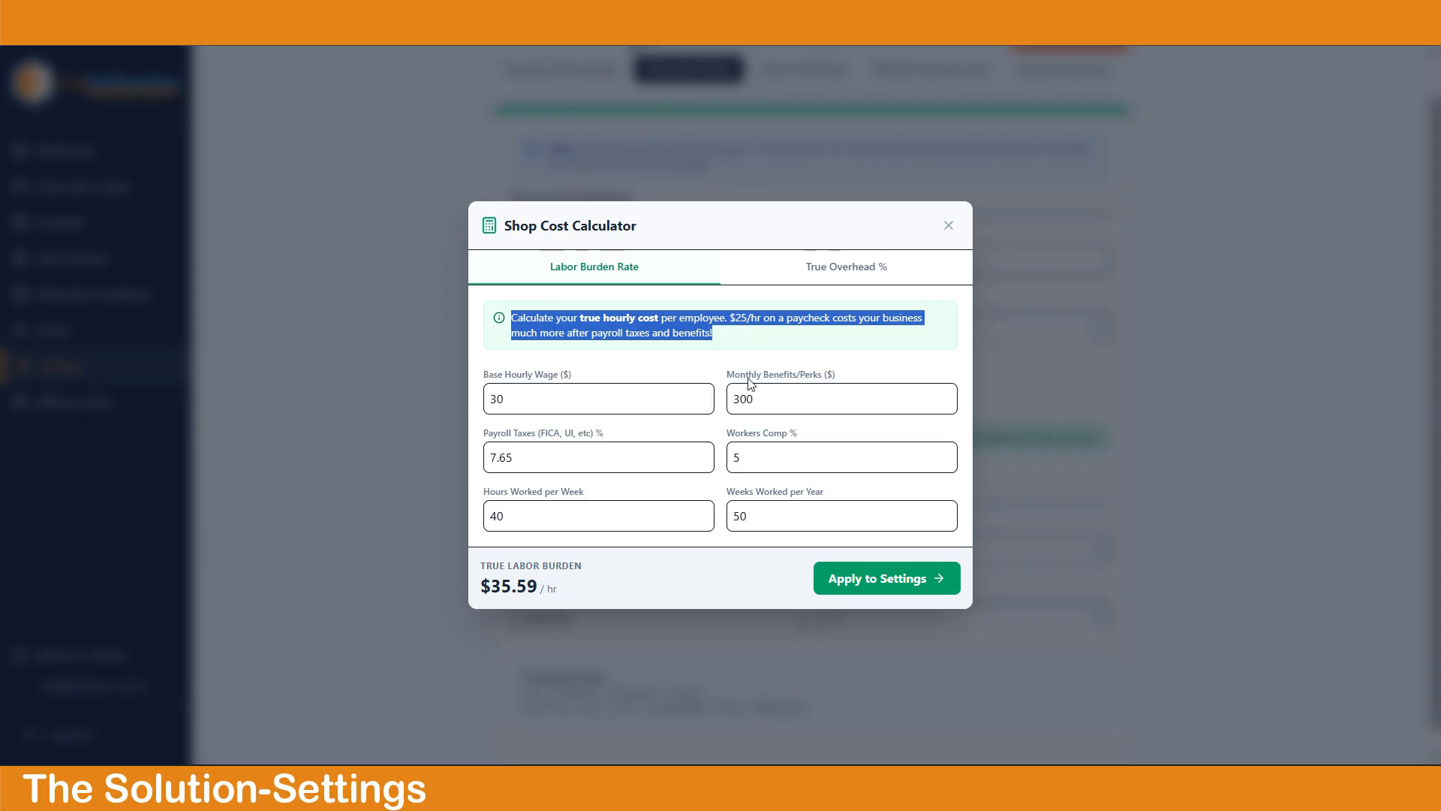
click(798, 343)
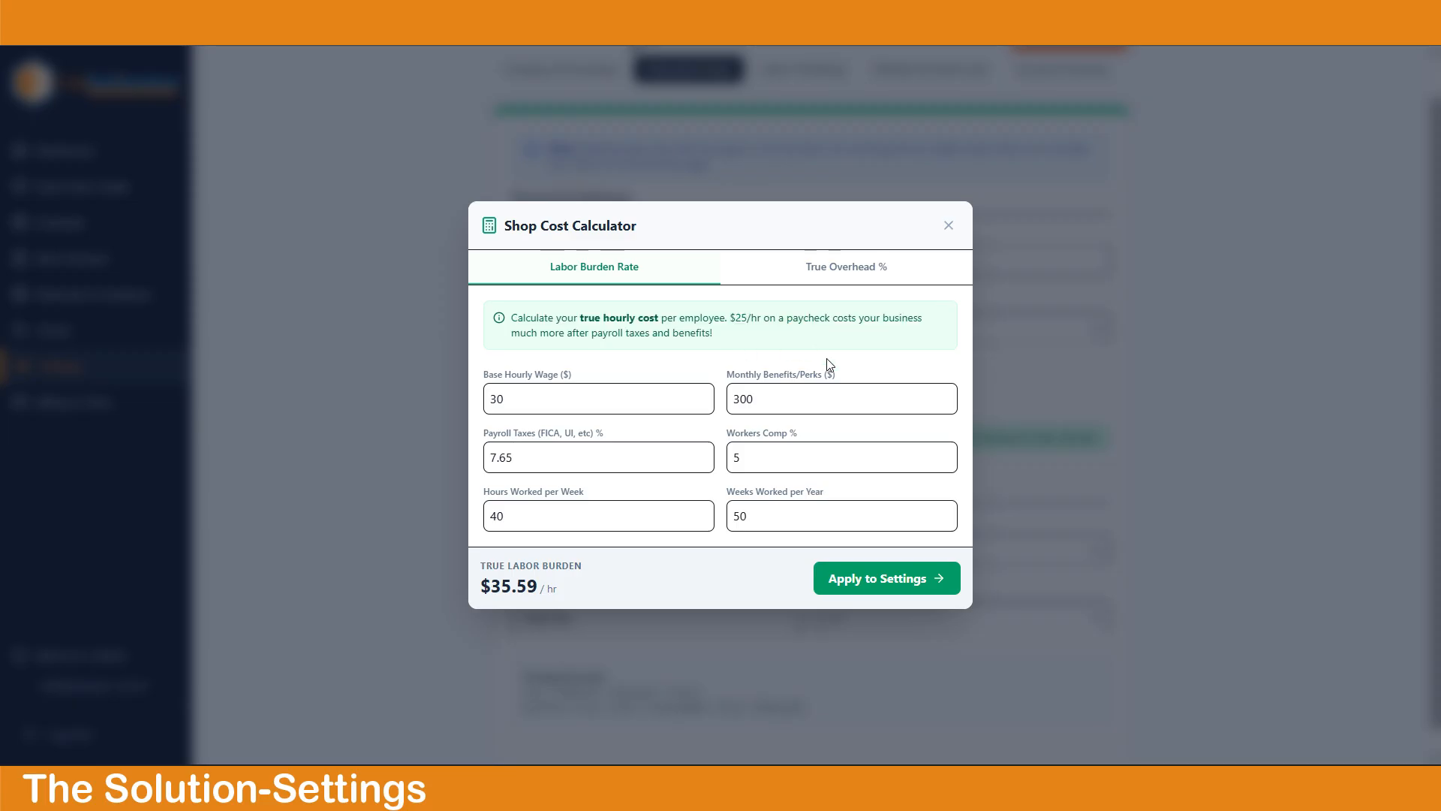
click(849, 270)
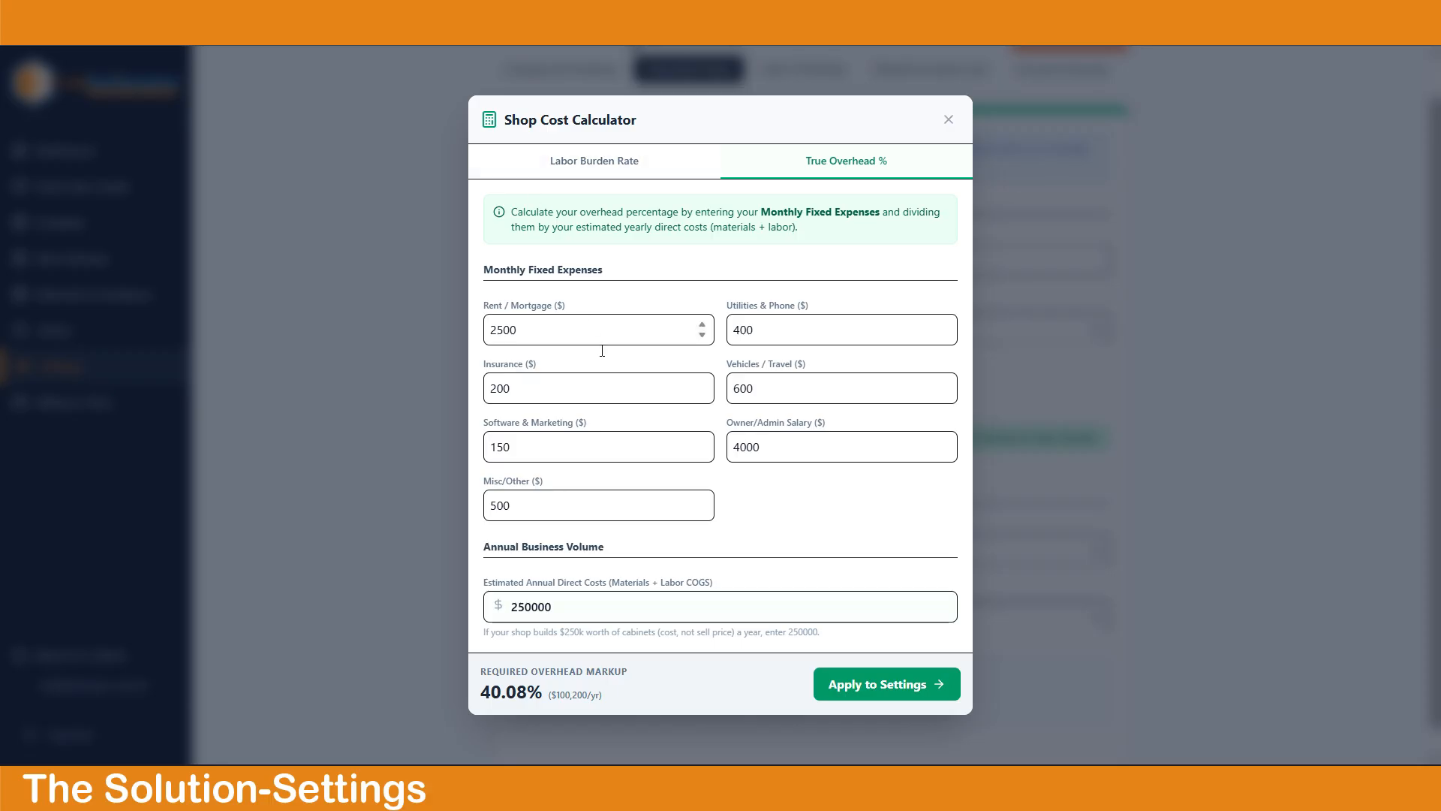
click(892, 696)
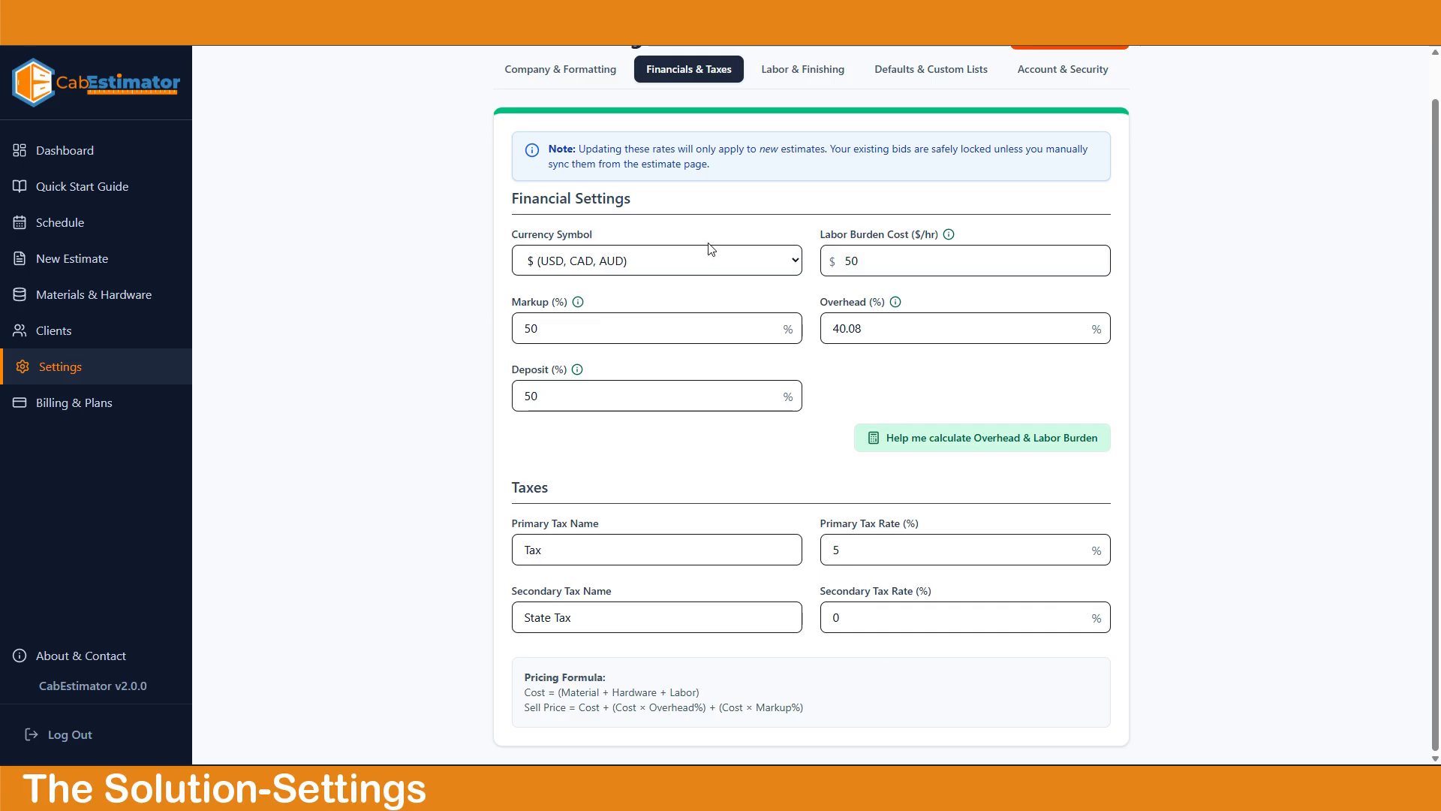
Examine the standard labor times, both finishing cost methods and the installation costs in the Labor & Finishing settings.
click(795, 72)
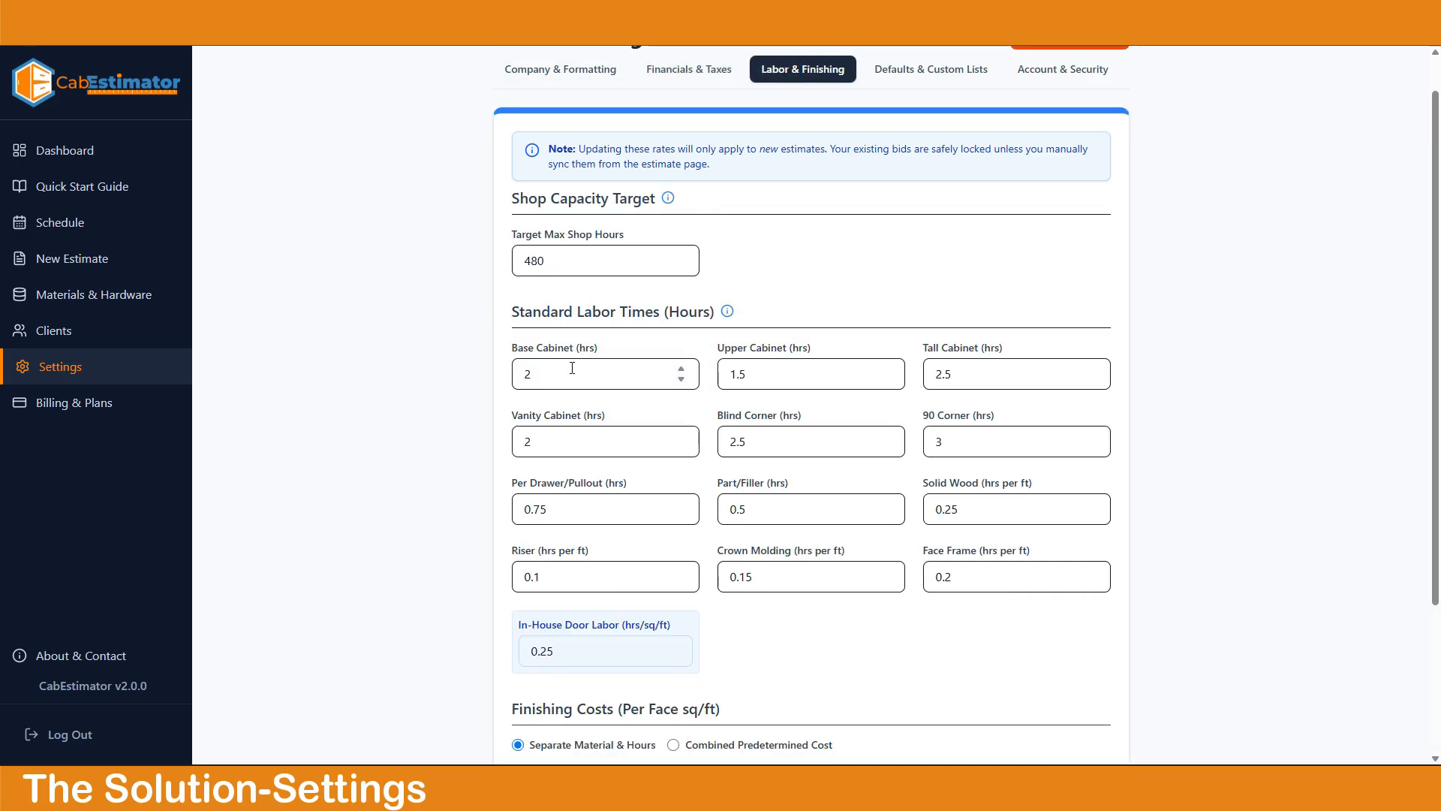
drag(514, 309, 719, 311)
click(853, 293)
scroll(739, 600, down, 3)
click(674, 543)
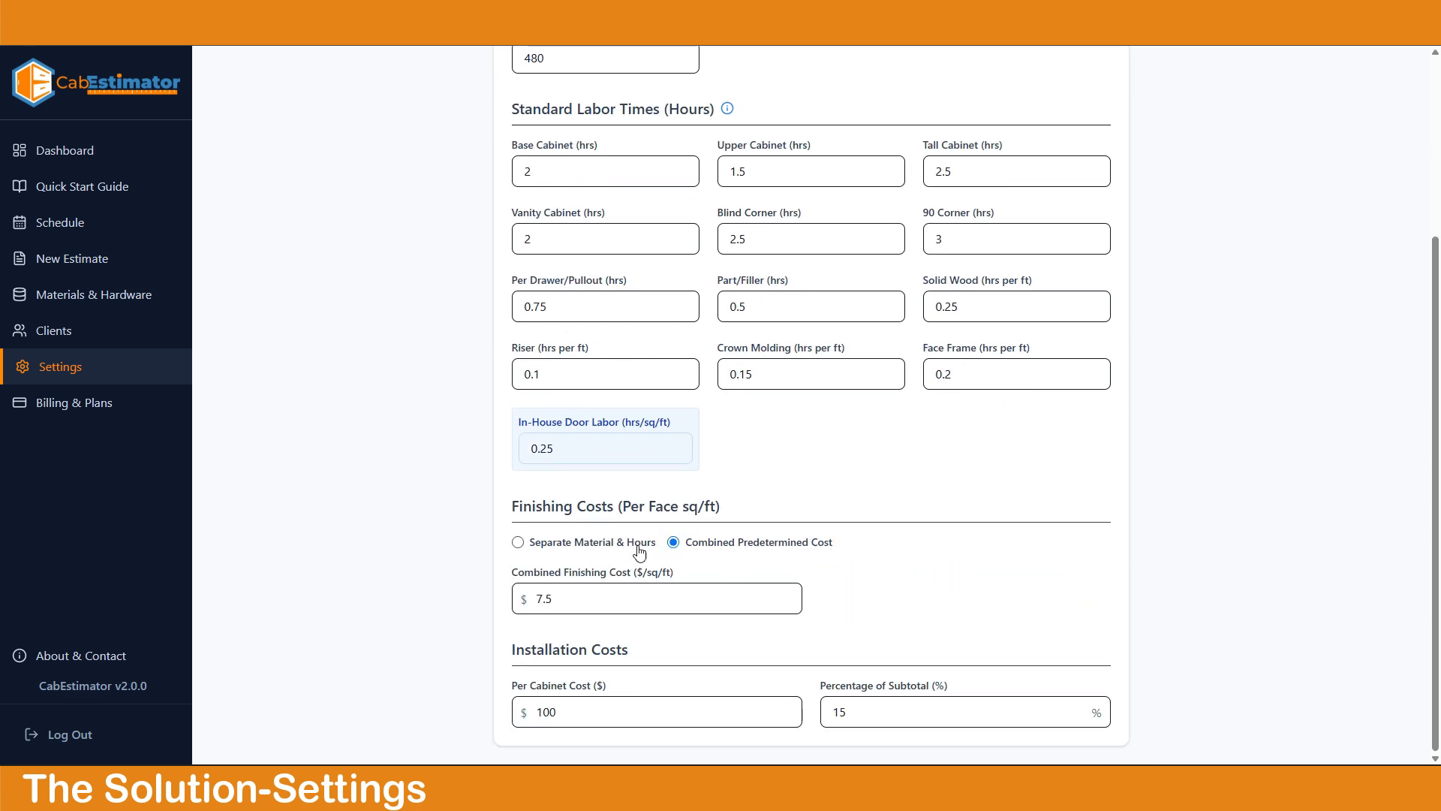
click(519, 542)
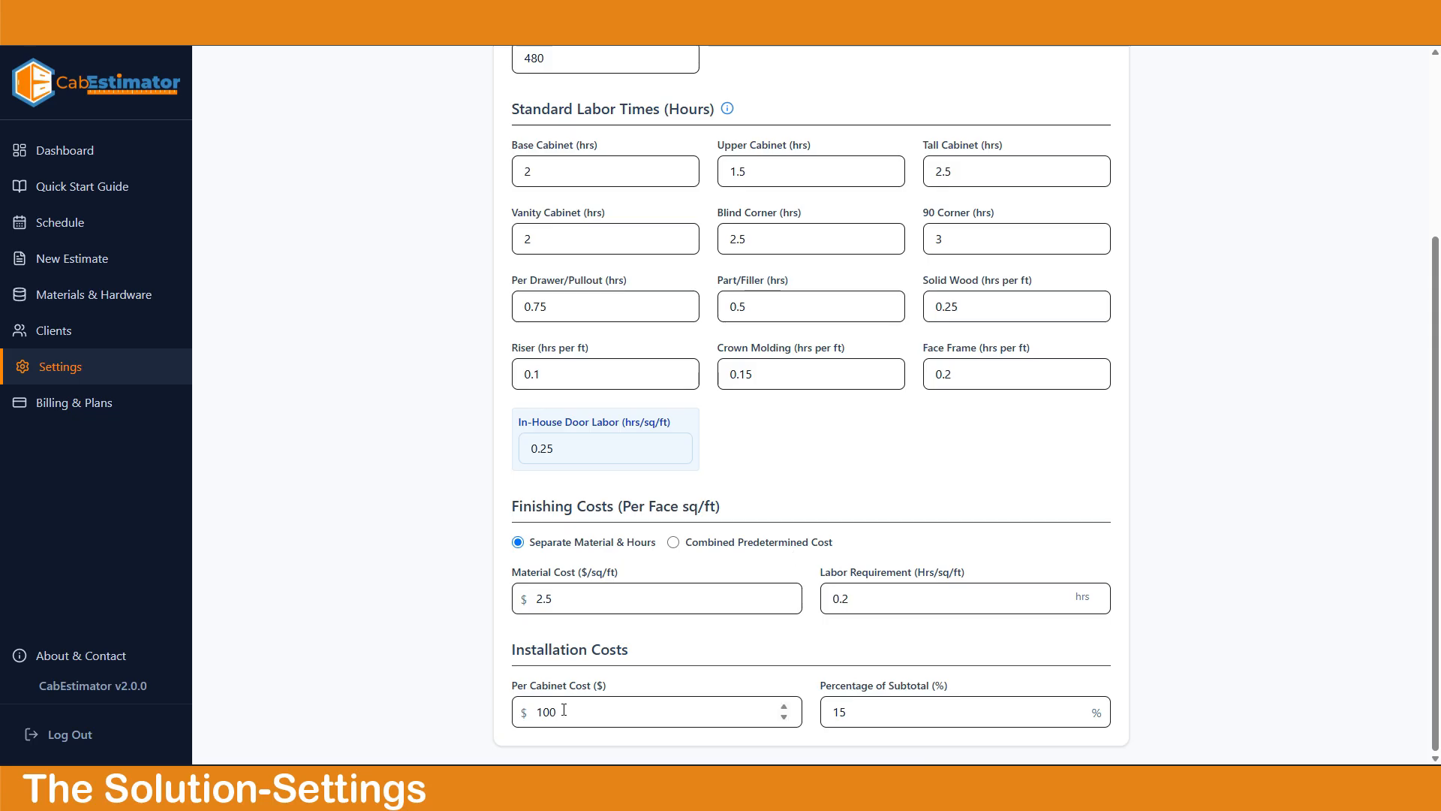
triple_click(642, 652)
click(674, 639)
Set the default drawer style to 3/4" PF Birch Ply in the Defaults & Custom Lists settings.
scroll(712, 598, up, 5)
click(931, 113)
click(692, 250)
click(692, 249)
click(901, 254)
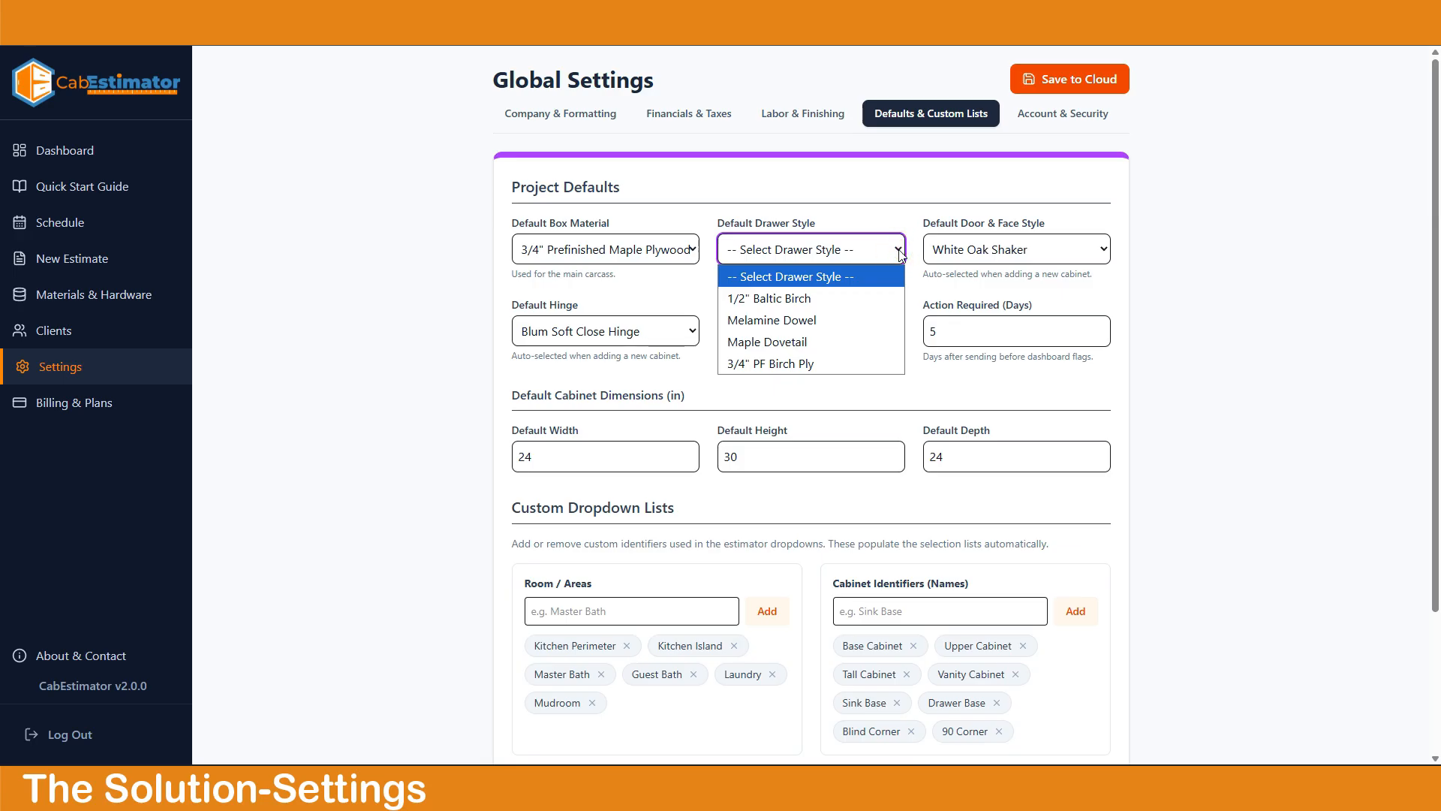
click(763, 363)
Examine the default door style, hinge and drawer slide choices, the default cabinet dimensions and the custom dropdown lists.
click(1102, 250)
click(1231, 307)
click(692, 331)
click(692, 331)
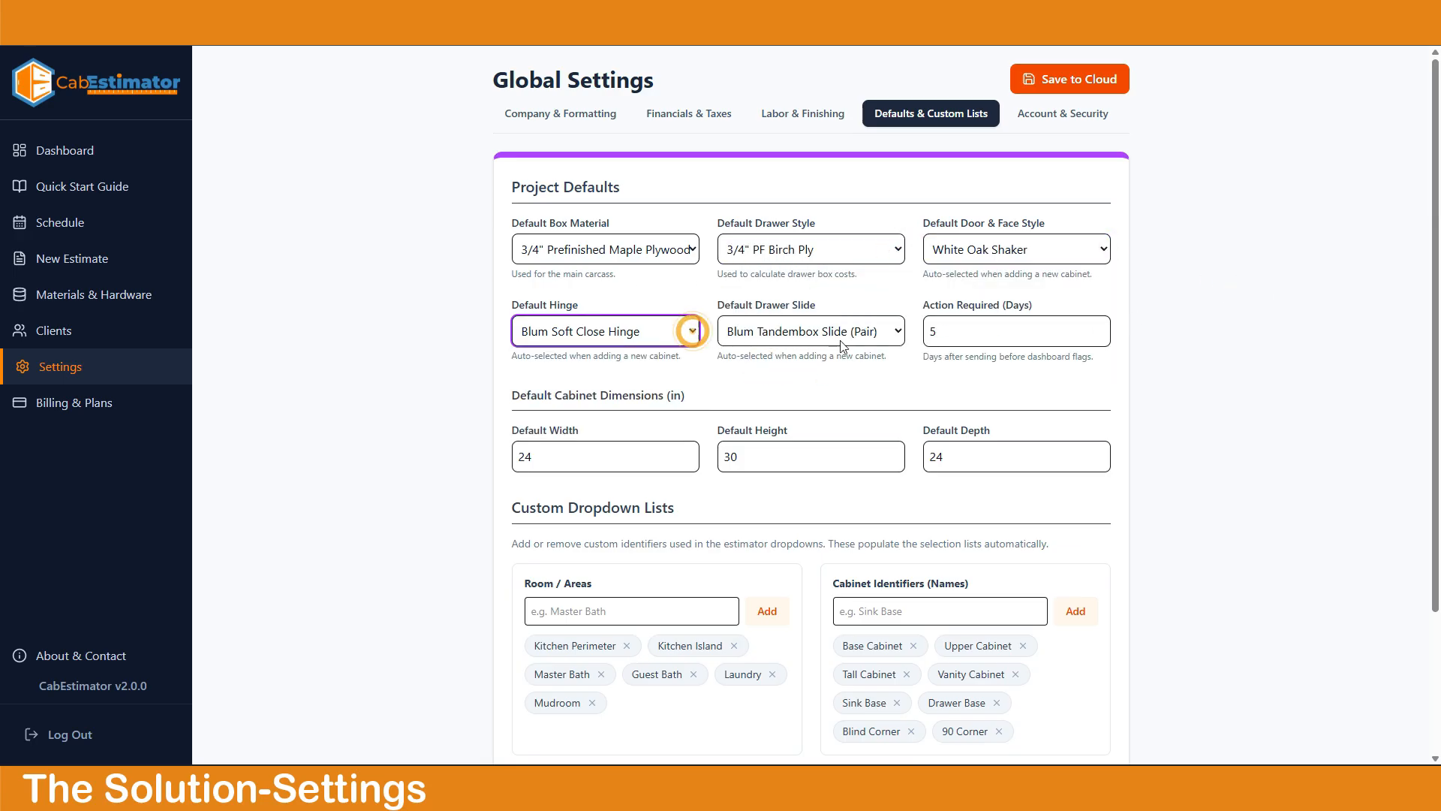
click(841, 339)
click(840, 339)
drag(514, 395, 823, 408)
click(822, 397)
drag(513, 511, 715, 515)
click(717, 512)
scroll(753, 503, down, 2)
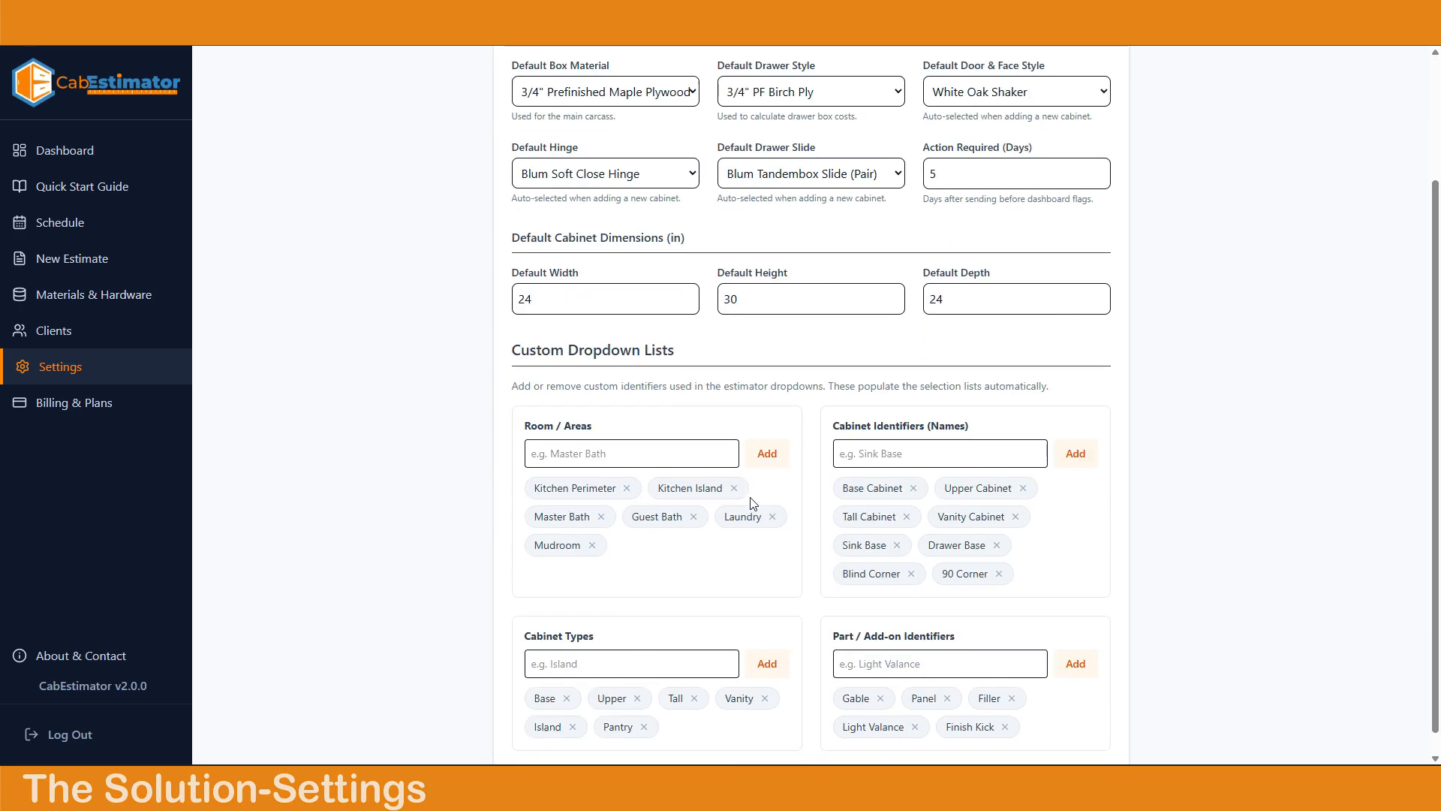
Add a 3/4" Walnut Plywood sheet to the sheet goods database with a unit cost of 150.00 and a yield of 30 sq/ft.
scroll(756, 481, up, 3)
click(96, 294)
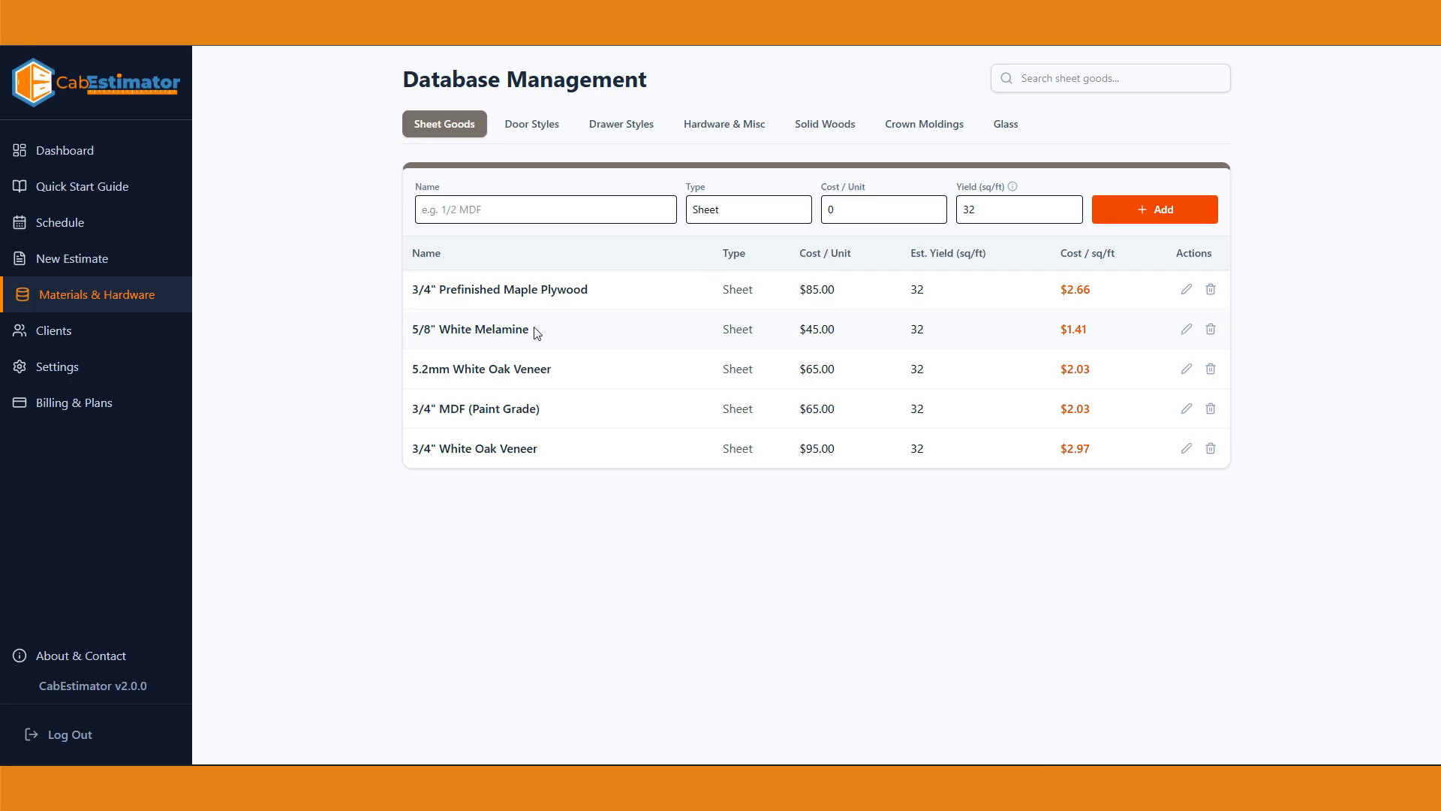
click(523, 209)
text(3/4" Walnut Plywood)
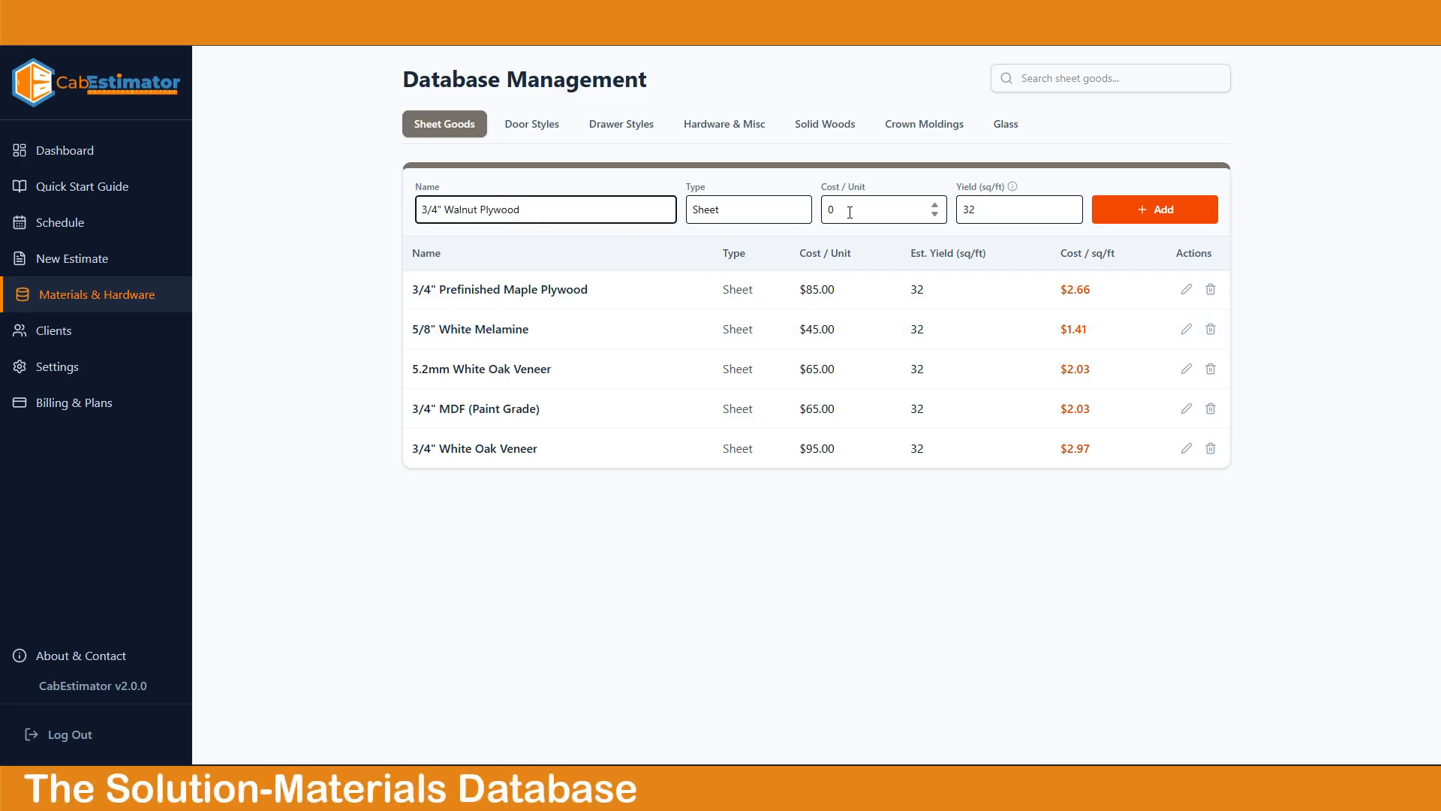
click(850, 212)
text(150.00)
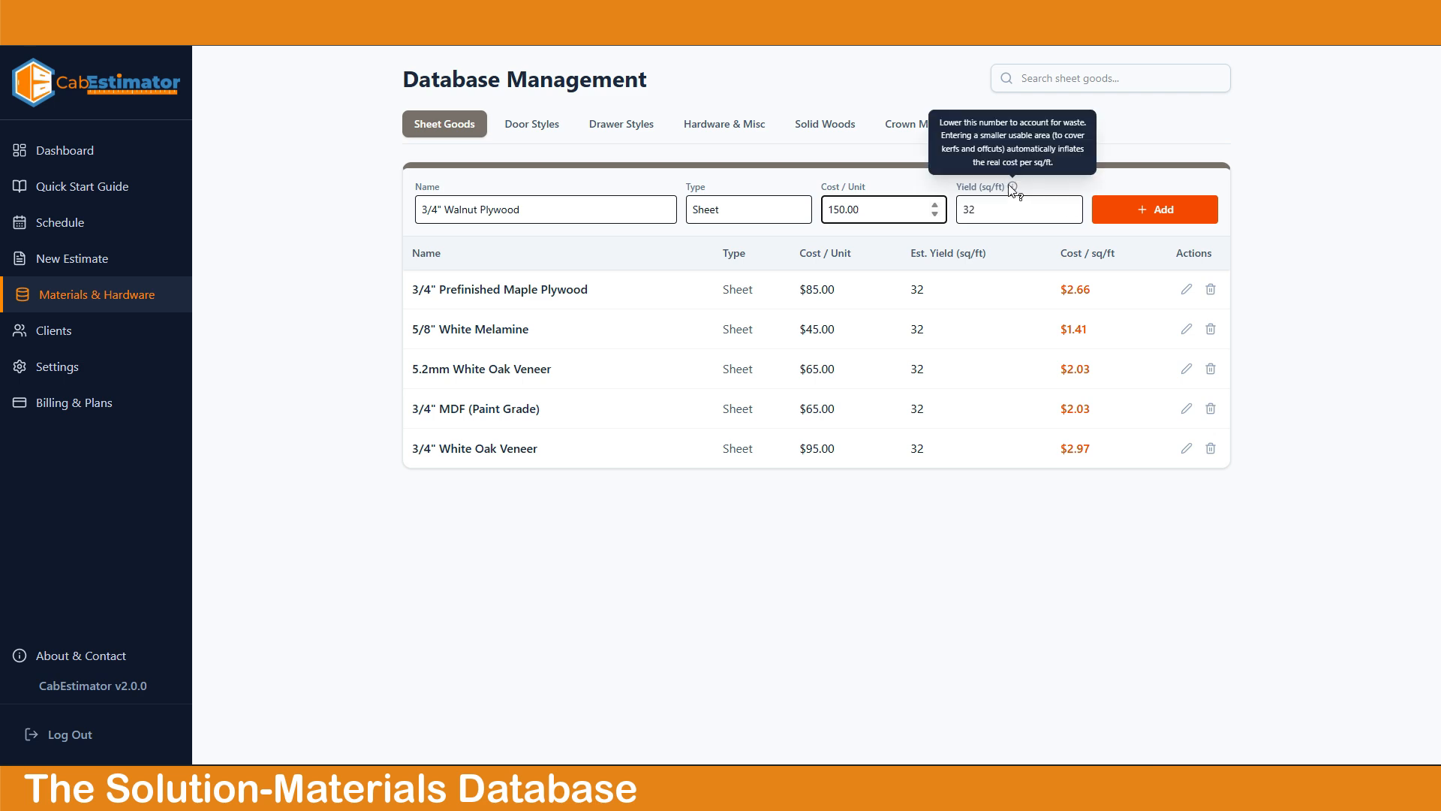
double_click(978, 207)
text(30)
click(1127, 215)
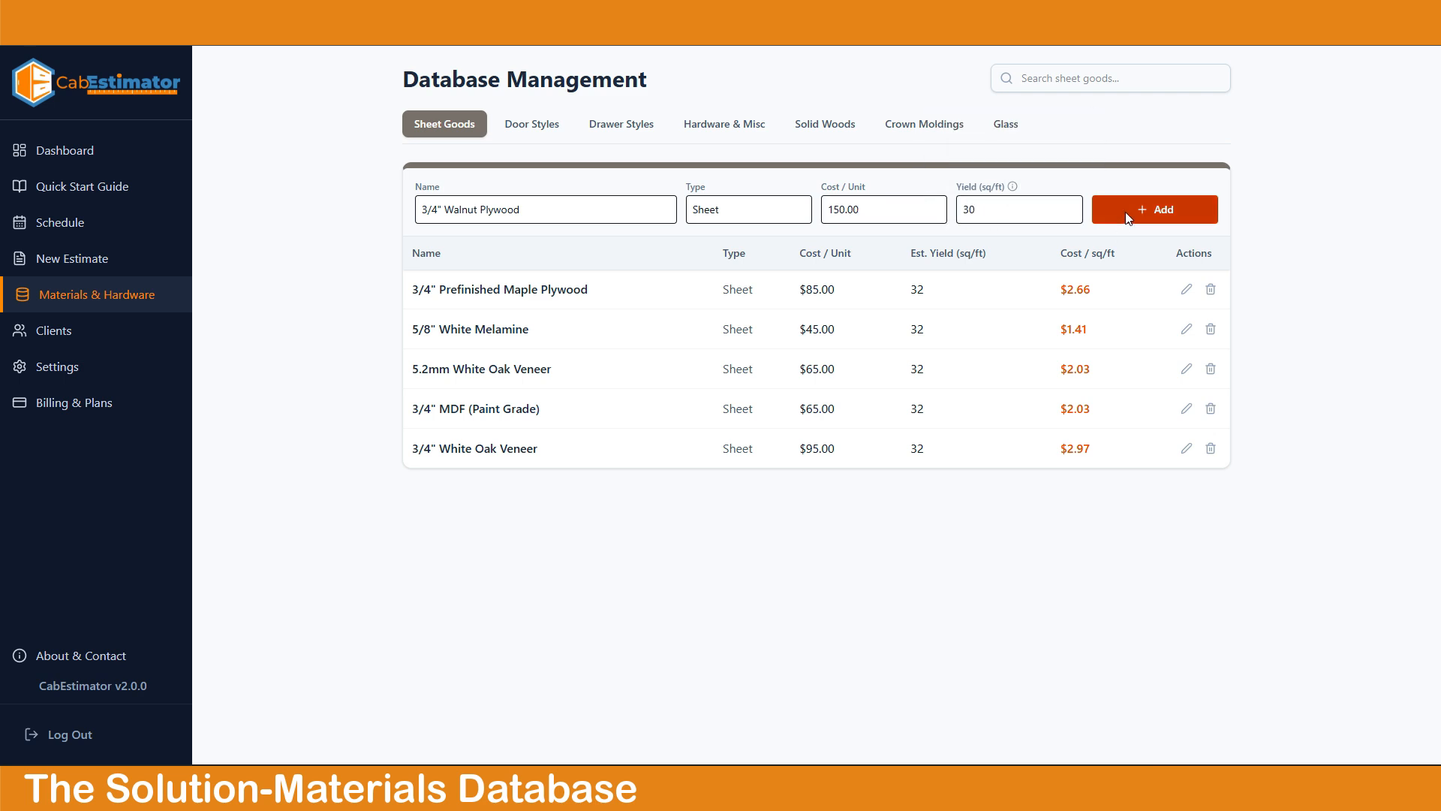
drag(408, 291, 1288, 305)
click(1279, 258)
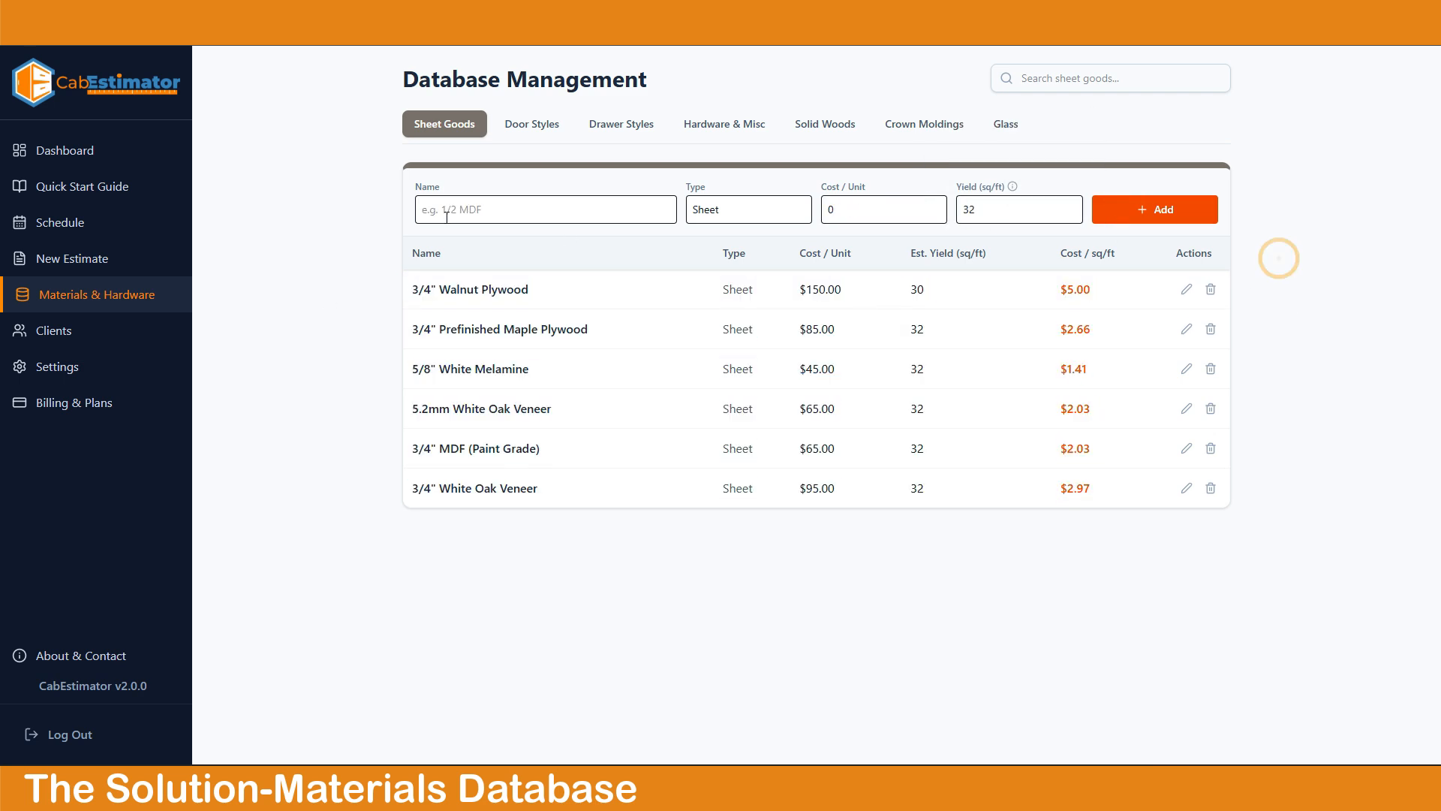
Examine the door style build methods, In-House Built and Outsourced Order, and the editable fields of the White Oak Shaker entry.
click(530, 123)
click(717, 214)
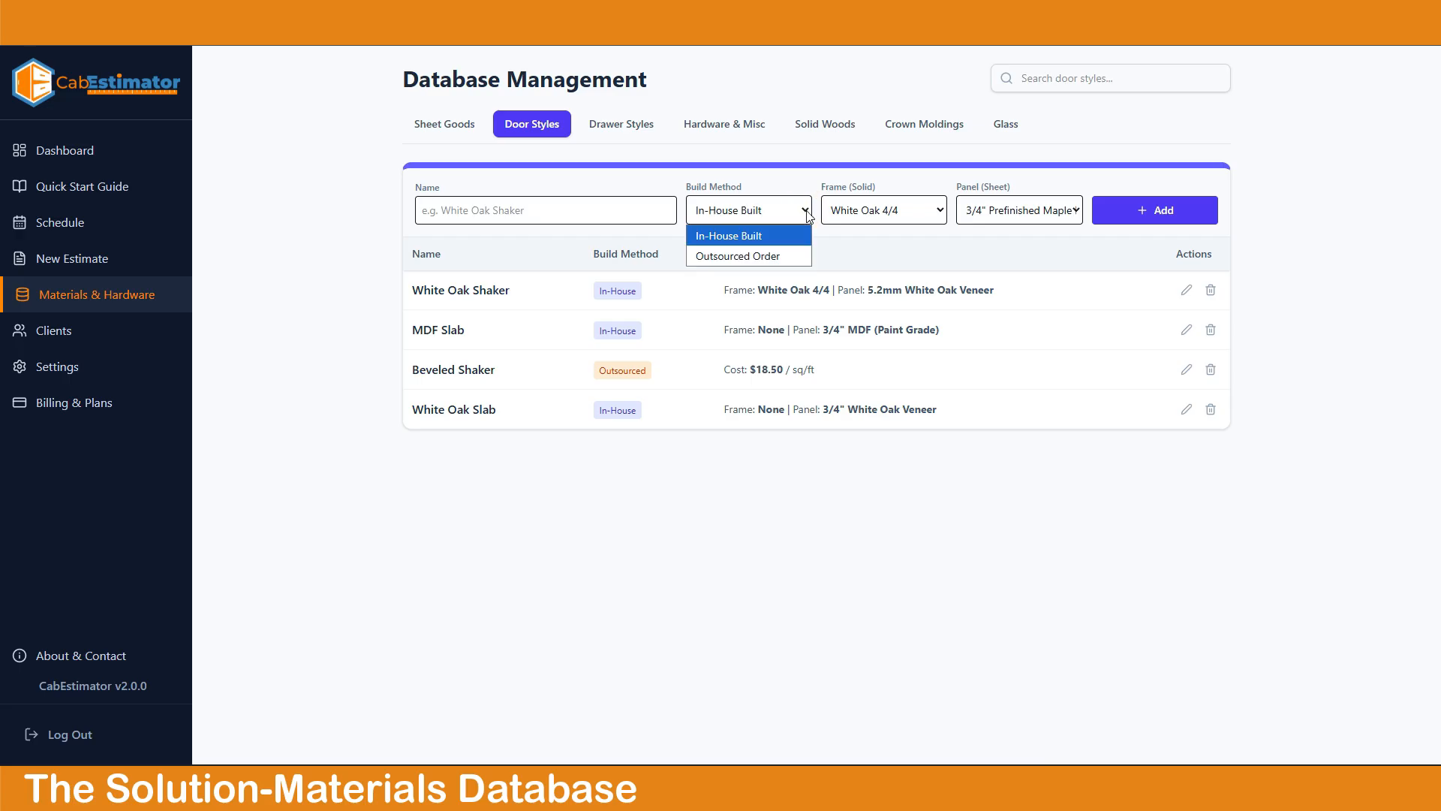
click(781, 255)
click(795, 213)
click(795, 237)
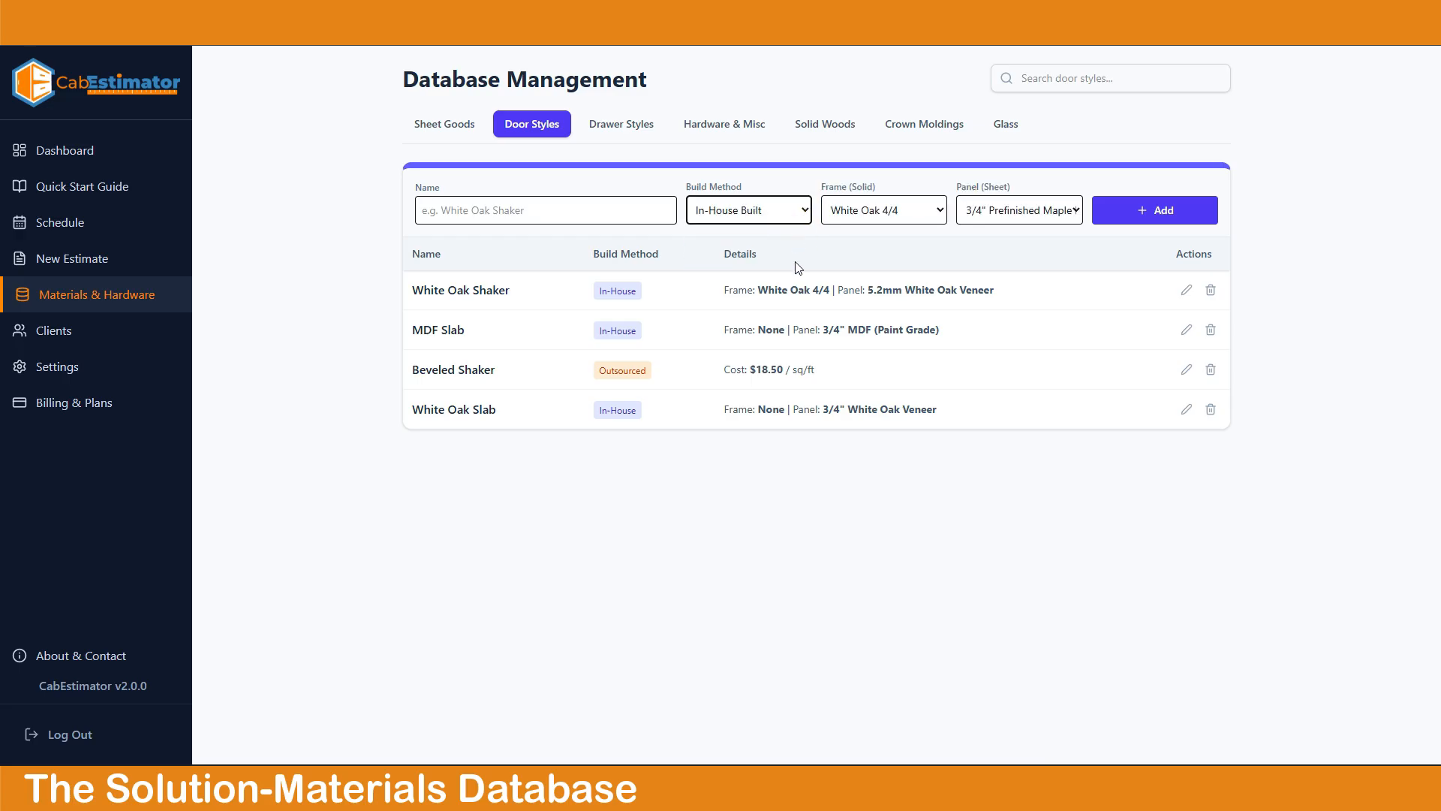
click(1186, 290)
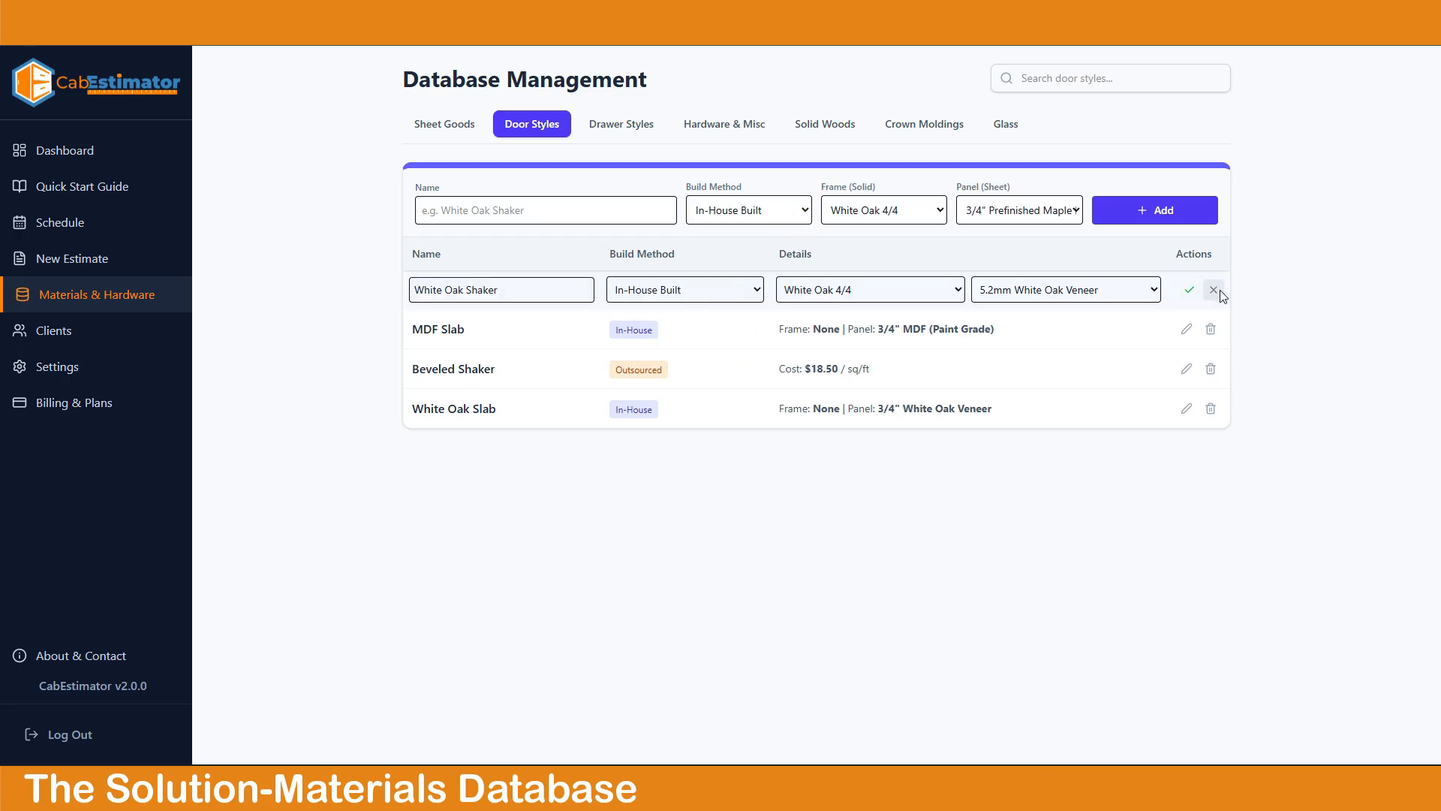
click(1191, 291)
Examine the drawer styles database and compare the fields for its in-house and outsourced build methods.
click(620, 126)
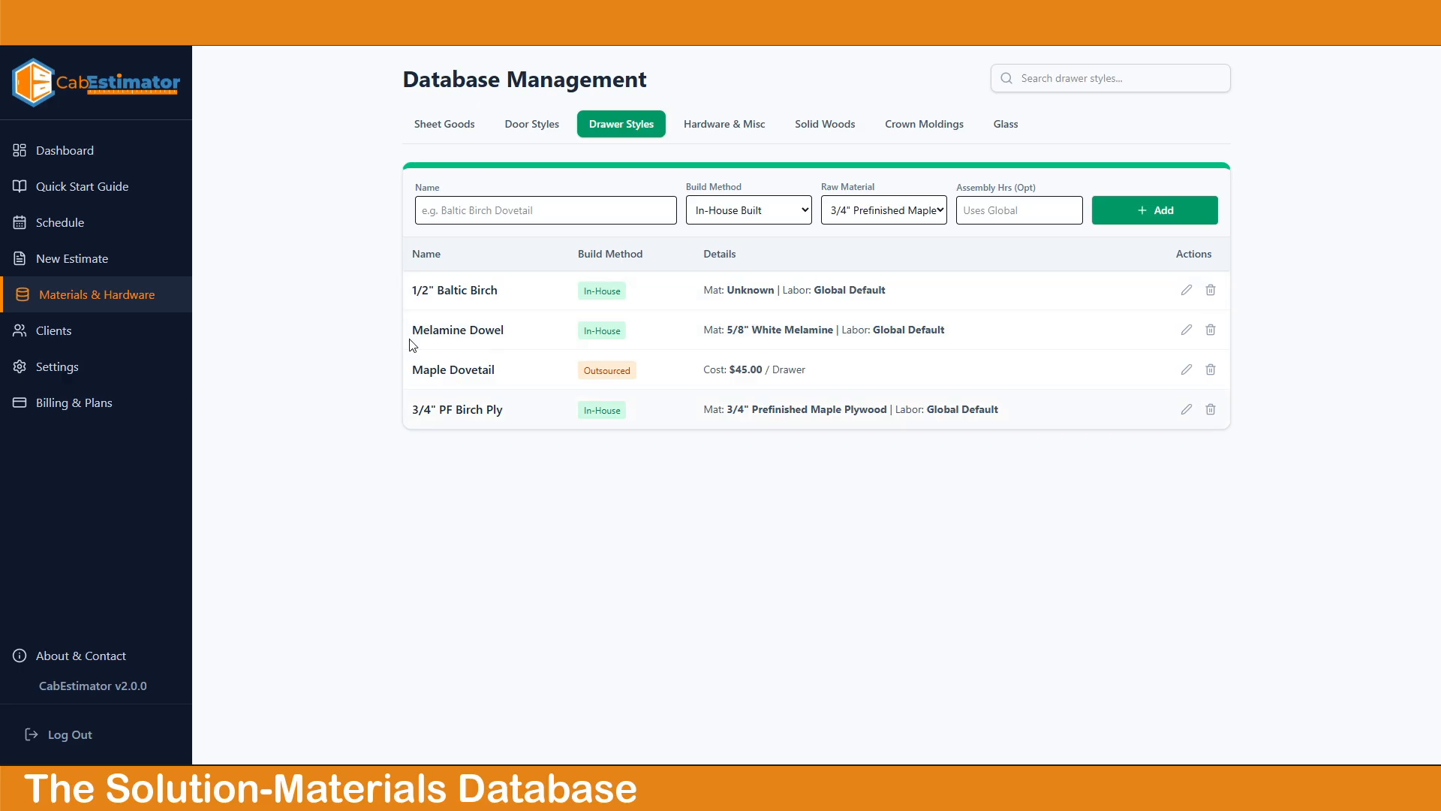
click(809, 214)
click(785, 253)
click(801, 214)
click(795, 237)
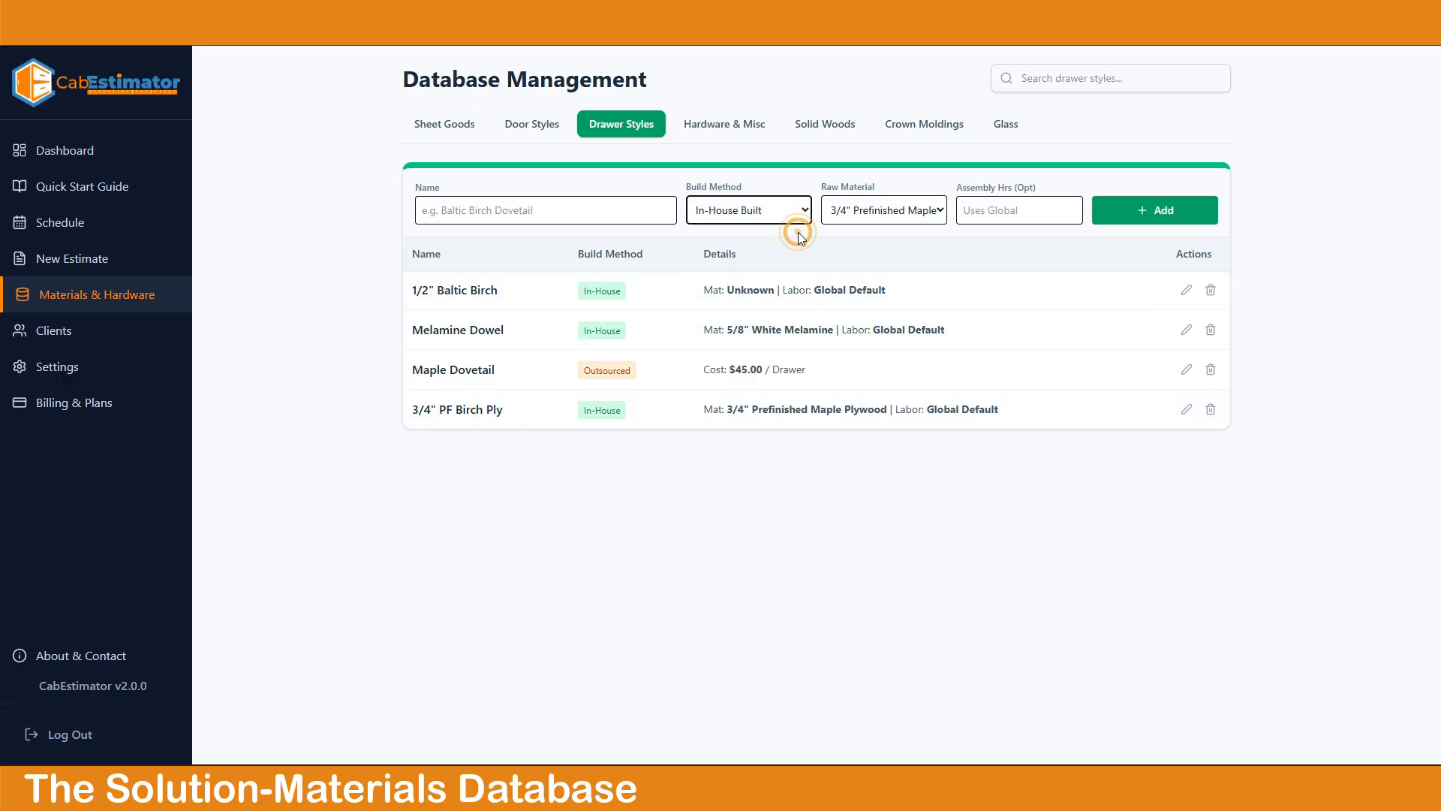
Examine the hardware type and unit options and the solid wood, crown molding and glass databases.
click(729, 129)
click(808, 216)
click(941, 213)
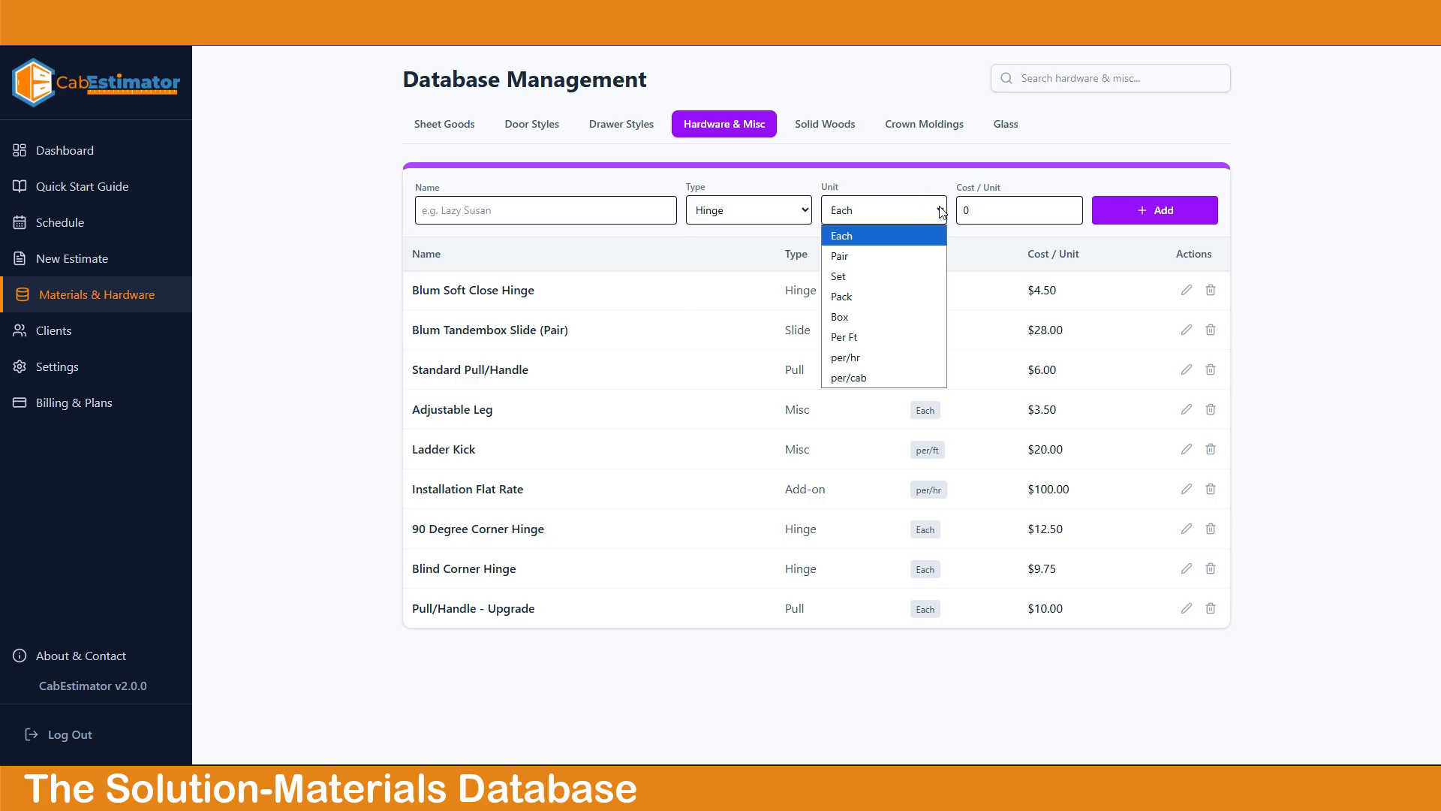
click(939, 207)
click(821, 129)
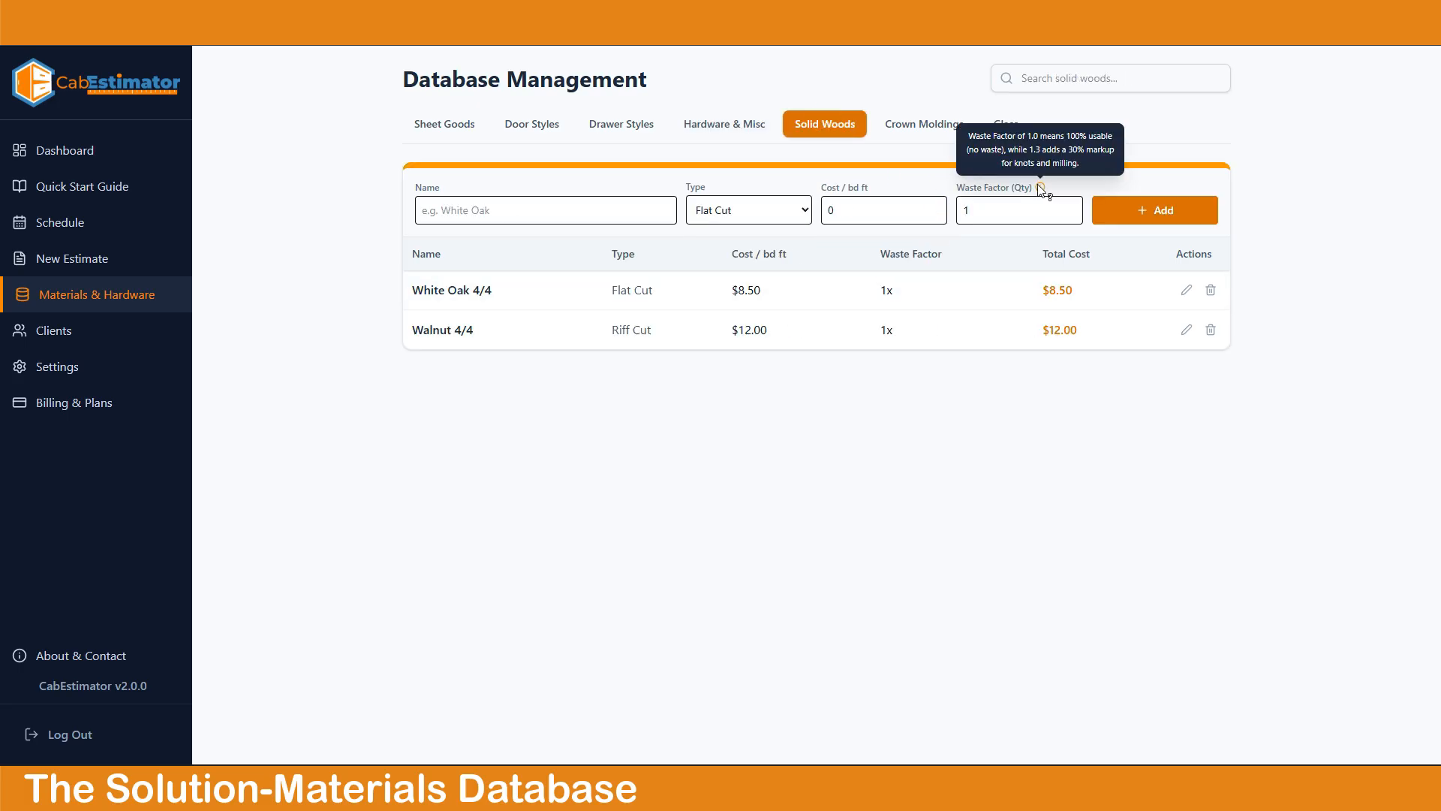
click(917, 129)
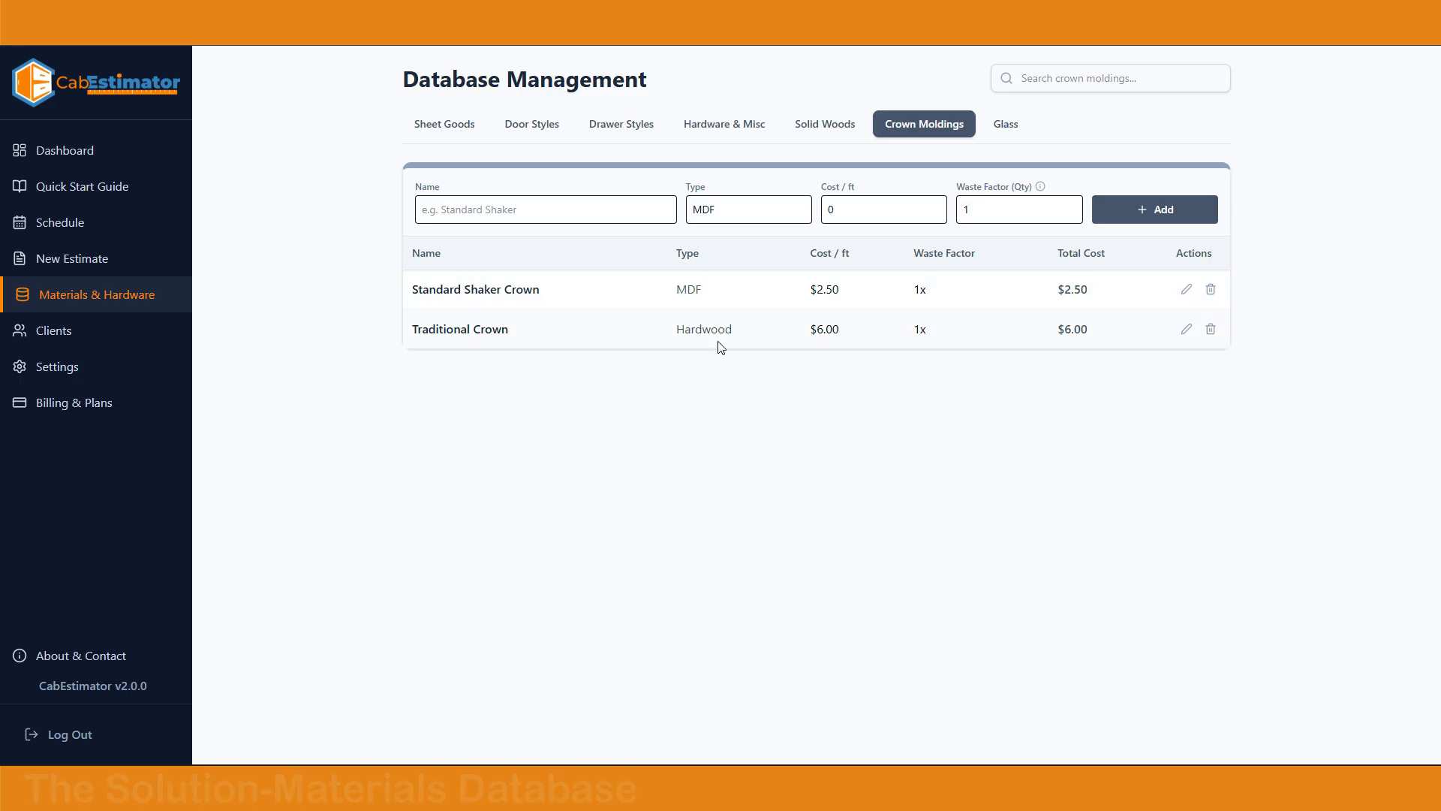
click(1018, 130)
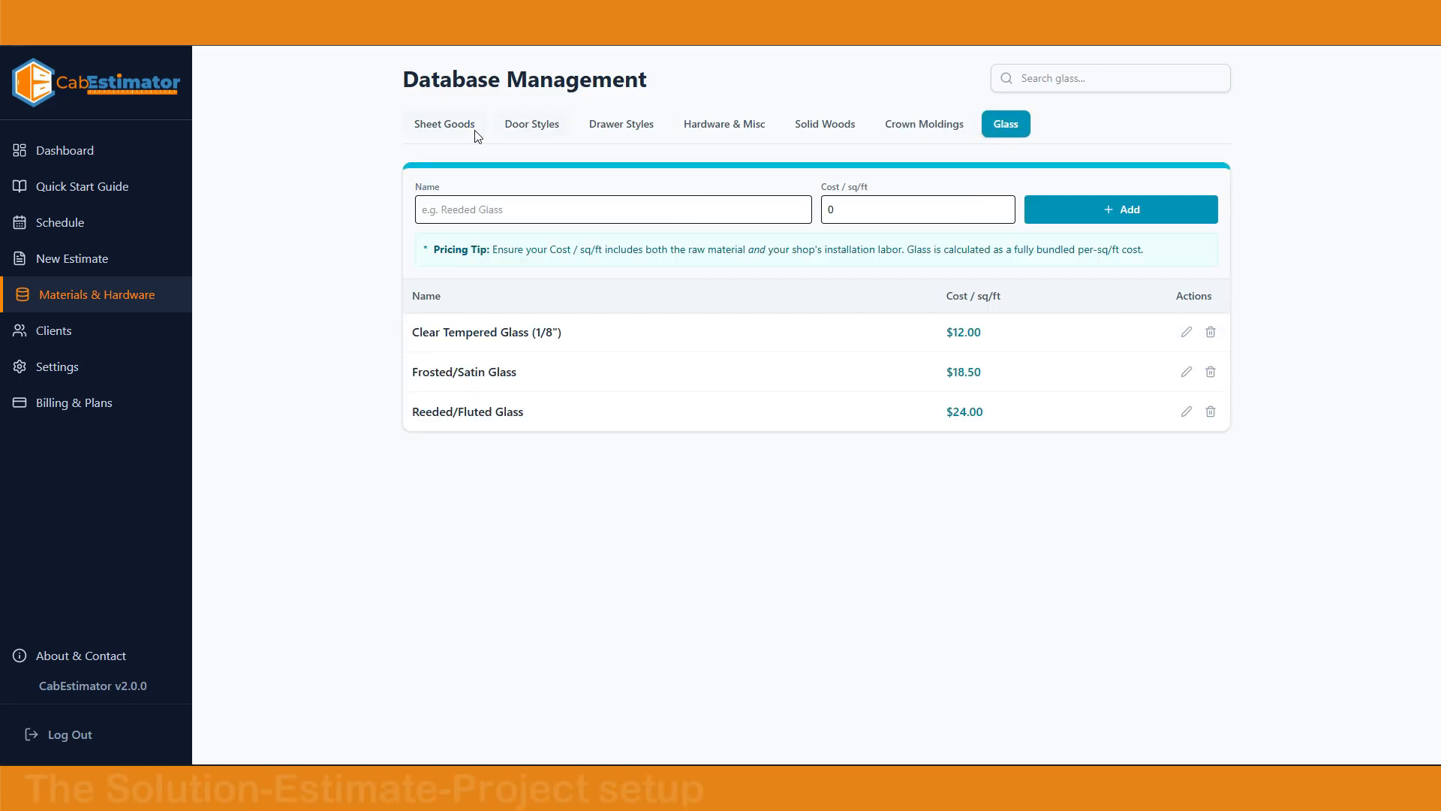
Start a new estimate and check its estimate number.
click(118, 295)
click(87, 263)
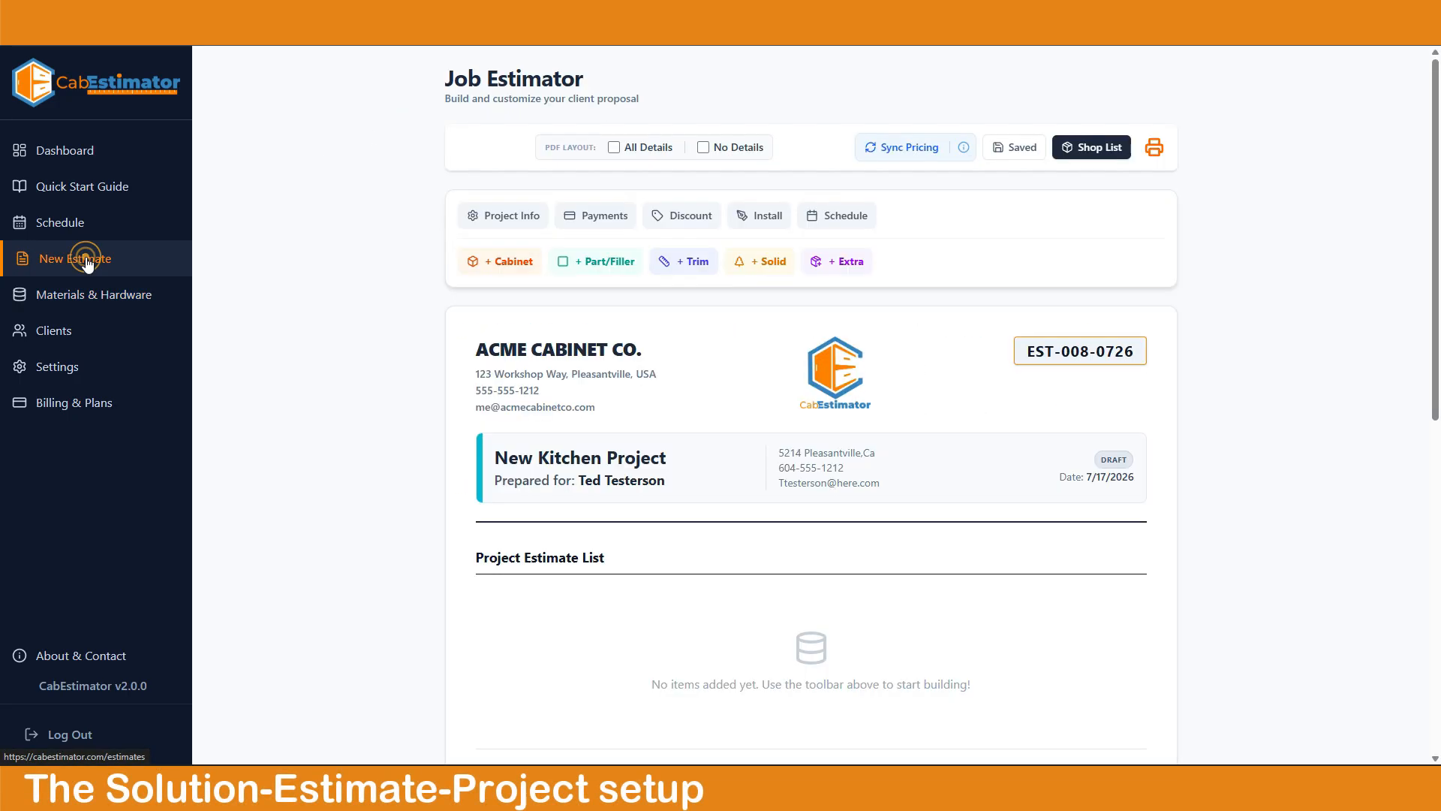
drag(980, 352, 1155, 360)
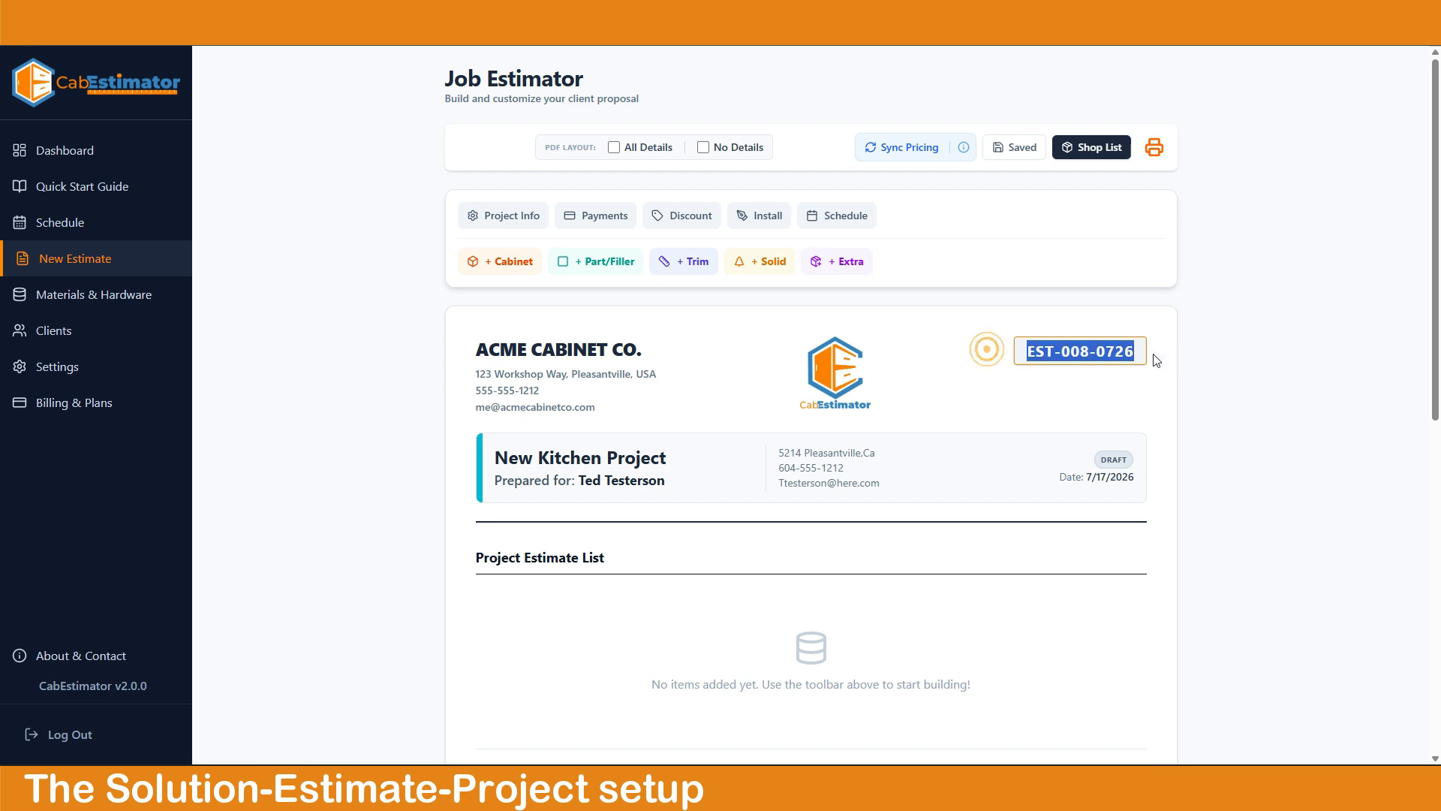
click(1209, 338)
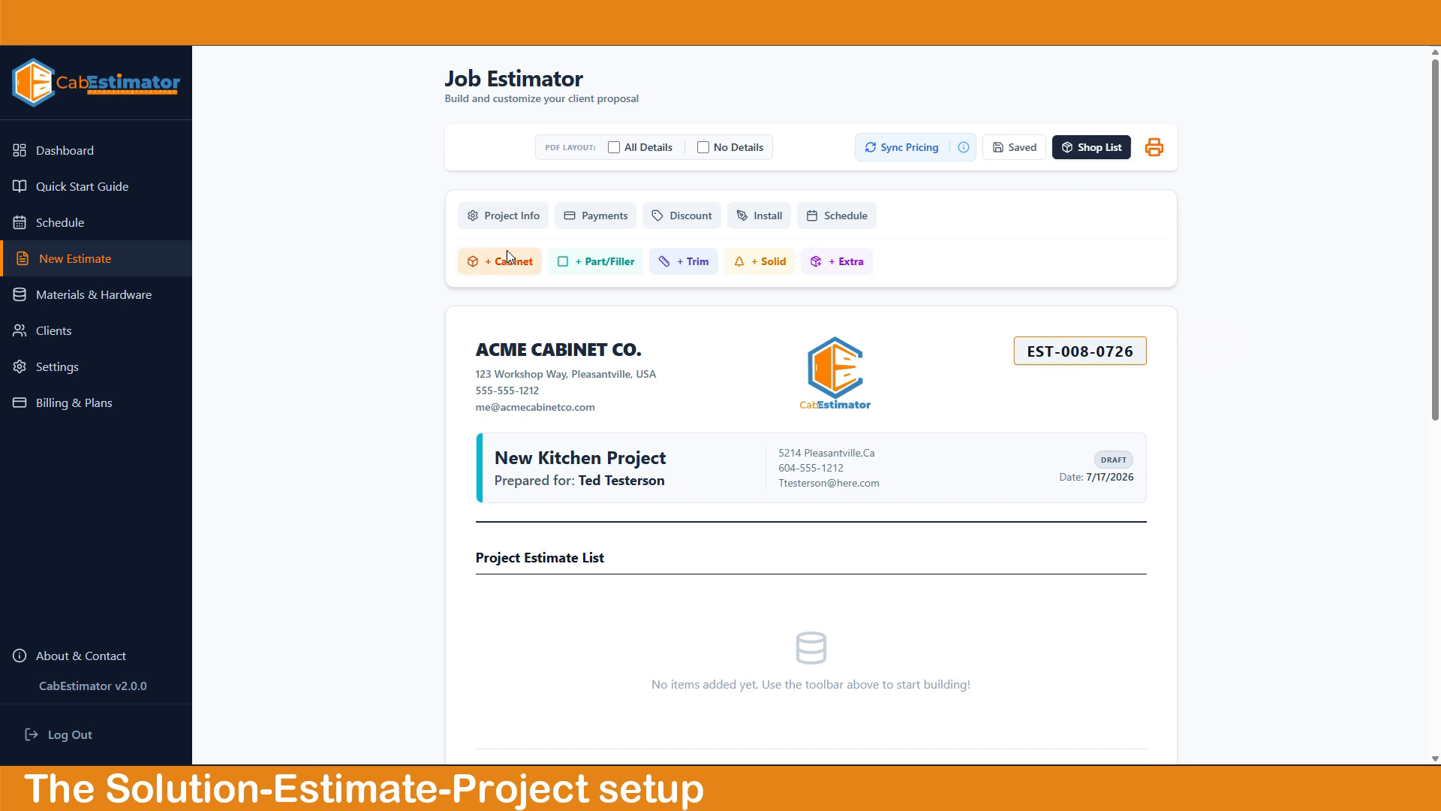
Assign the second listed client to the estimate in its project setup information.
click(501, 222)
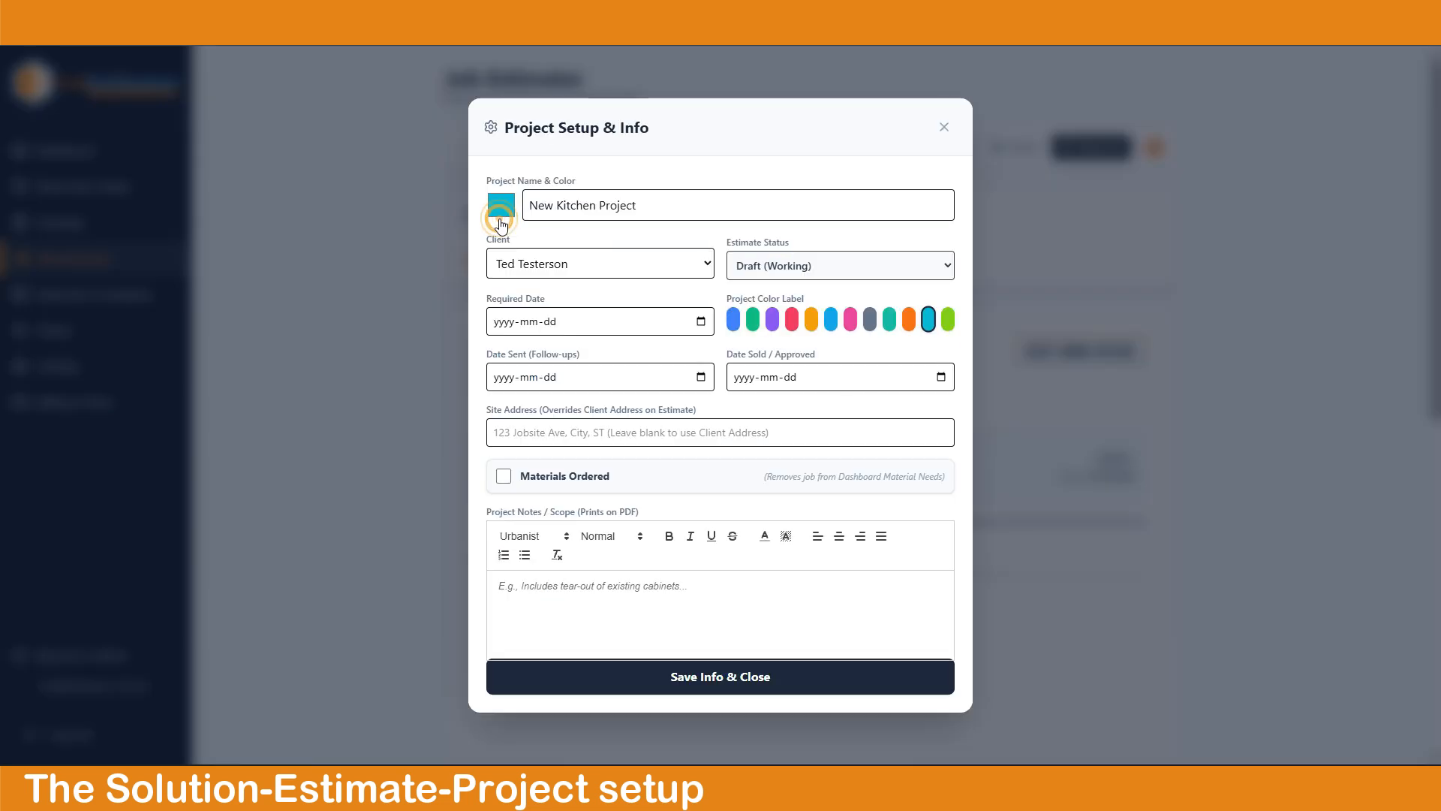
click(707, 264)
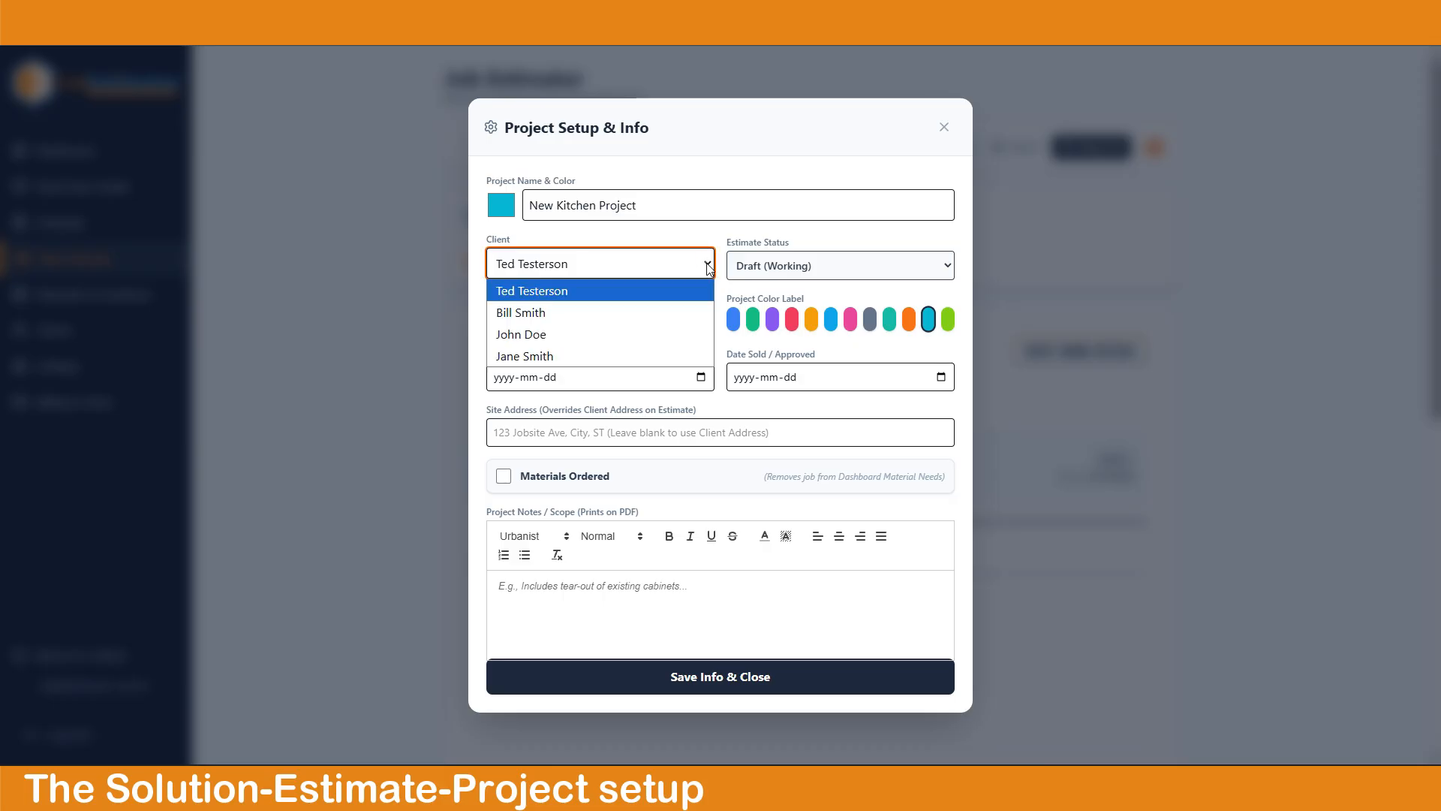
click(540, 306)
Replace "New" in the project name with the client's surname and set the required date to 2026-08-07.
click(550, 205)
double_click(547, 206)
text(Smith)
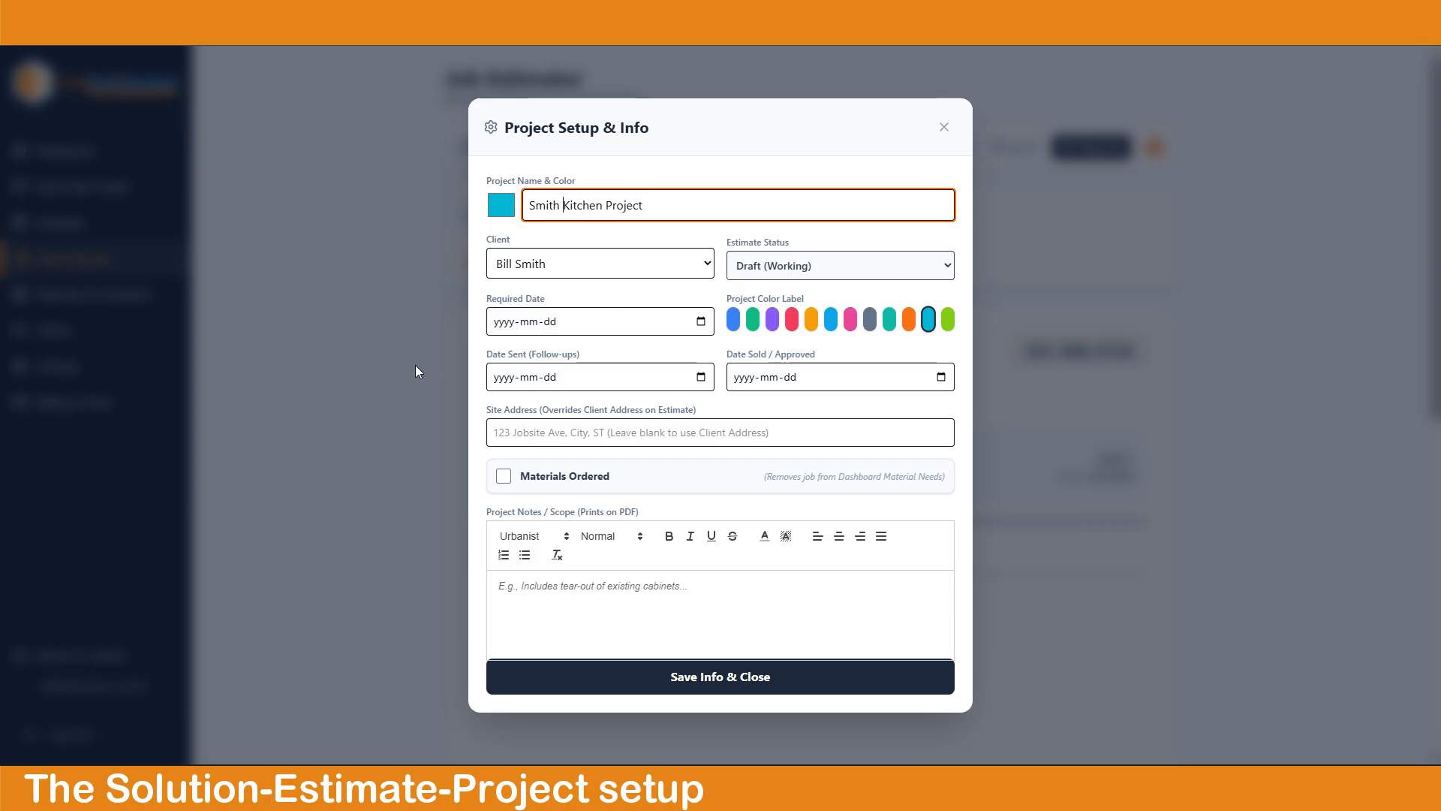
click(702, 322)
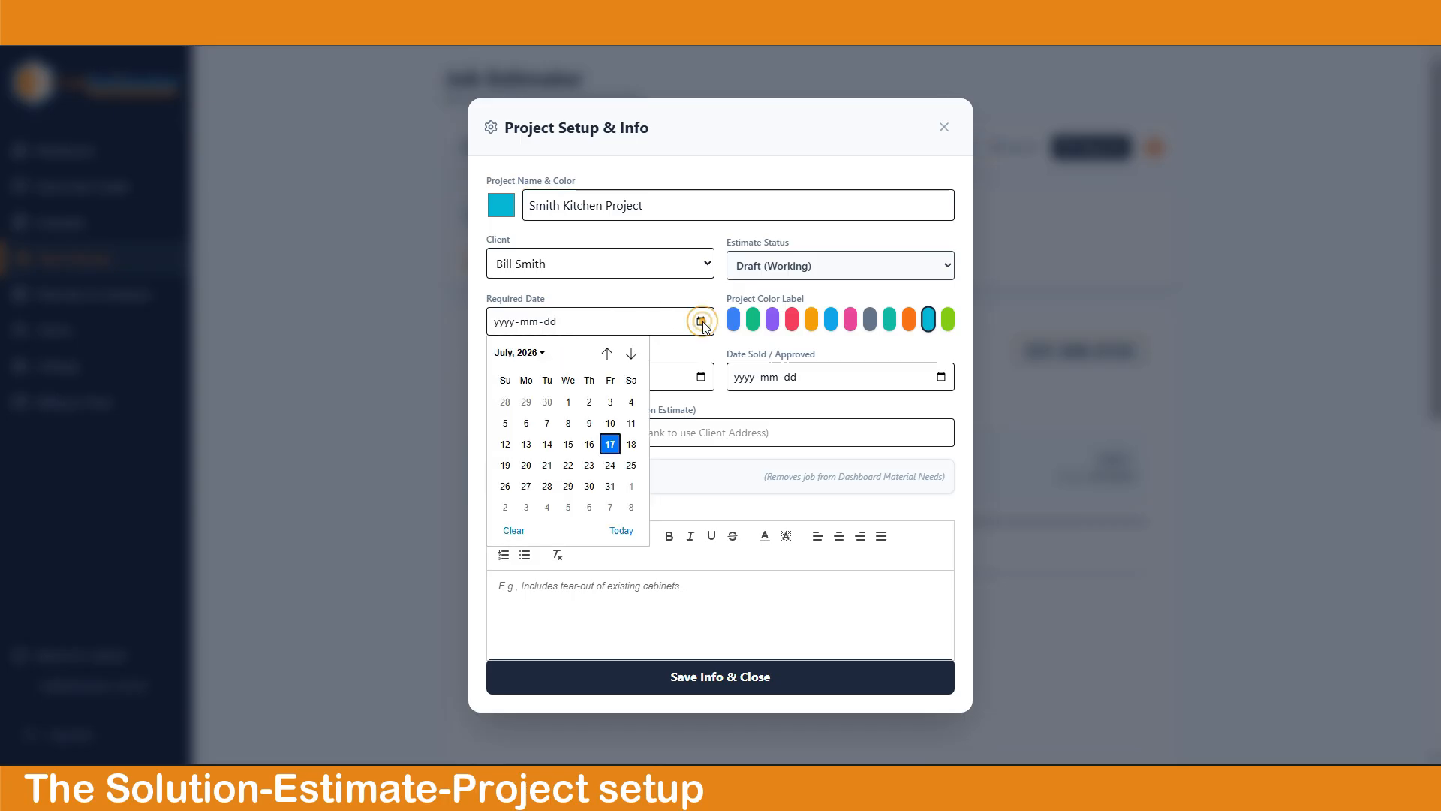
click(612, 507)
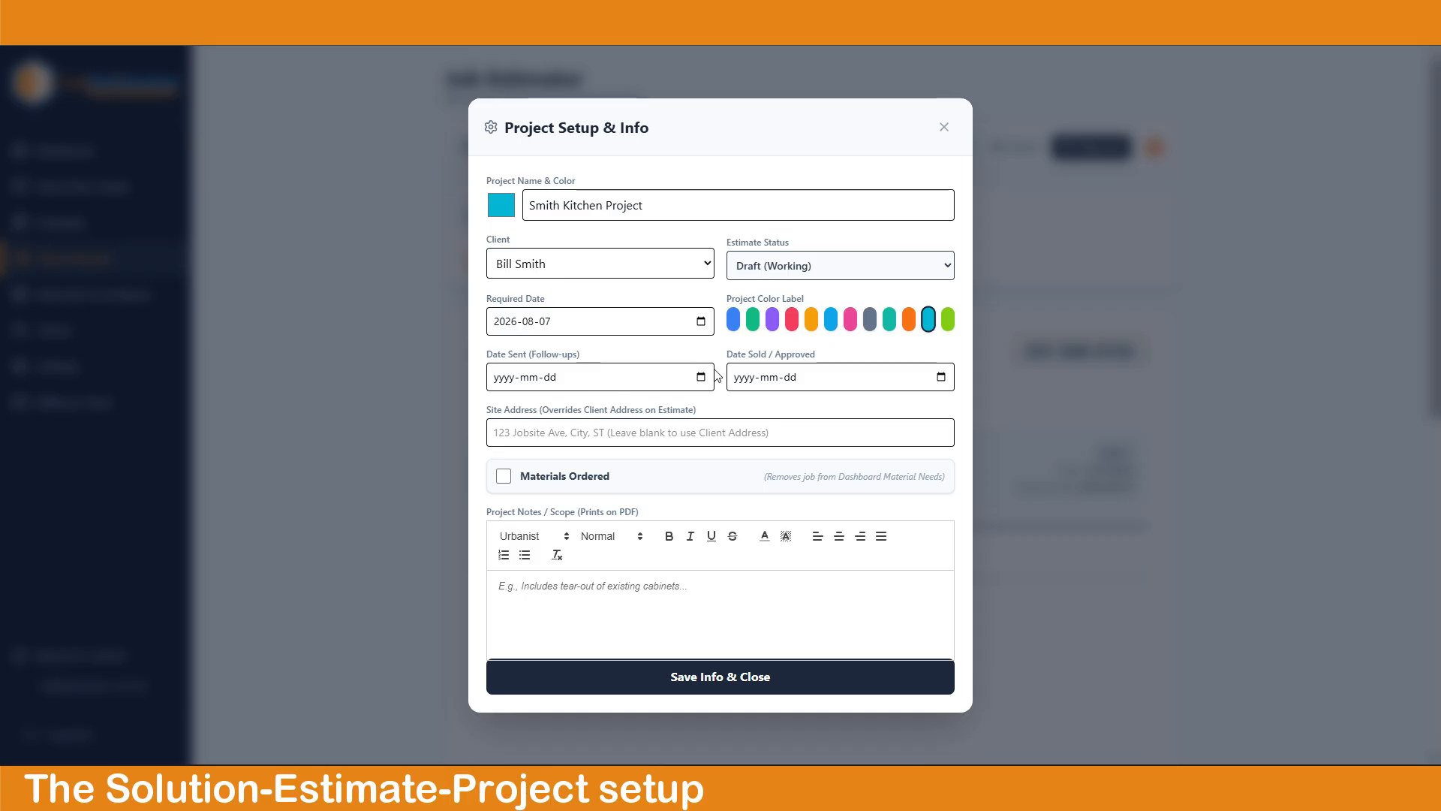
Set the project's sent date for follow-ups to 2026-07-17 and check the site address override label.
mouse_move(836, 384)
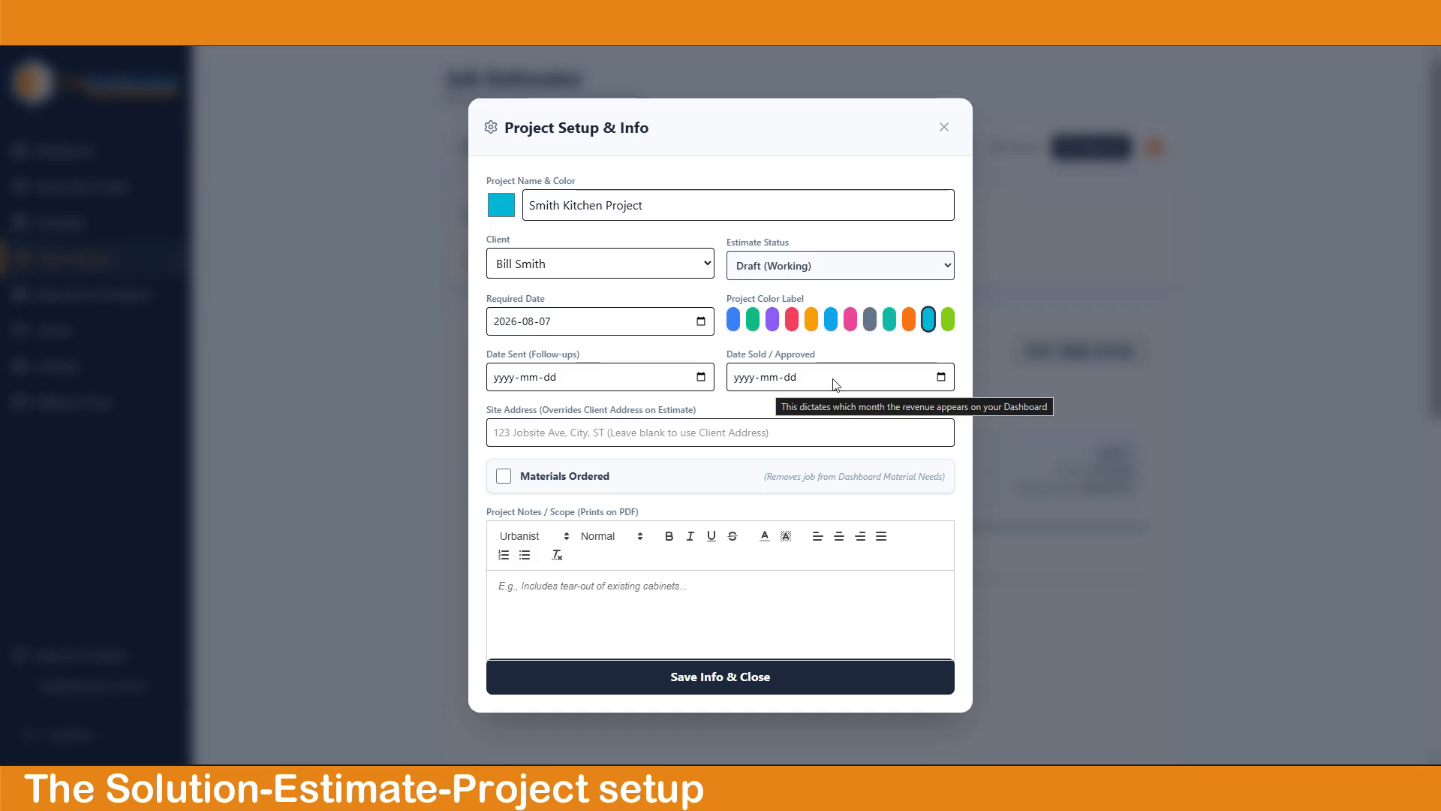
click(703, 378)
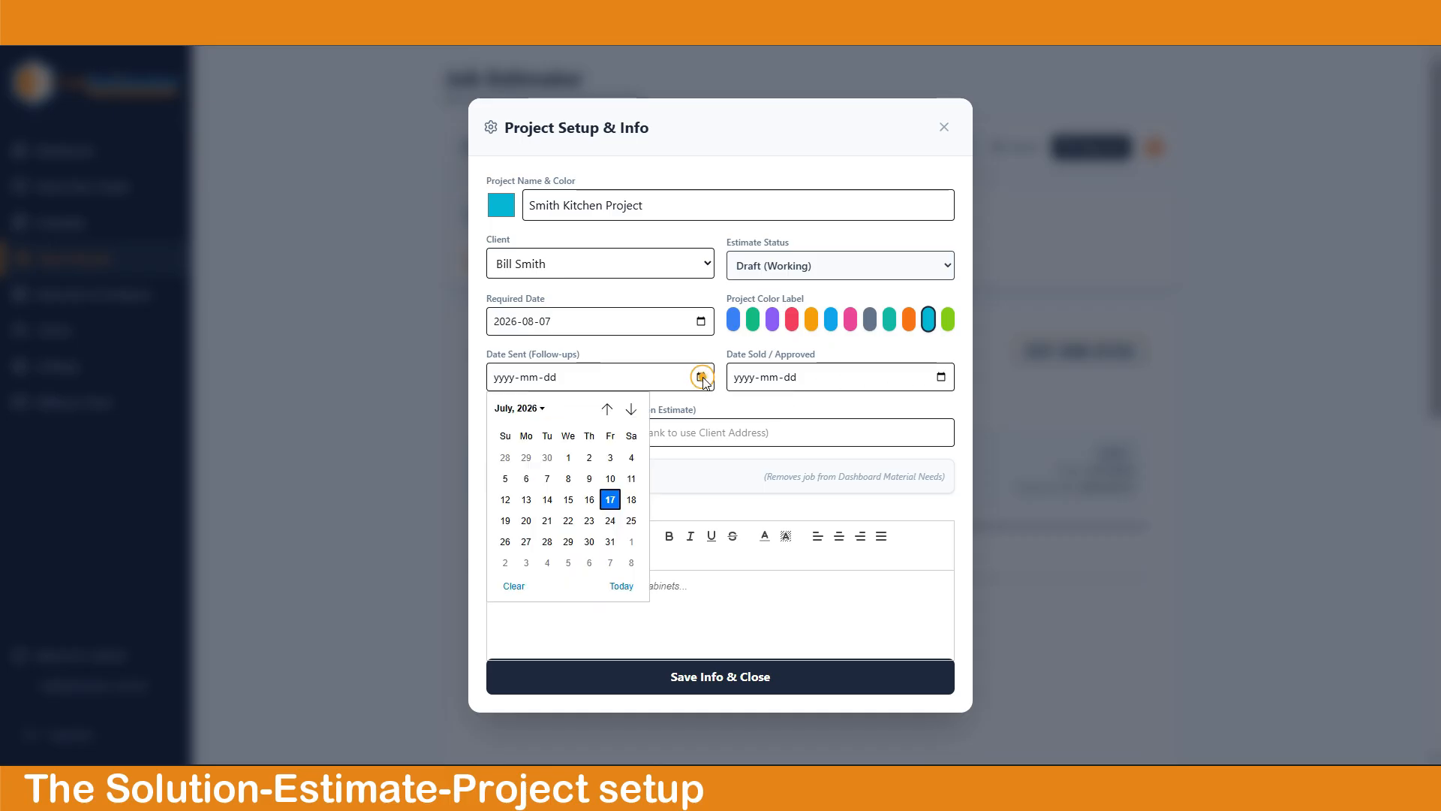
click(610, 500)
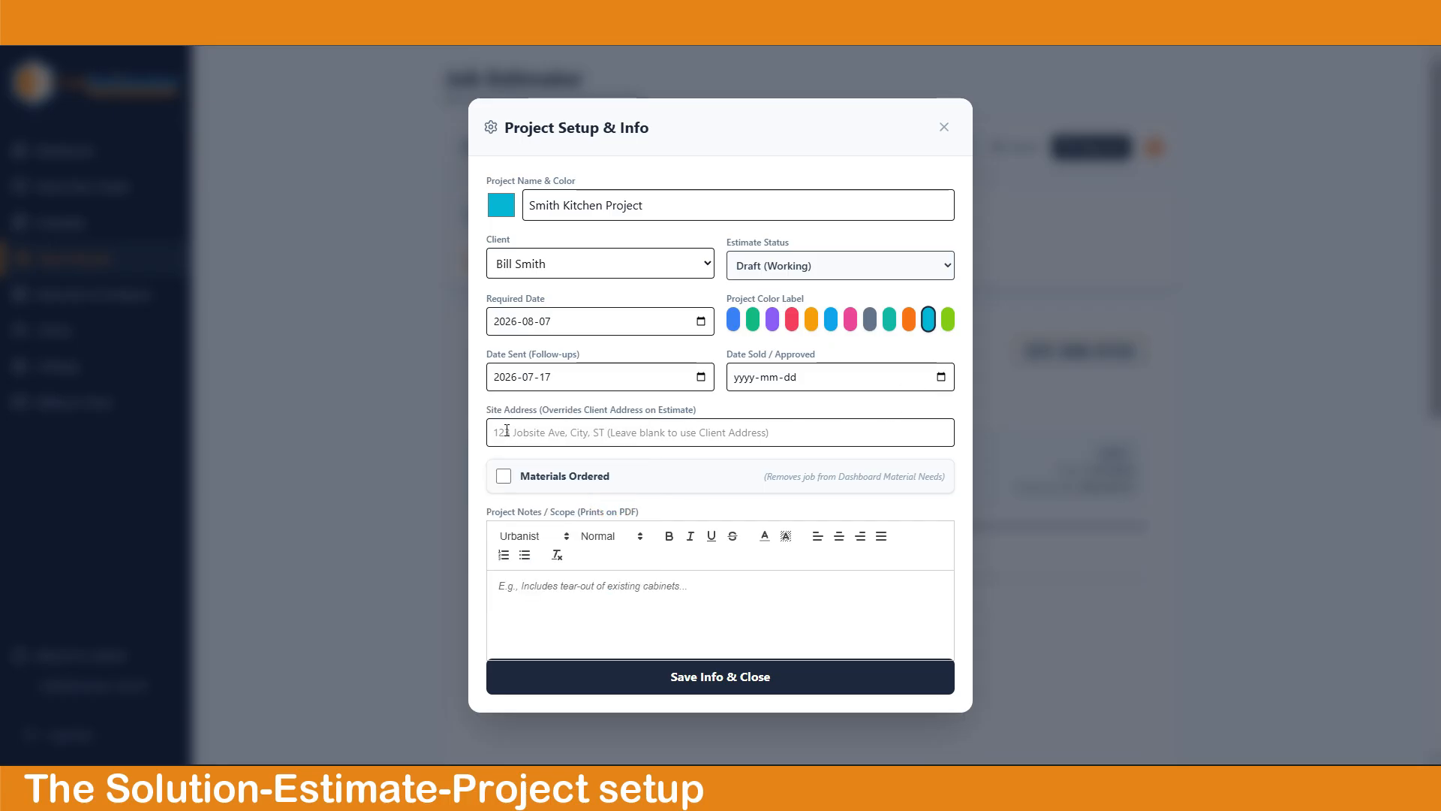
drag(490, 409, 704, 408)
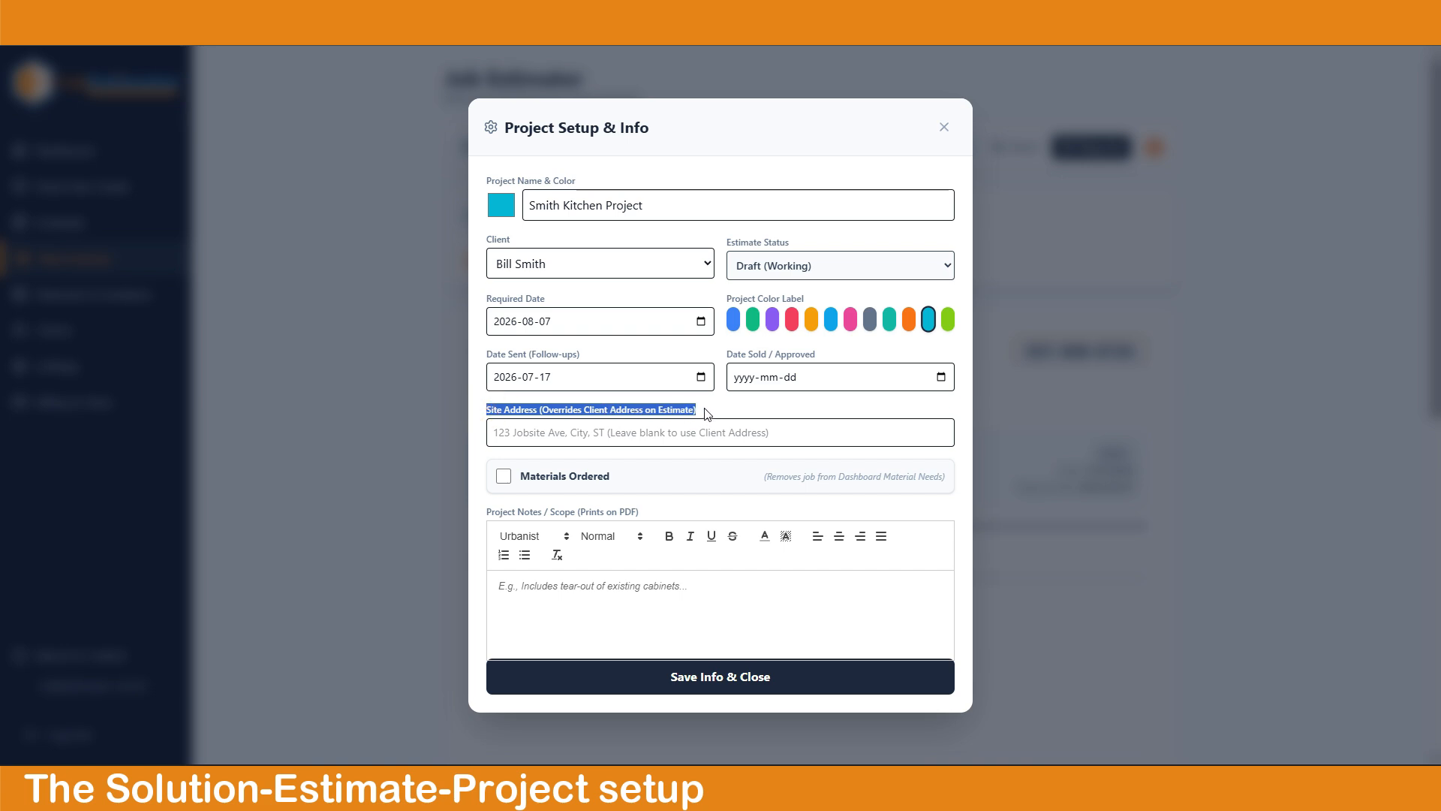
click(723, 411)
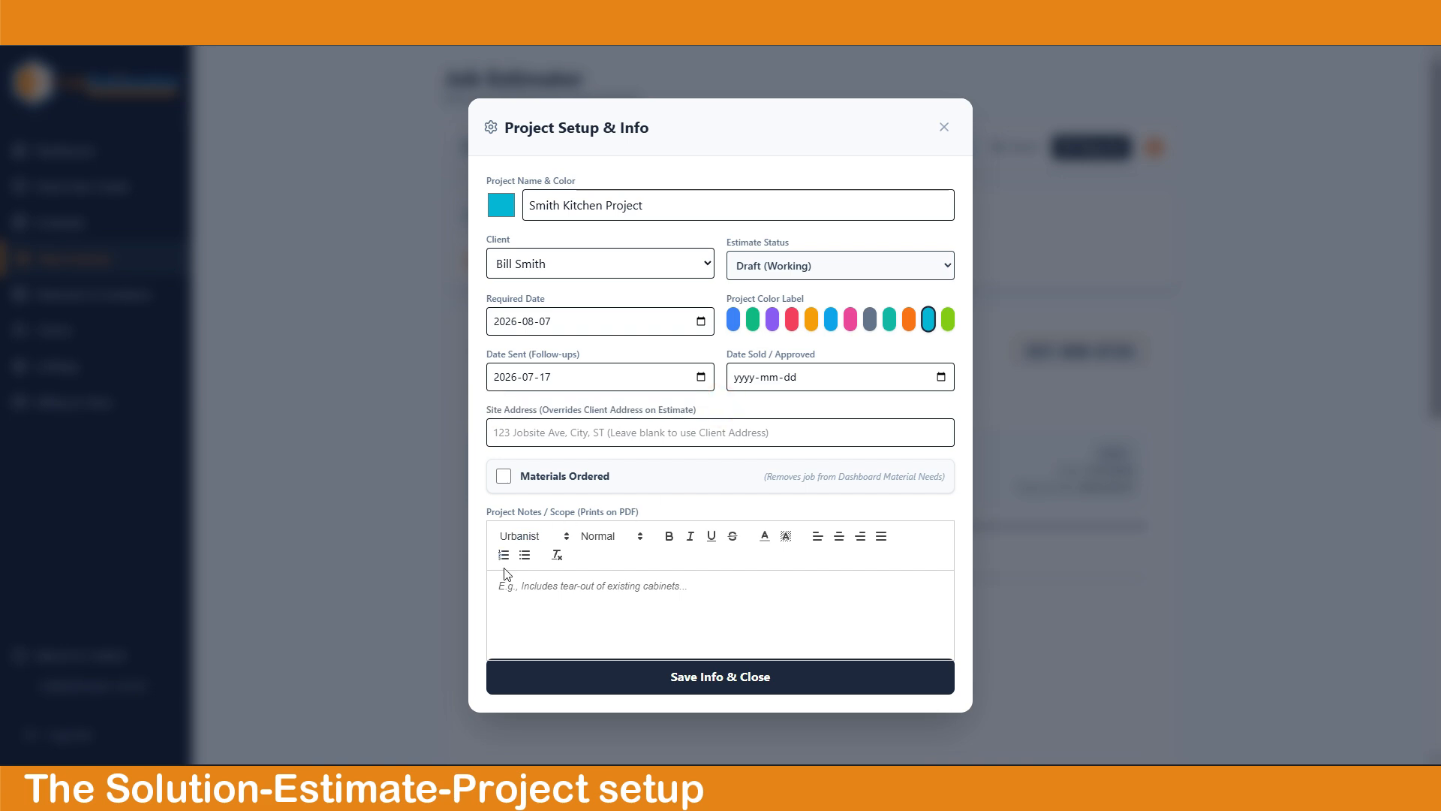
Enter "Kitchen Remodel" as the project notes and save the project info.
click(551, 594)
text(Kitchen Remodel)
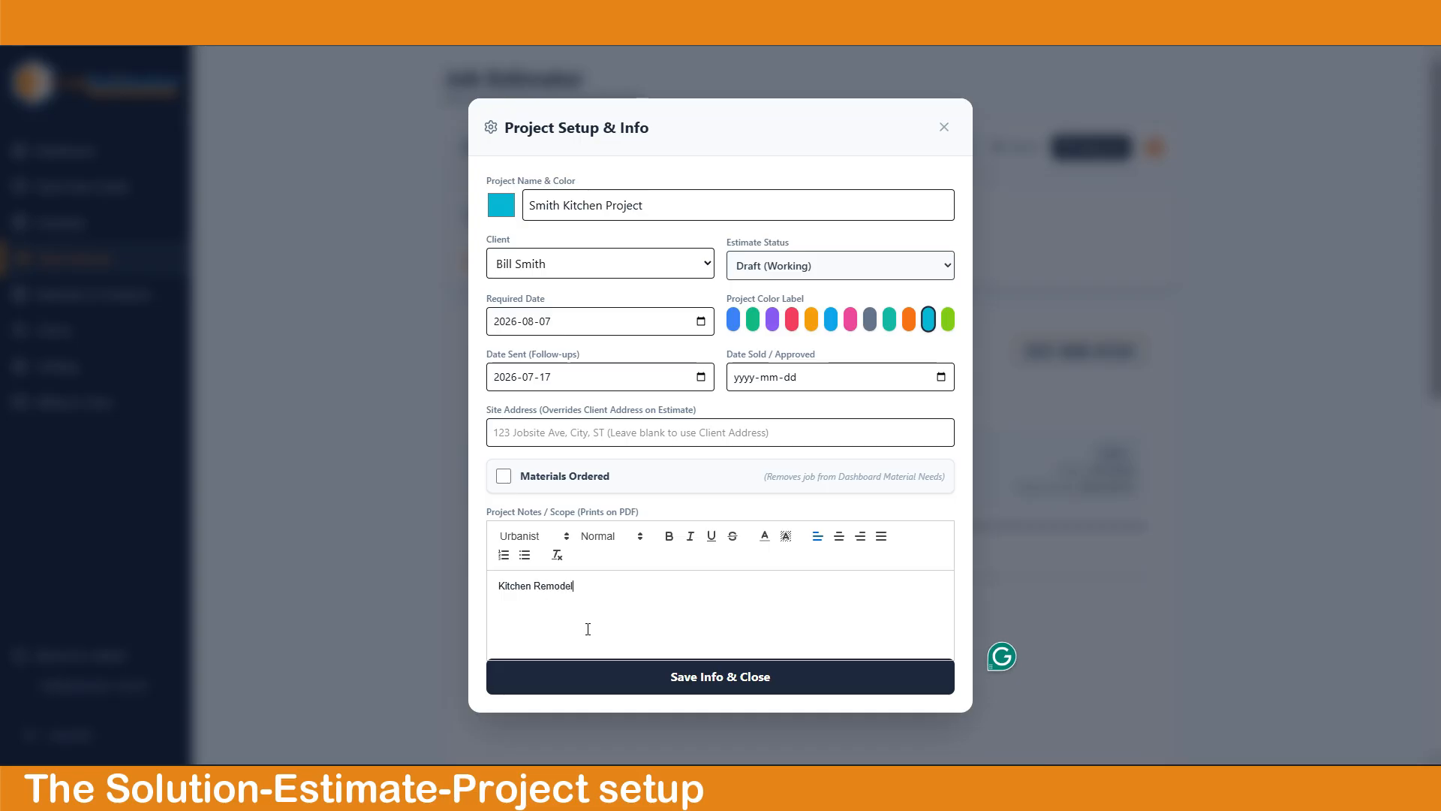
click(701, 679)
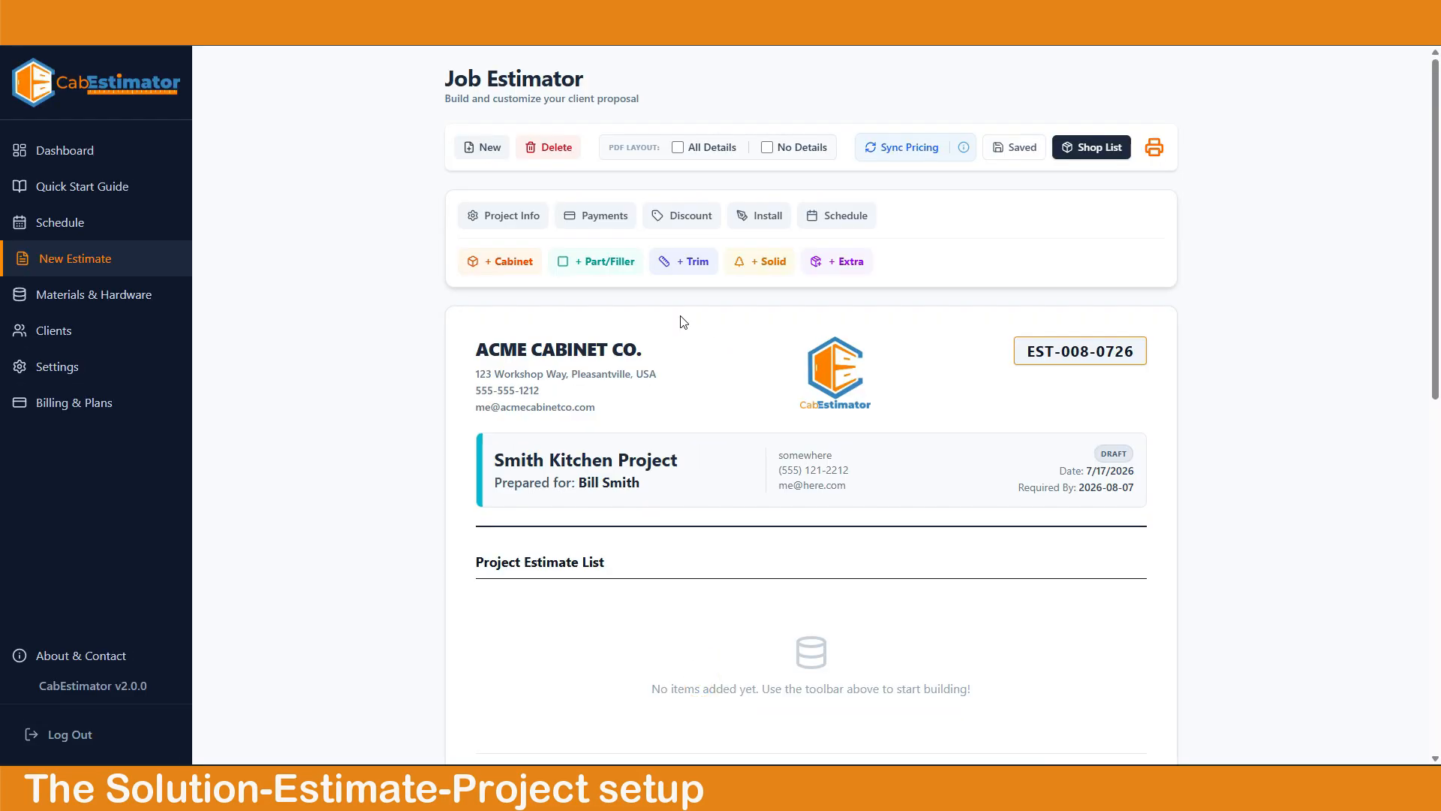
Start a new cabinet and examine its room, identifier and type options, keeping Kitchen Perimeter, Base Cabinet and Base.
click(513, 263)
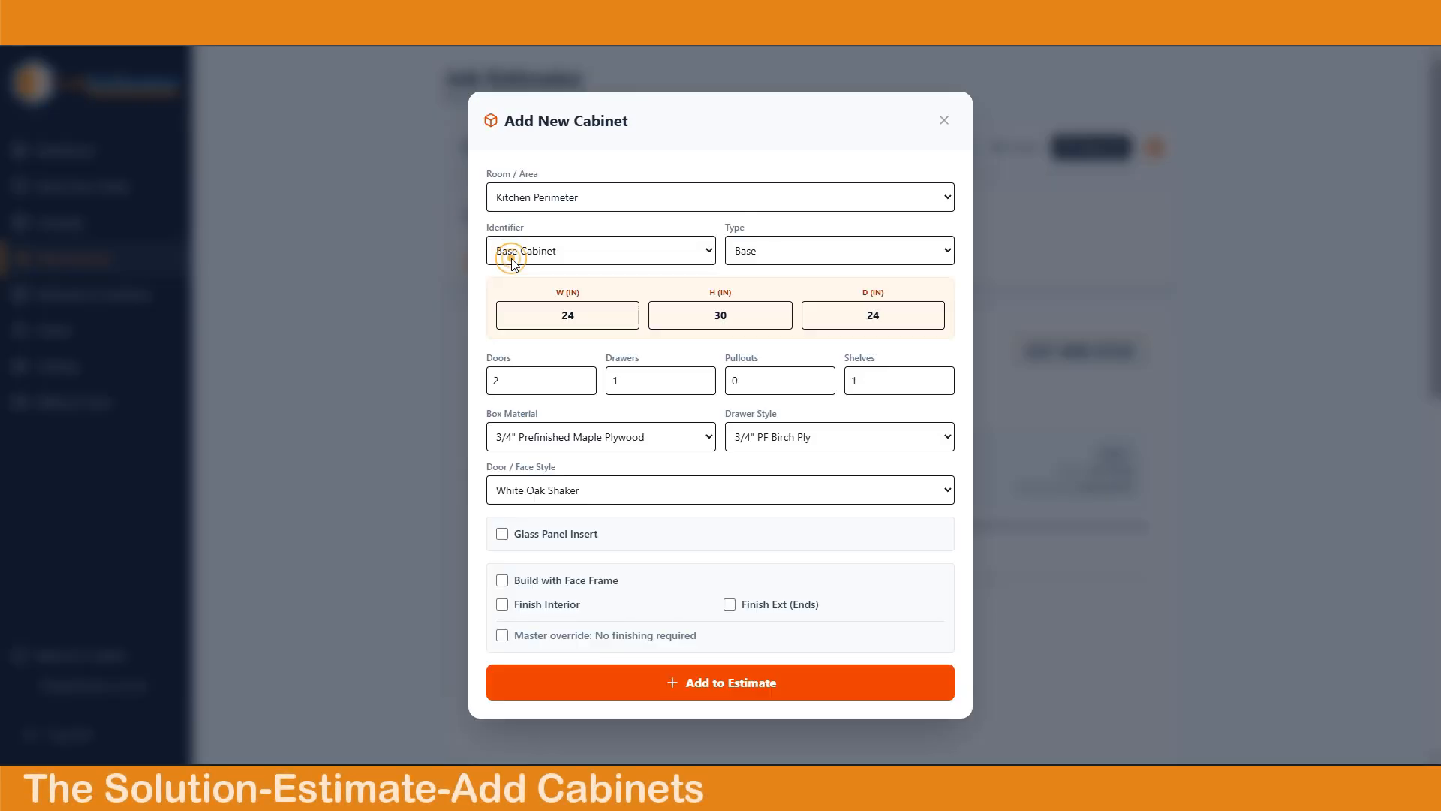
click(950, 197)
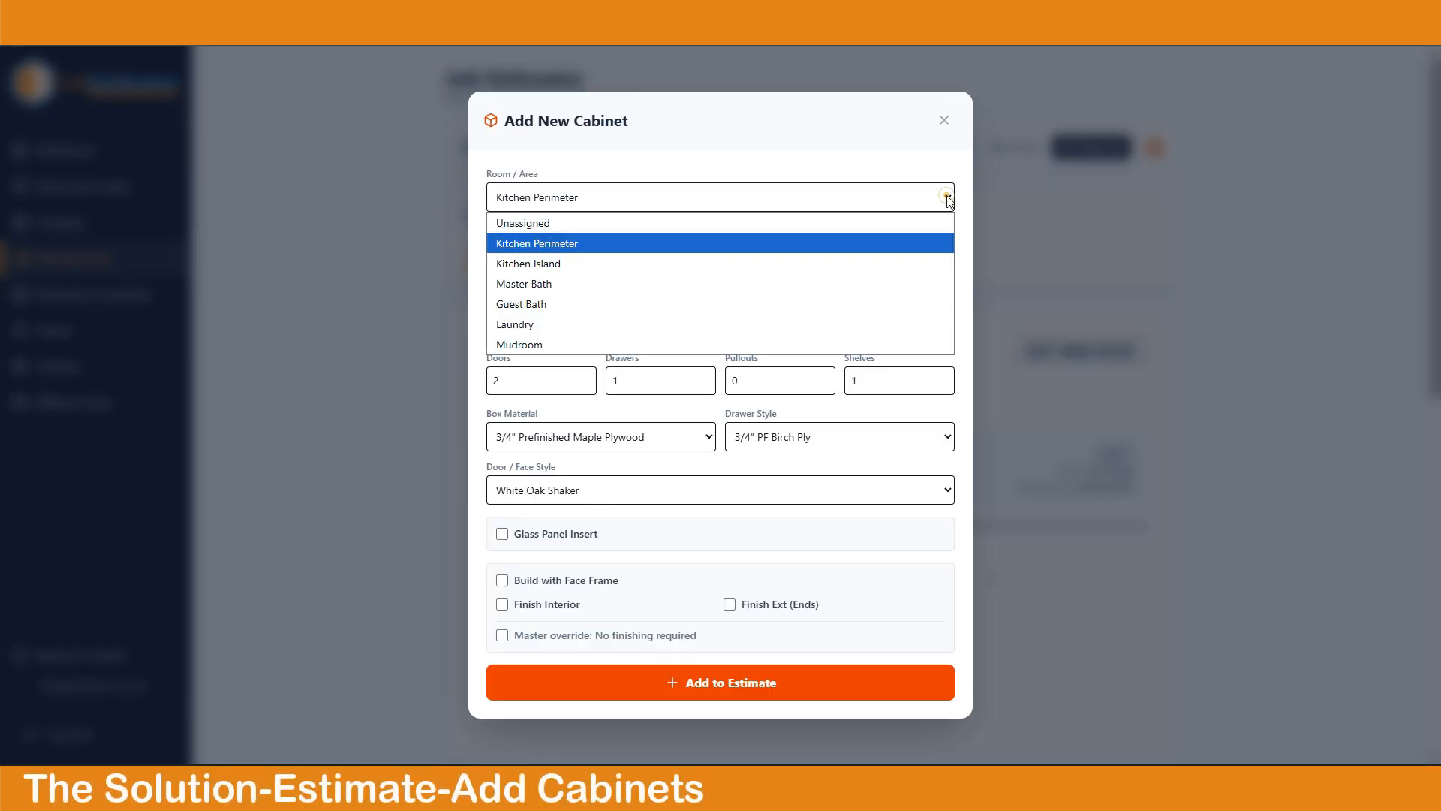
click(928, 171)
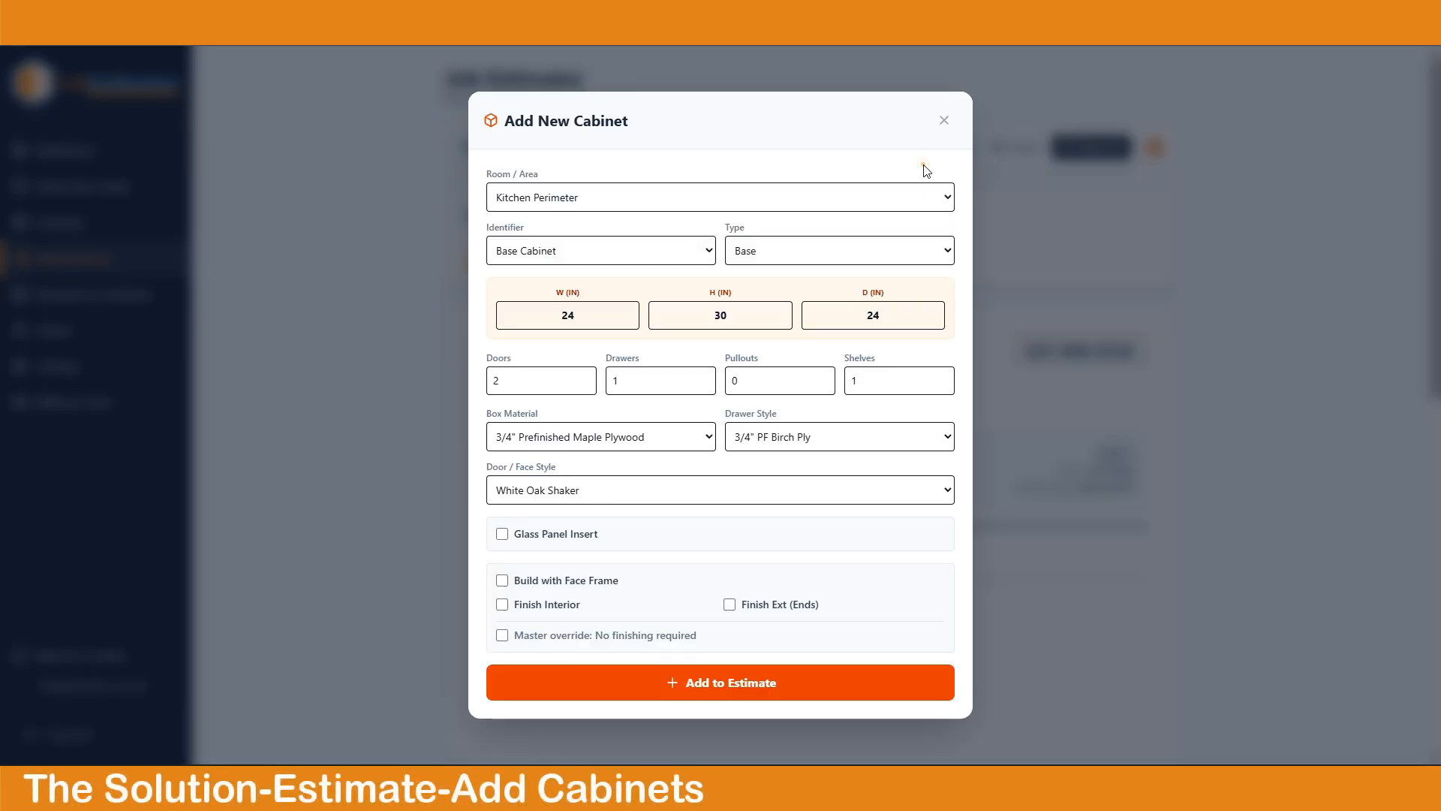
click(710, 254)
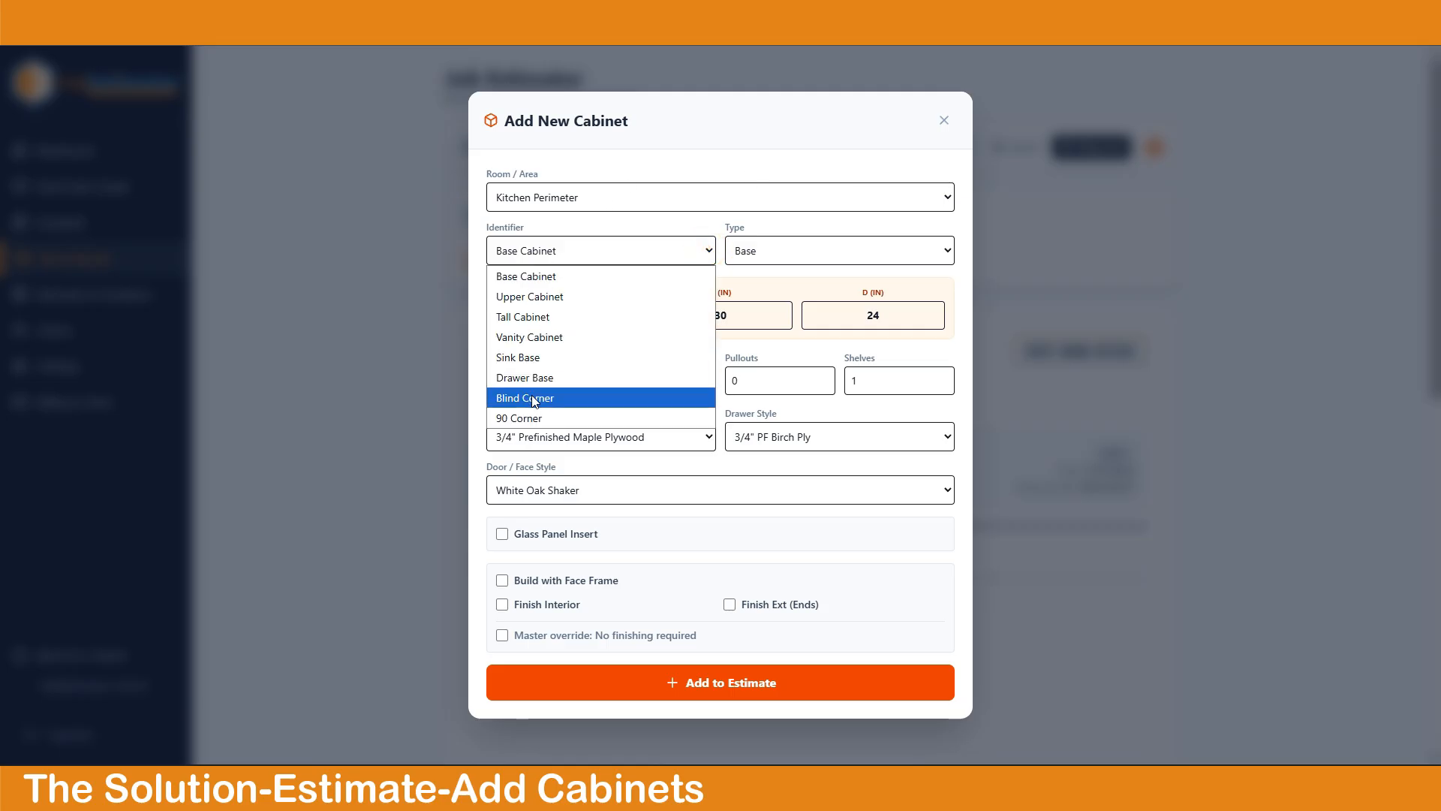
click(668, 224)
click(947, 250)
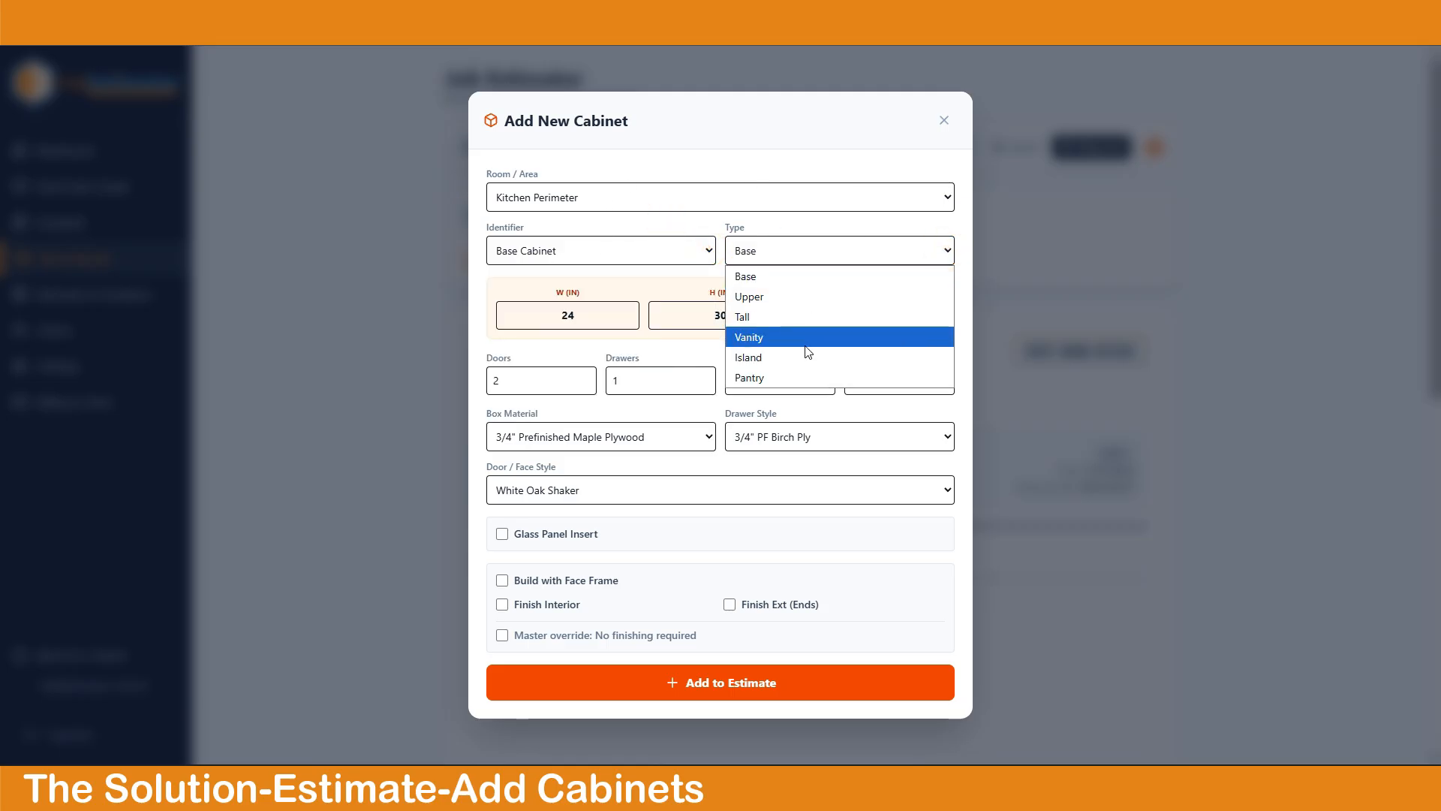
click(815, 223)
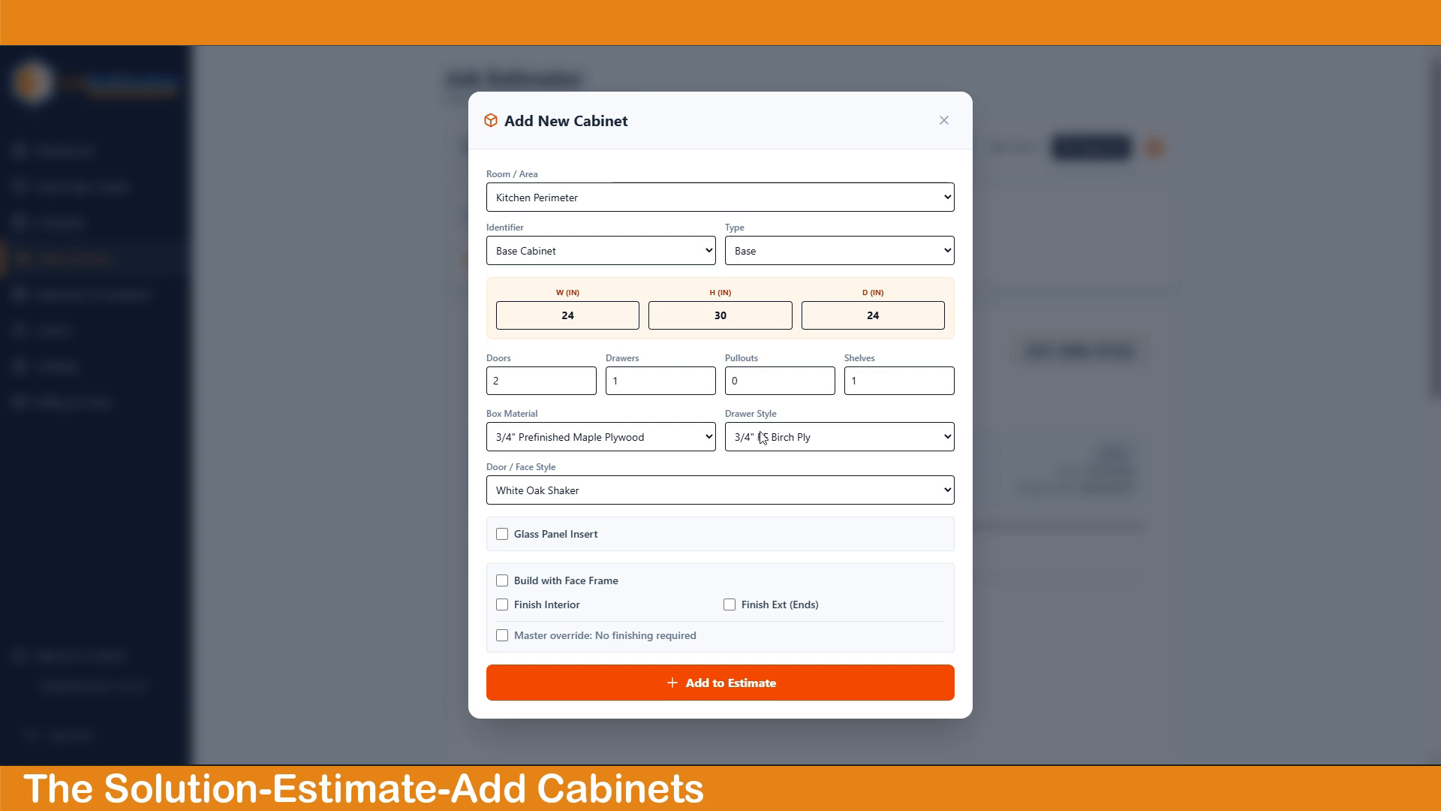
Examine the door/face style, box material and drawer style choices for the new cabinet.
click(577, 491)
click(948, 492)
click(948, 491)
click(947, 491)
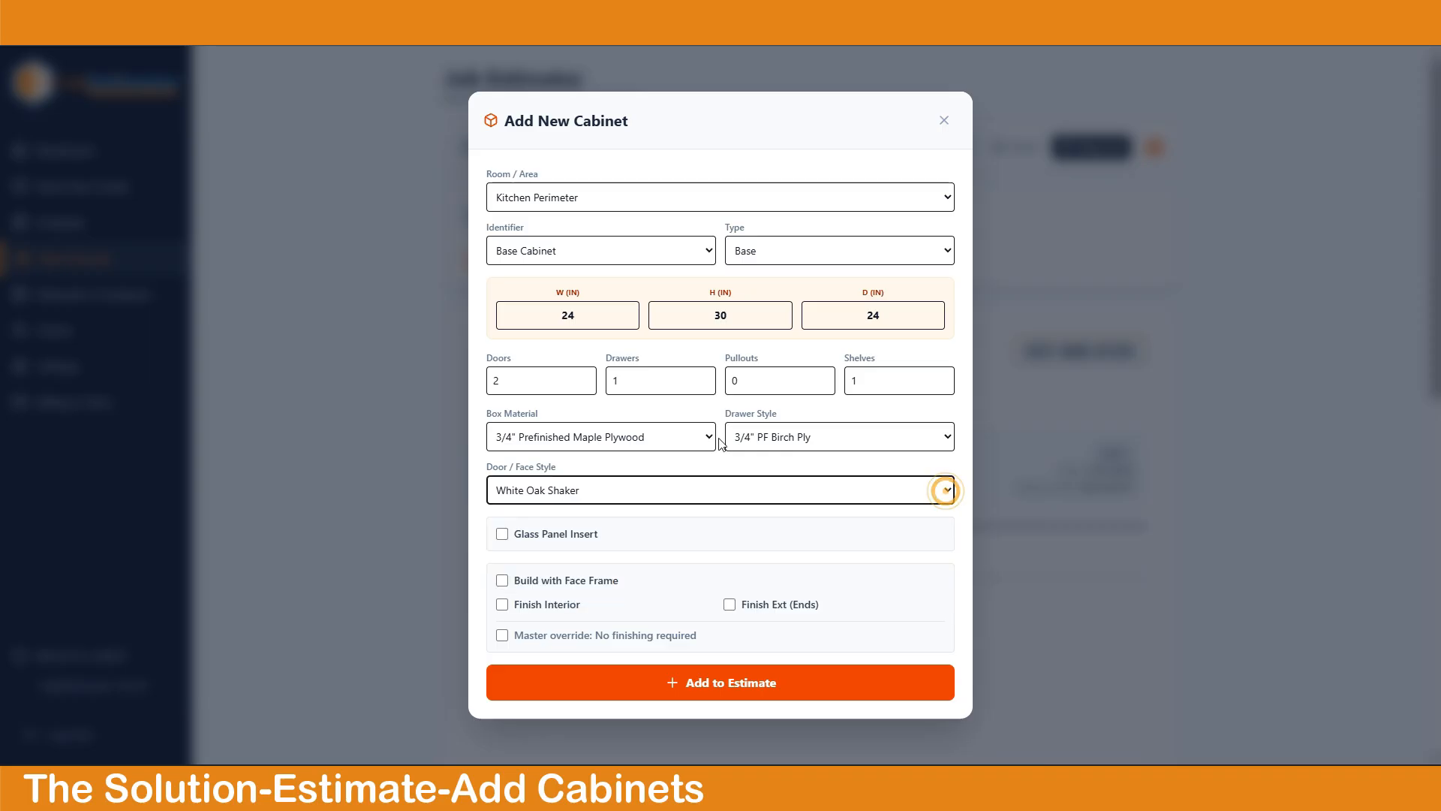
click(709, 437)
click(710, 438)
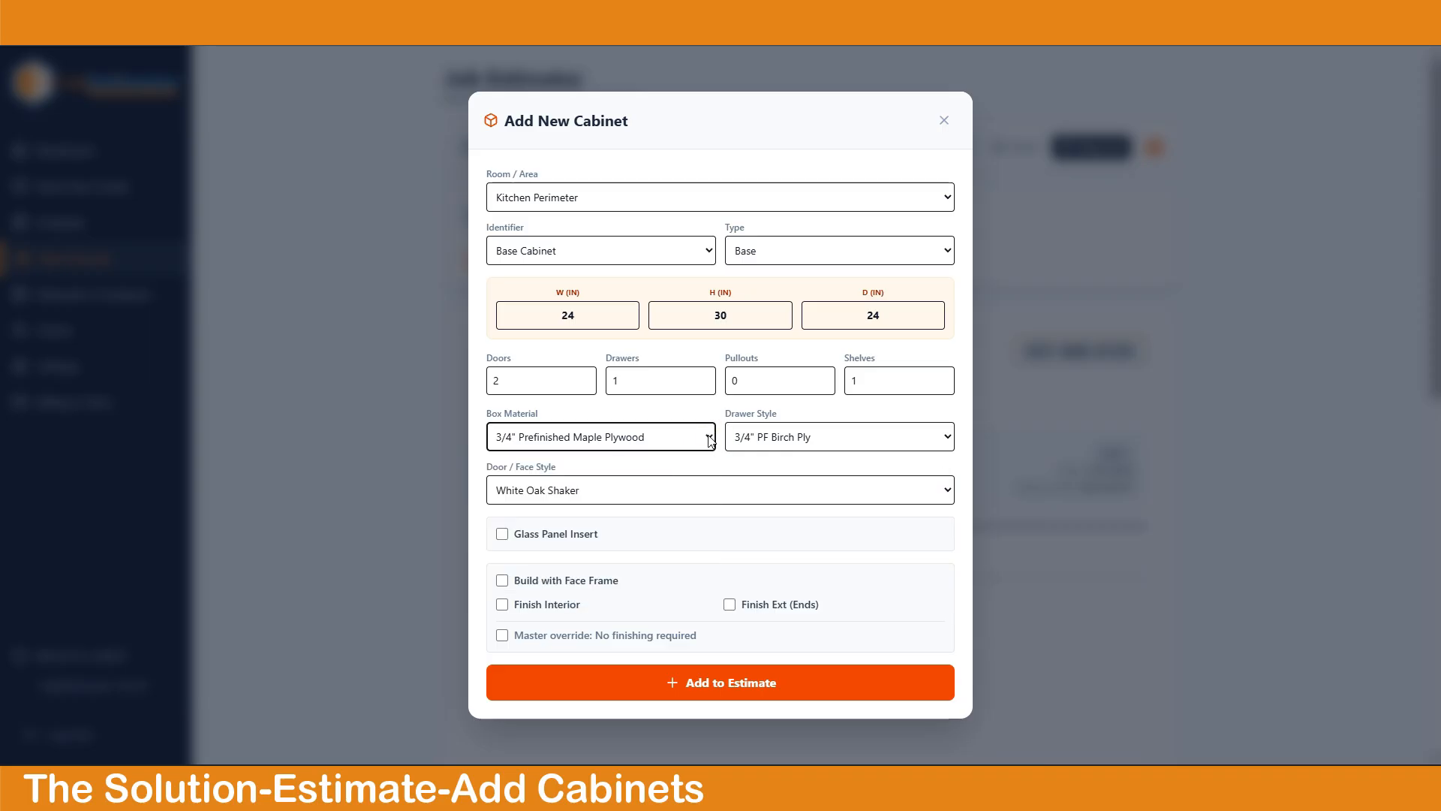
click(948, 439)
click(950, 441)
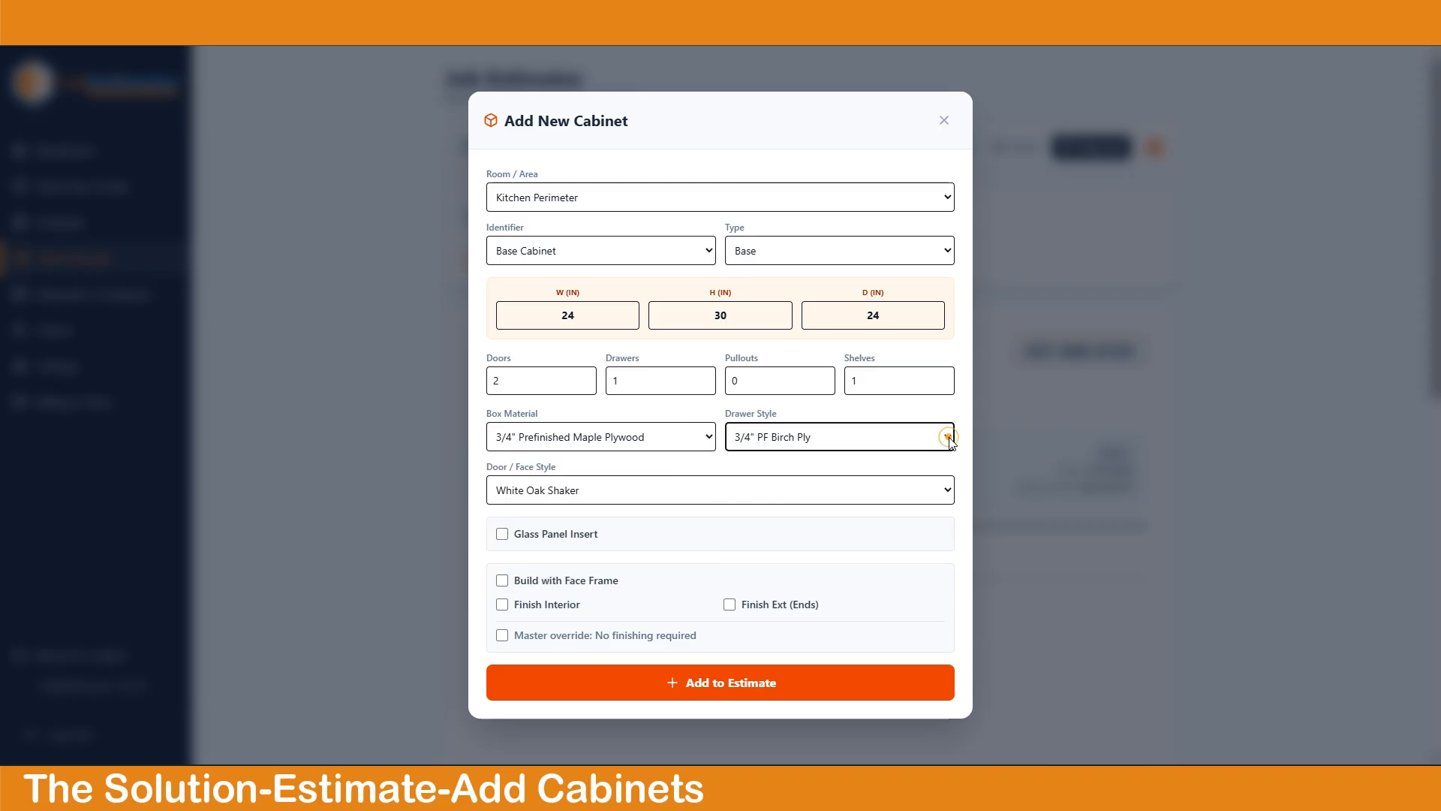
Review the face frame and finishing options, leave them off, and add the base cabinet to the estimate.
drag(630, 582, 513, 582)
drag(594, 606, 516, 614)
drag(833, 609, 728, 605)
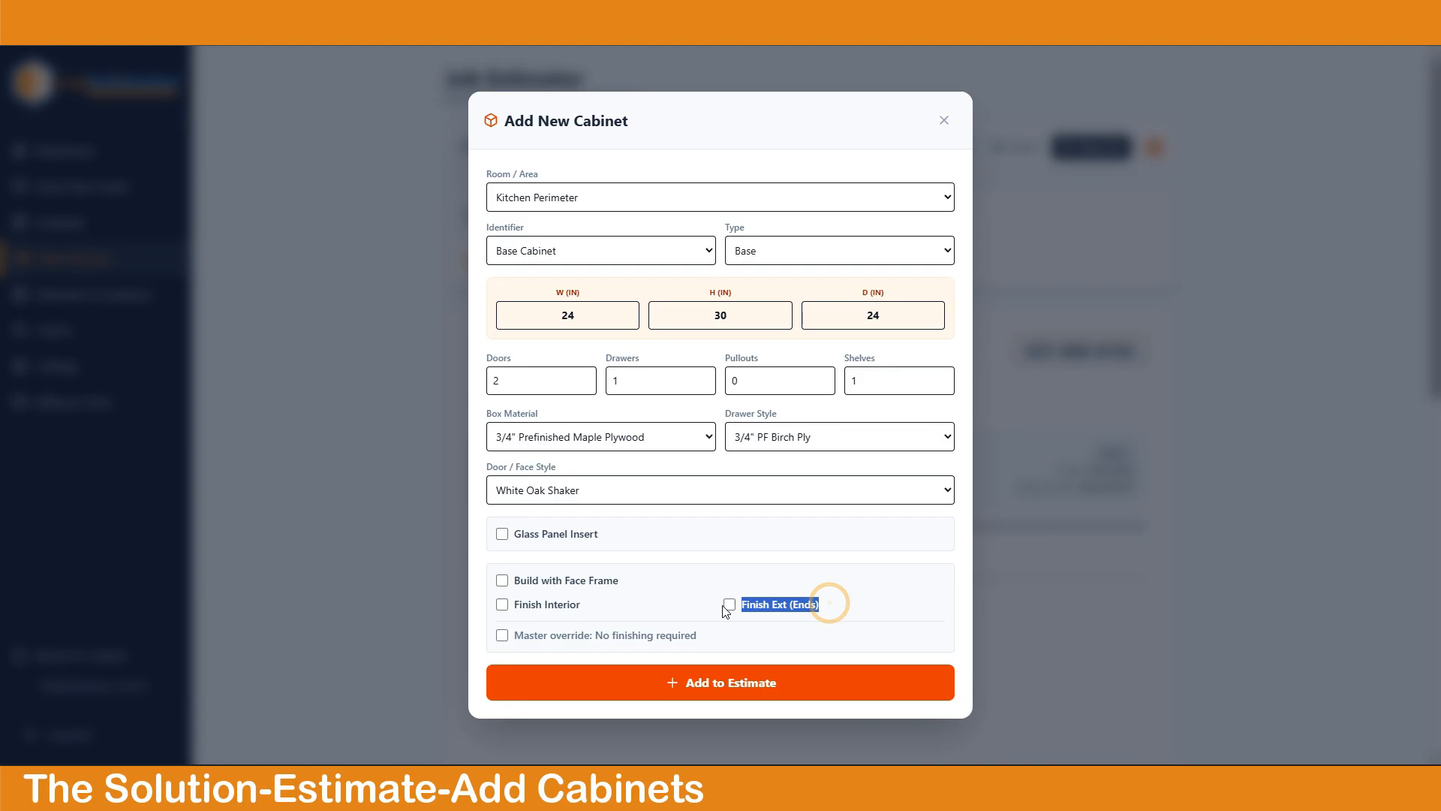
click(665, 600)
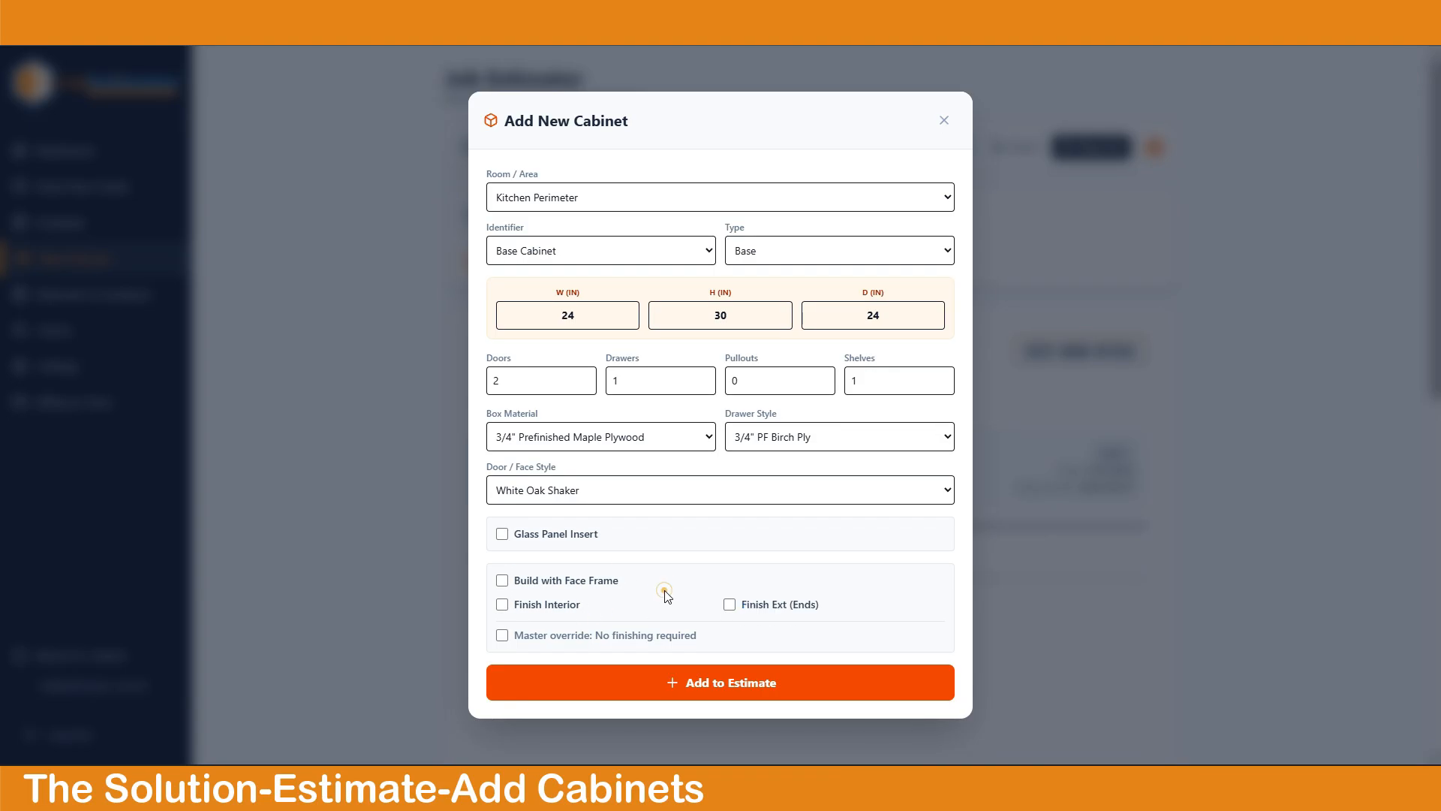
click(647, 686)
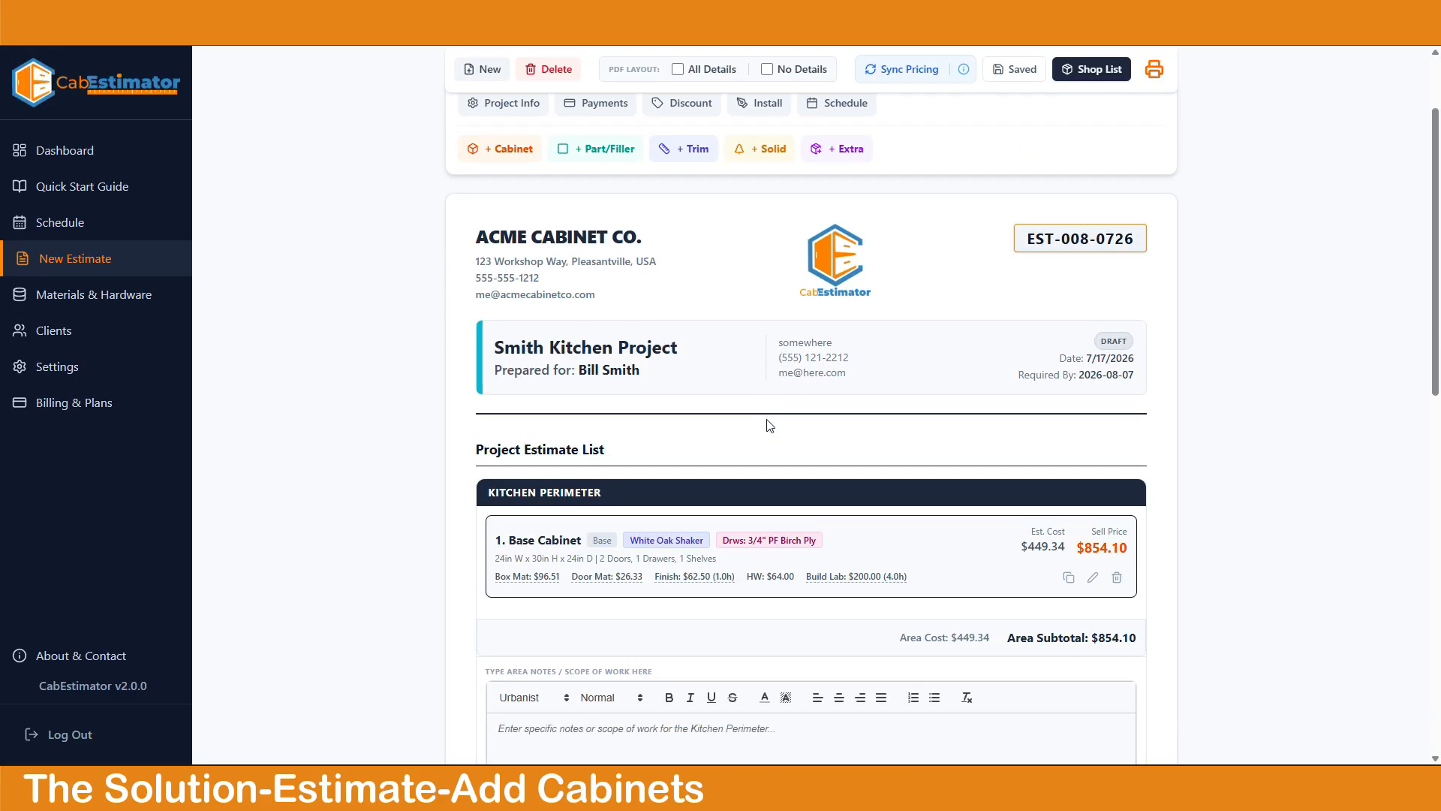
Duplicate the Base Cabinet in Kitchen Perimeter and change the copy's identifier to Drawer Base.
scroll(770, 425, down, 2)
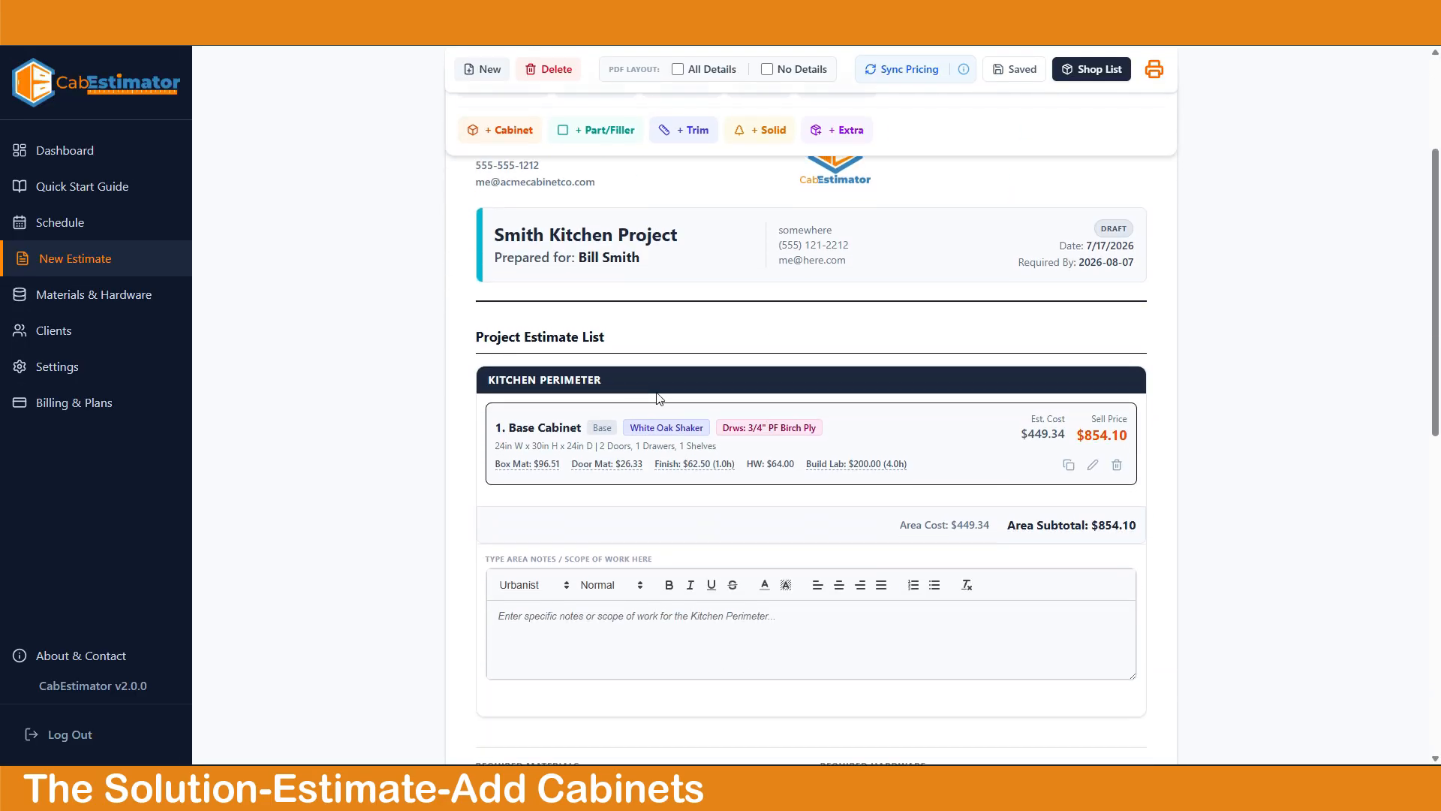
click(1069, 466)
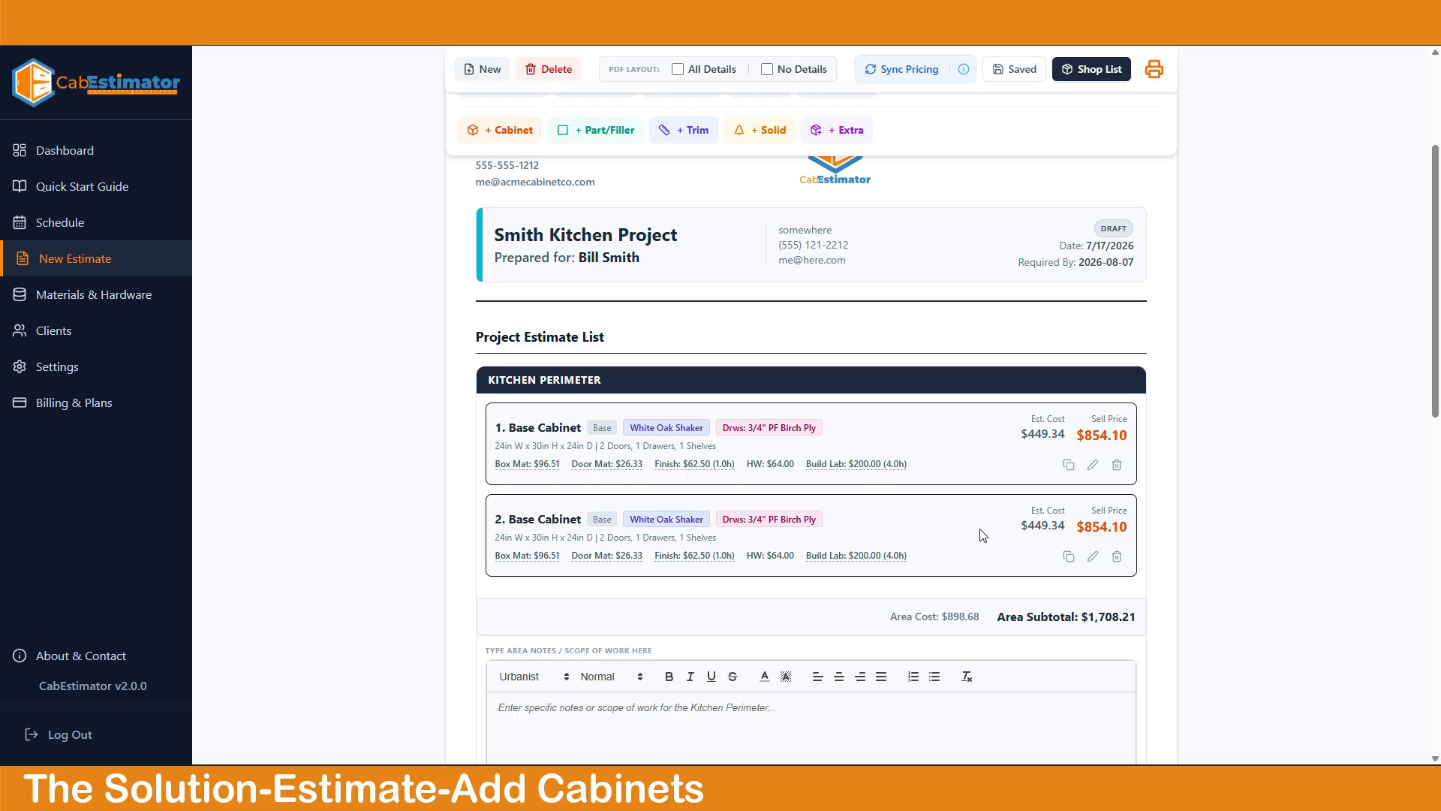
click(1093, 556)
click(589, 250)
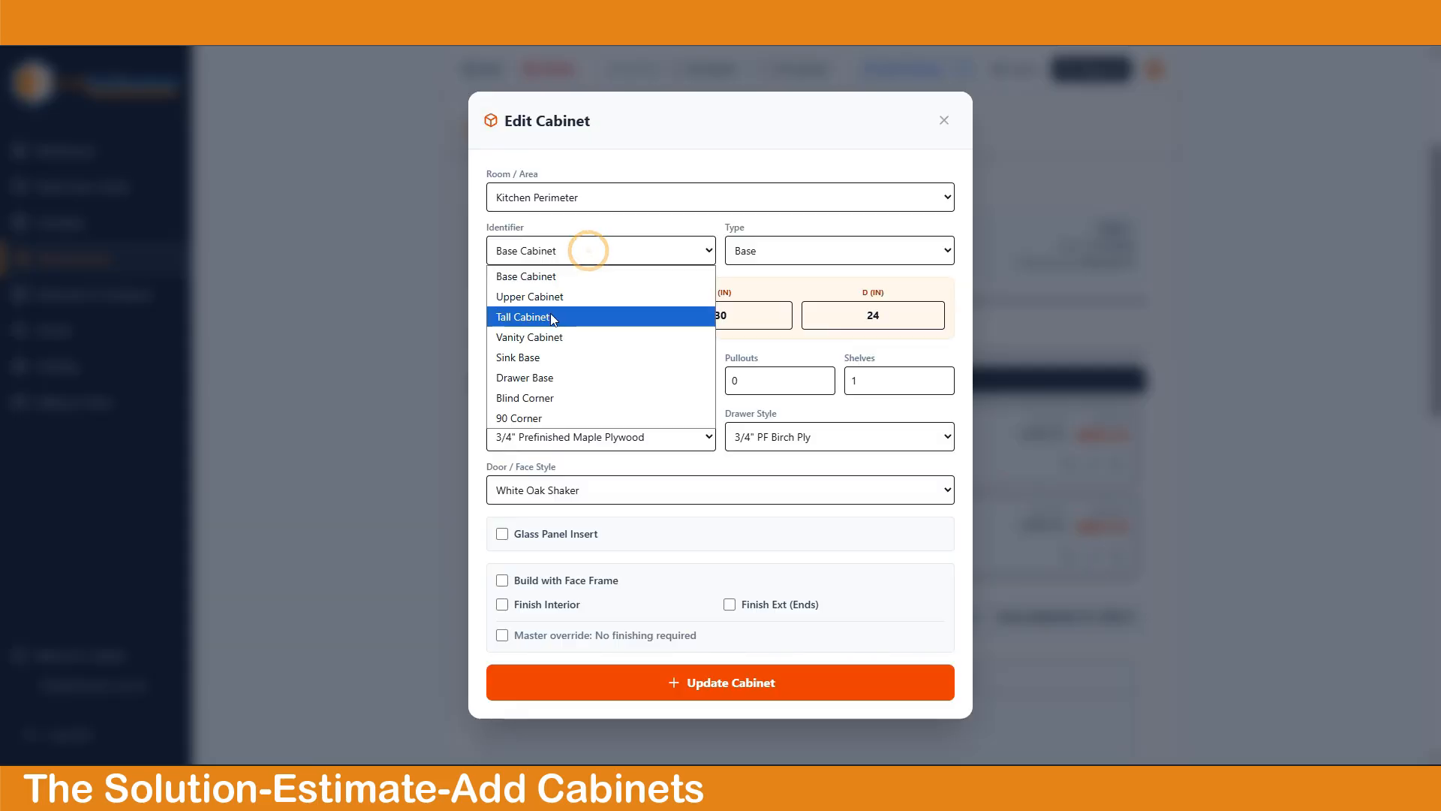
click(539, 378)
Give the drawer base 0 doors, 3 drawers and a 36 in width, and update the cabinet.
double_click(584, 385)
double_click(704, 377)
double_click(569, 315)
text(36)
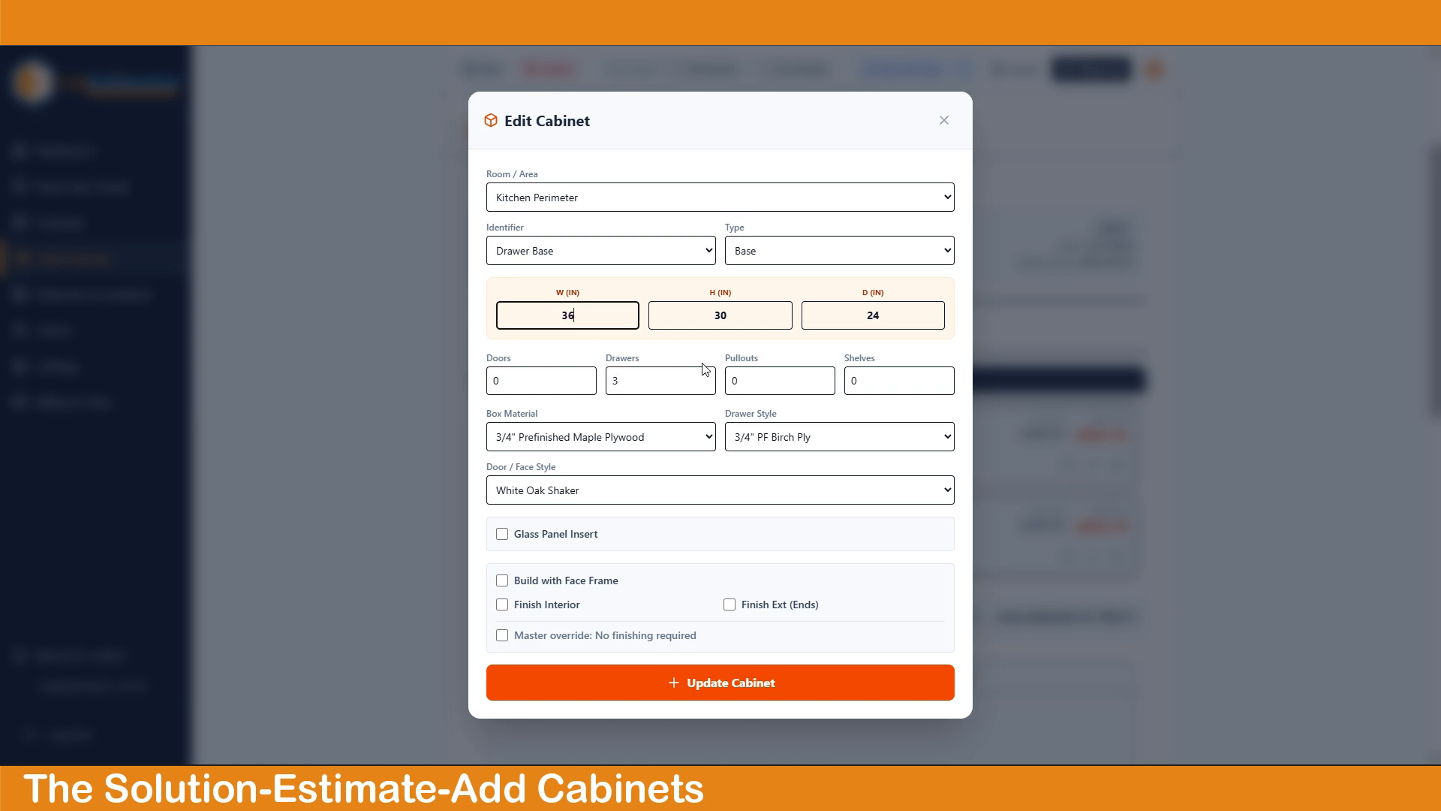
click(674, 683)
Duplicate the Drawer Base and change the copy's identifier to Blind Corner.
scroll(983, 491, down, 4)
scroll(1006, 458, up, 2)
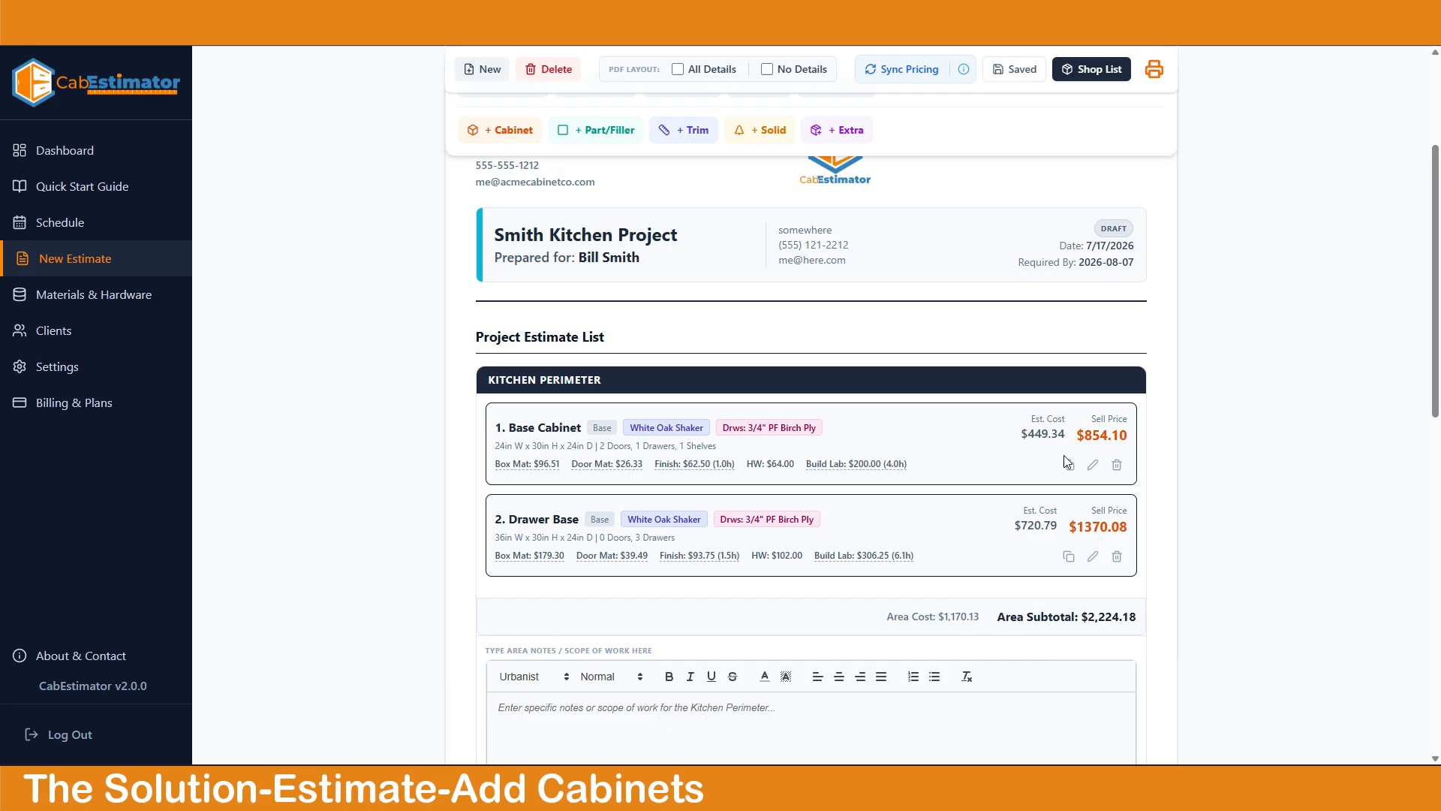
click(1068, 556)
click(1093, 648)
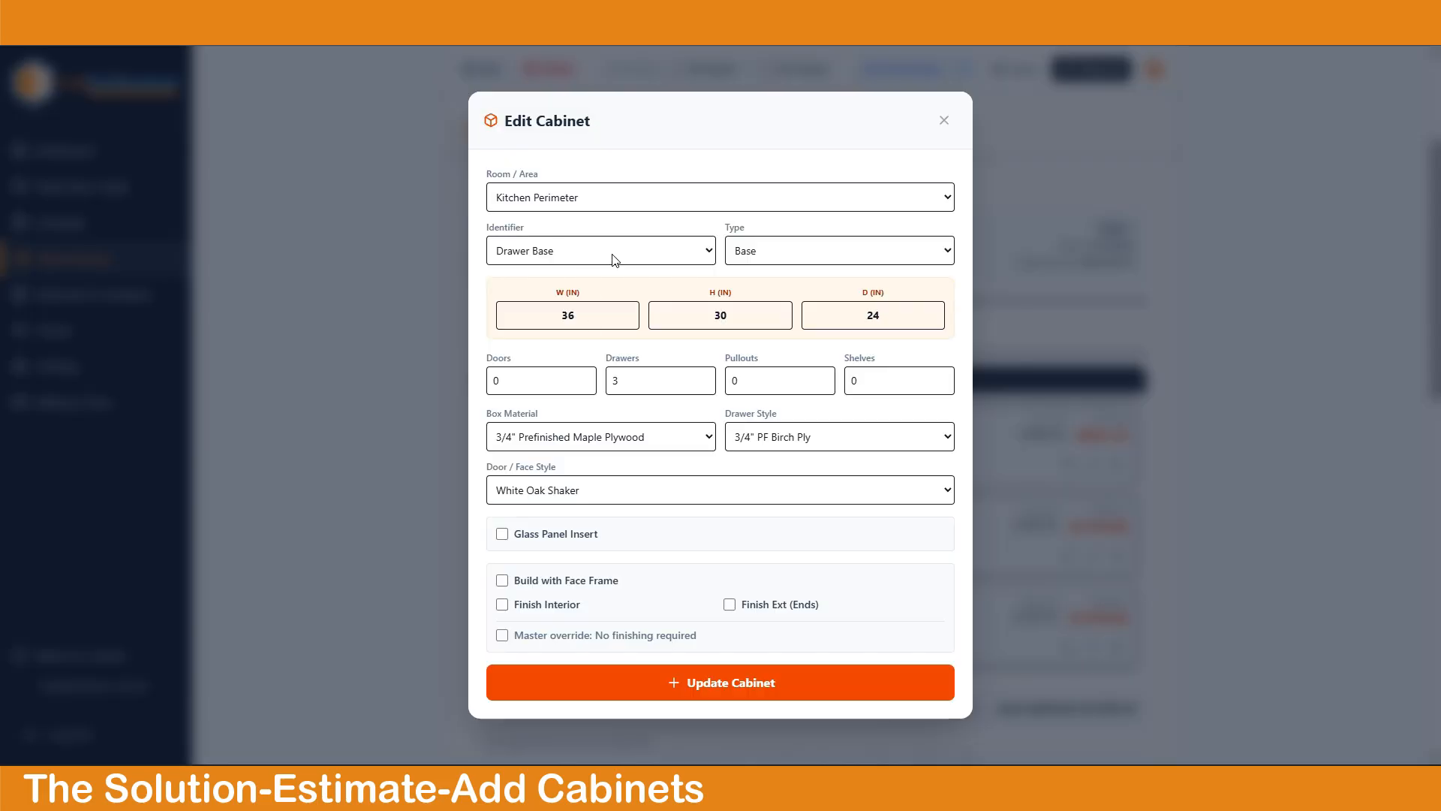
click(593, 249)
click(533, 400)
Set the blind corner cabinet to 45 in wide with 0 drawers and 1 door, and update it.
double_click(587, 319)
text(45)
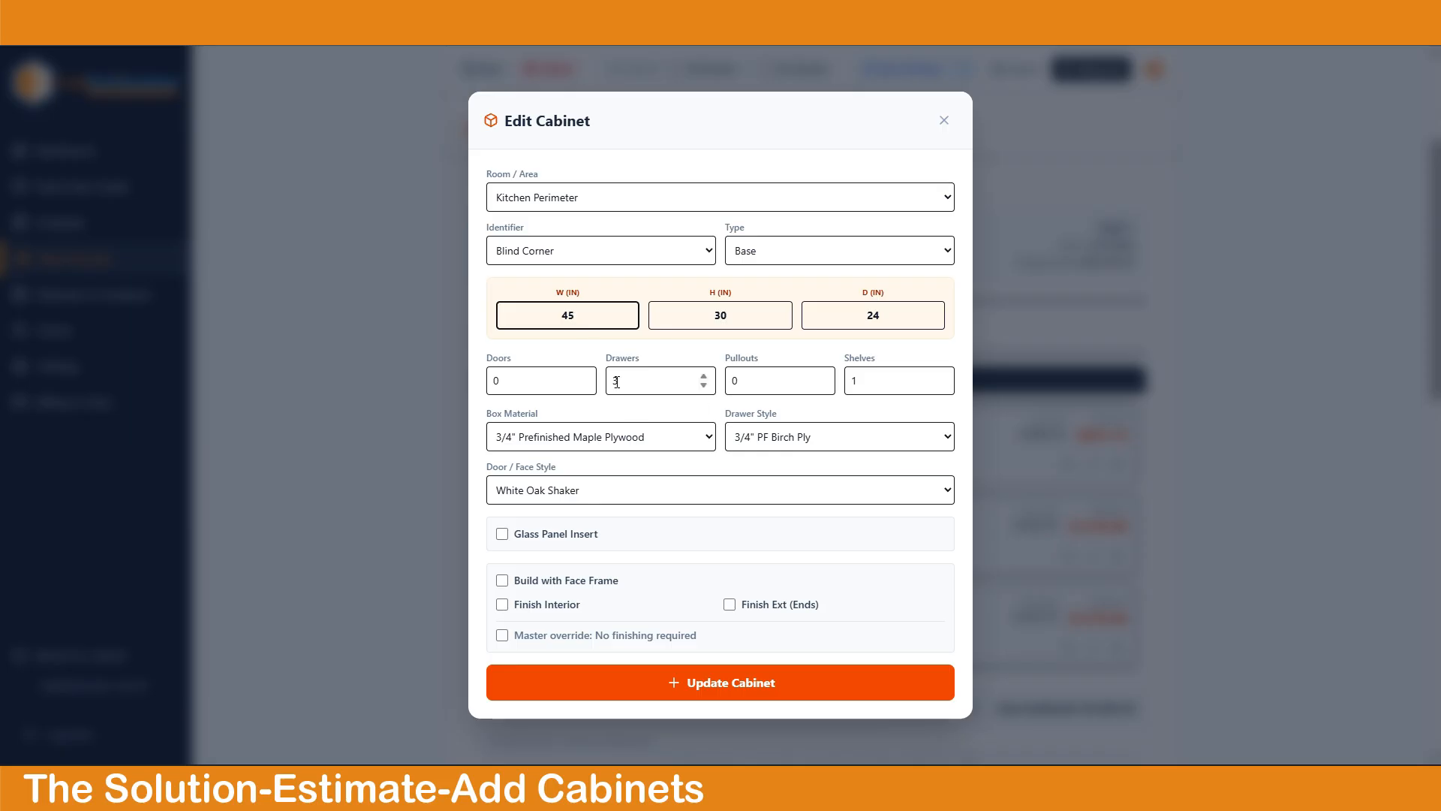
click(705, 386)
click(705, 386)
click(705, 386)
click(585, 377)
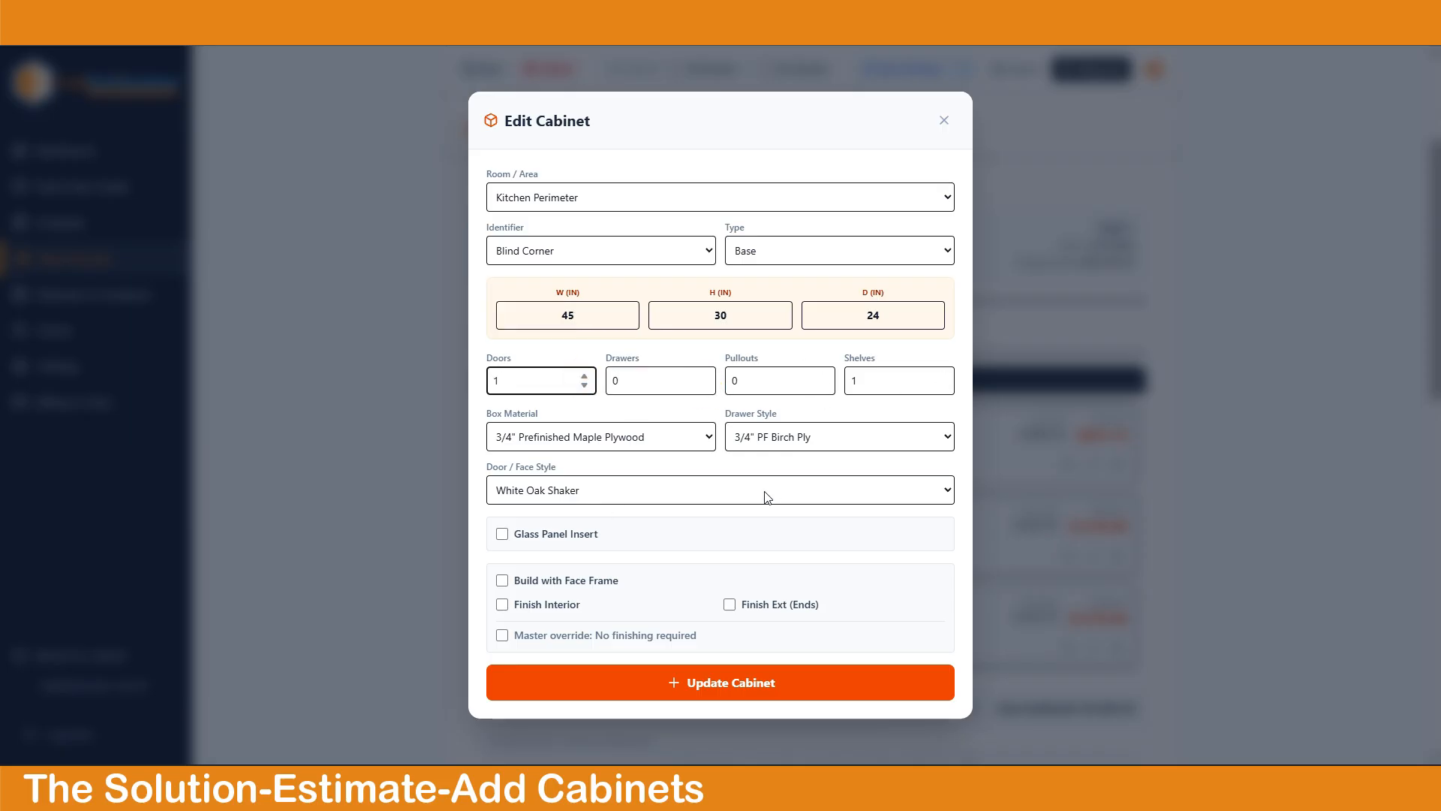
click(641, 683)
Duplicate the Blind Corner cabinet and change the copy's identifier to Tall Cabinet.
scroll(975, 451, down, 3)
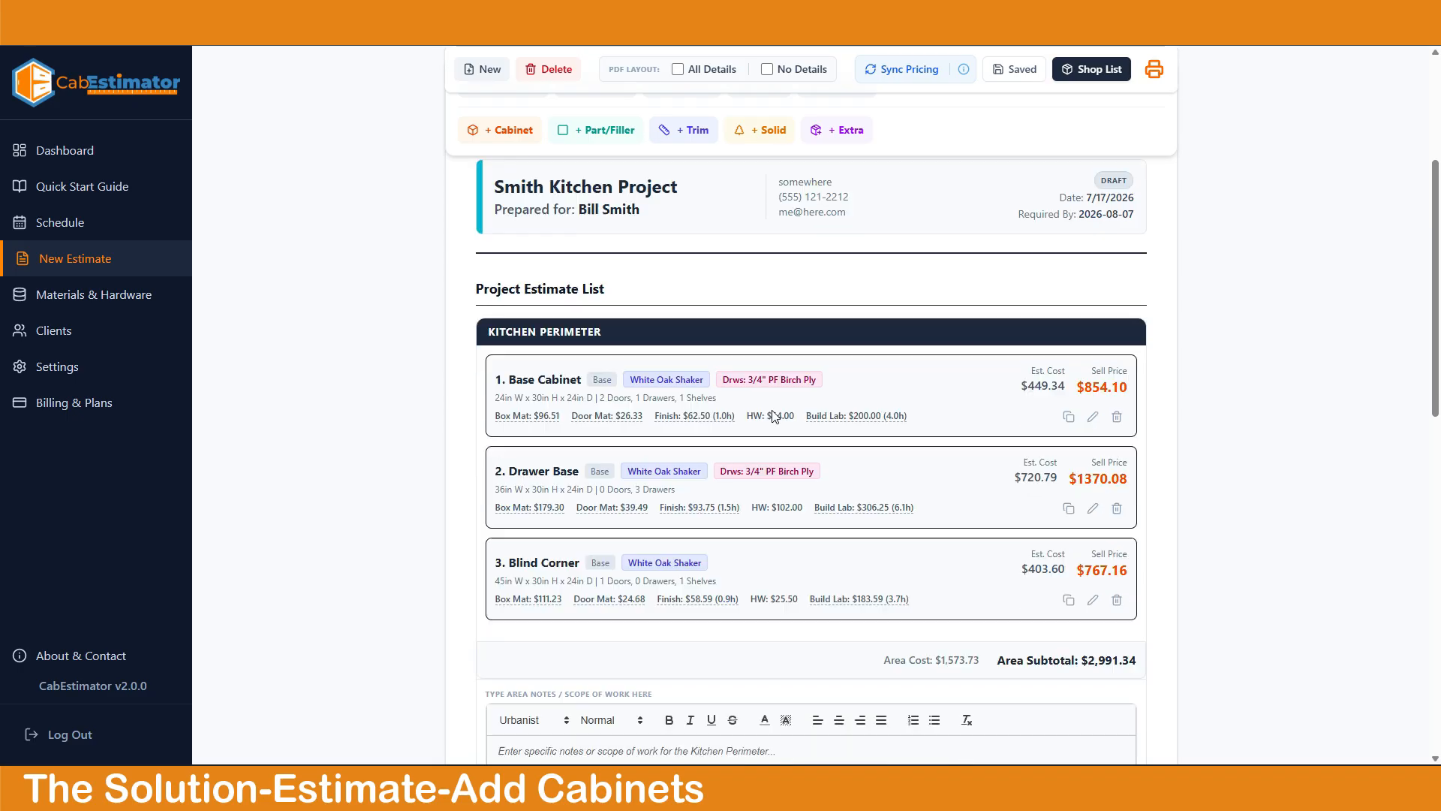
click(1069, 499)
click(1093, 590)
click(588, 250)
click(559, 317)
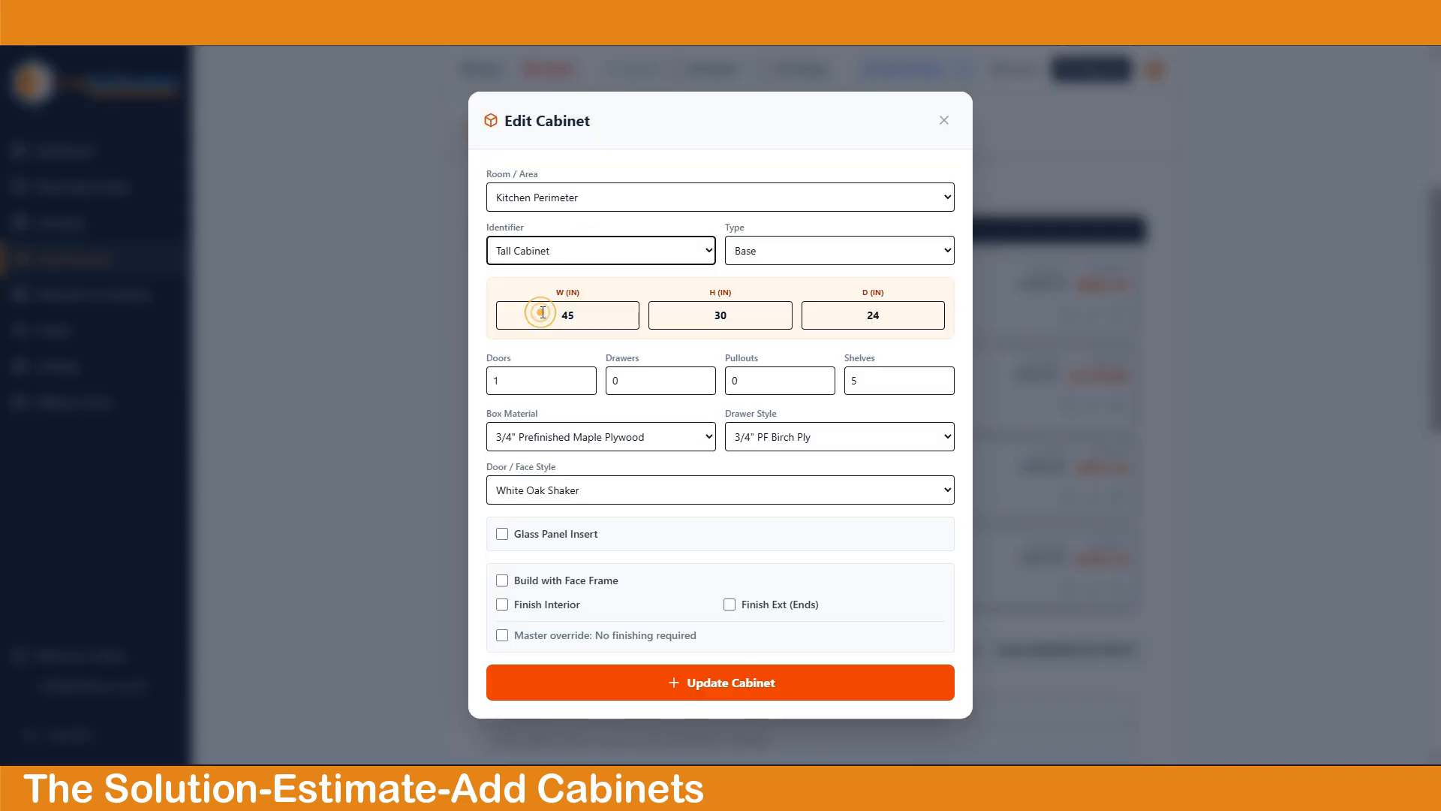
Set the tall cabinet to 27 in wide and 90 in high with 4 doors, 4 pullouts and 4 shelves, and update it.
double_click(735, 311)
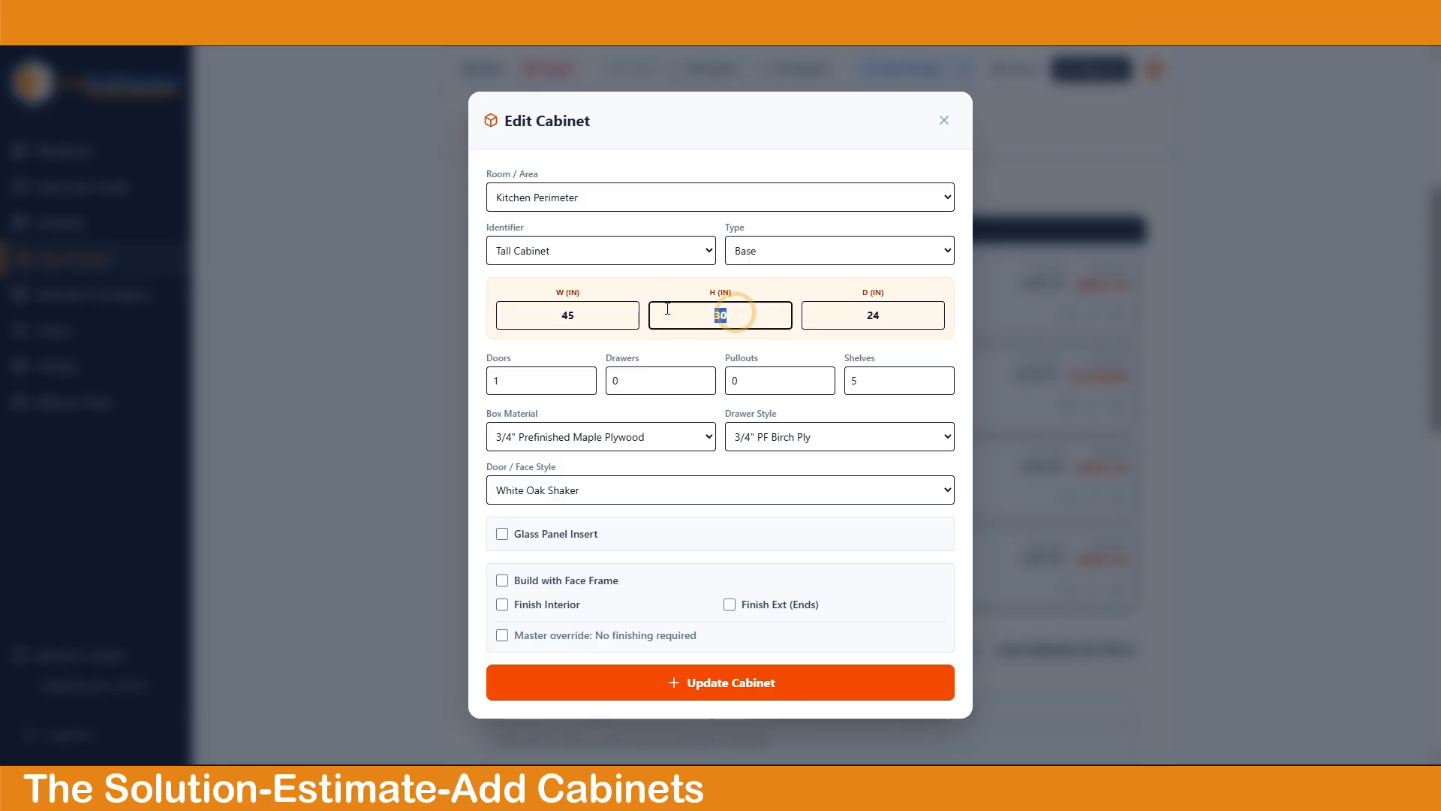
double_click(554, 313)
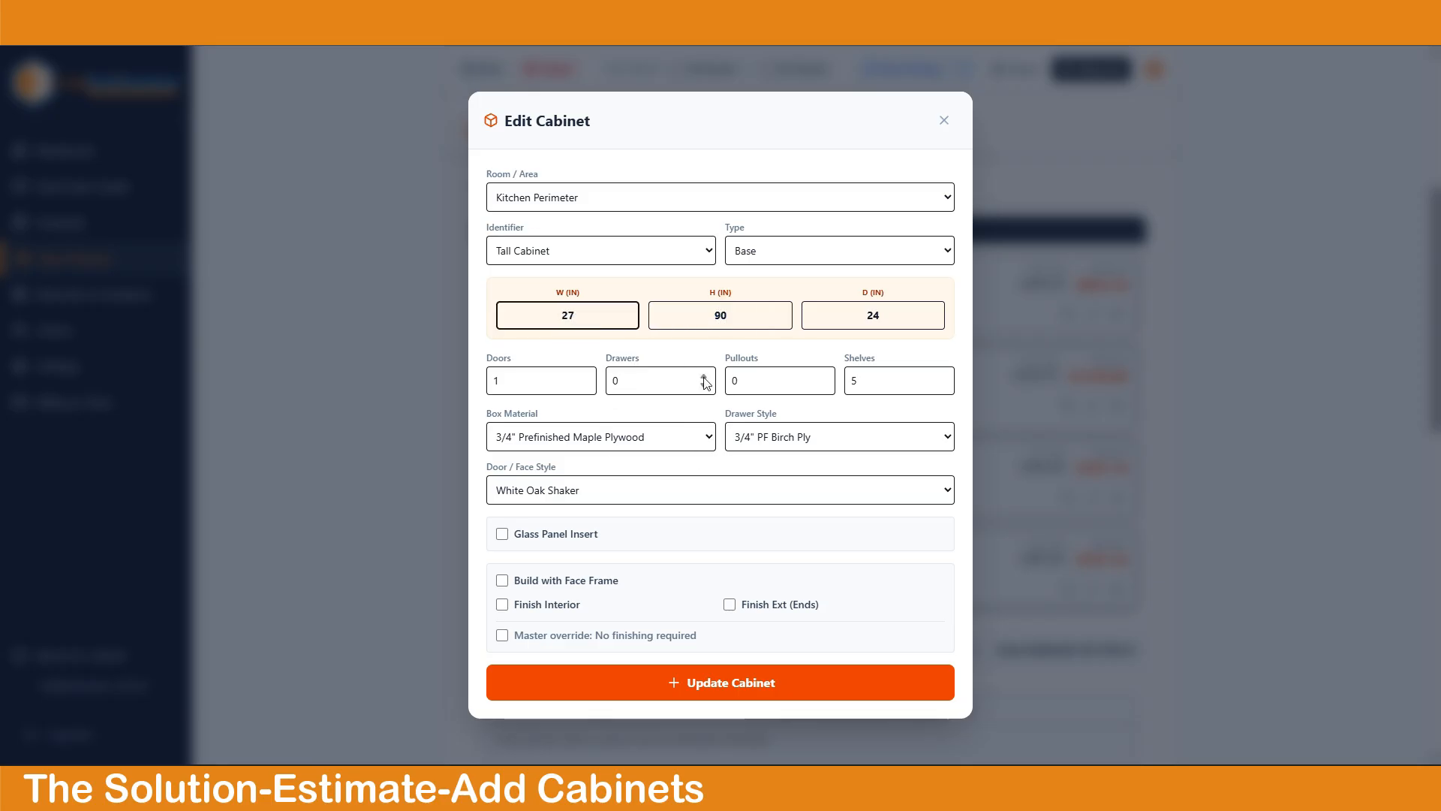
triple_click(584, 378)
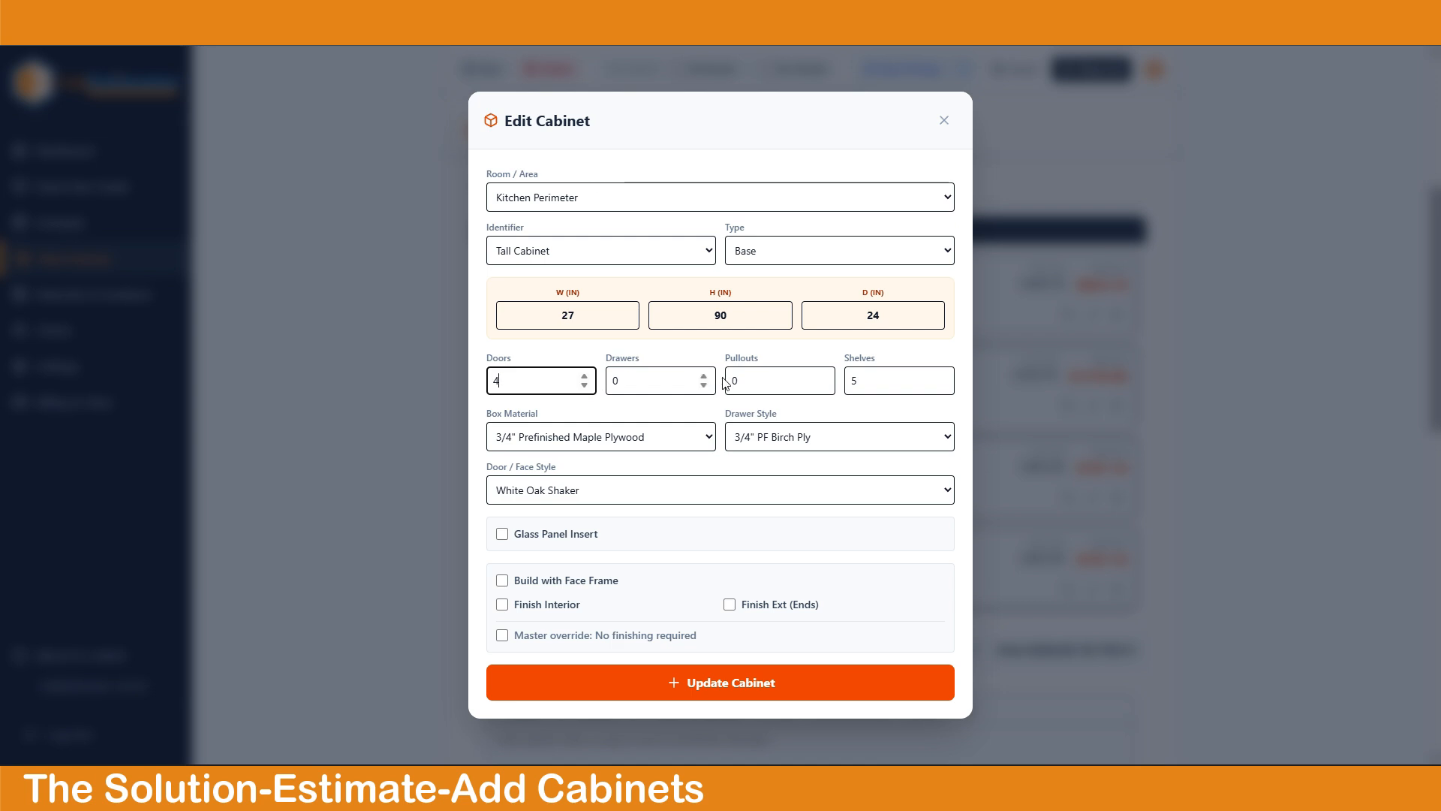
double_click(823, 378)
double_click(823, 377)
click(942, 384)
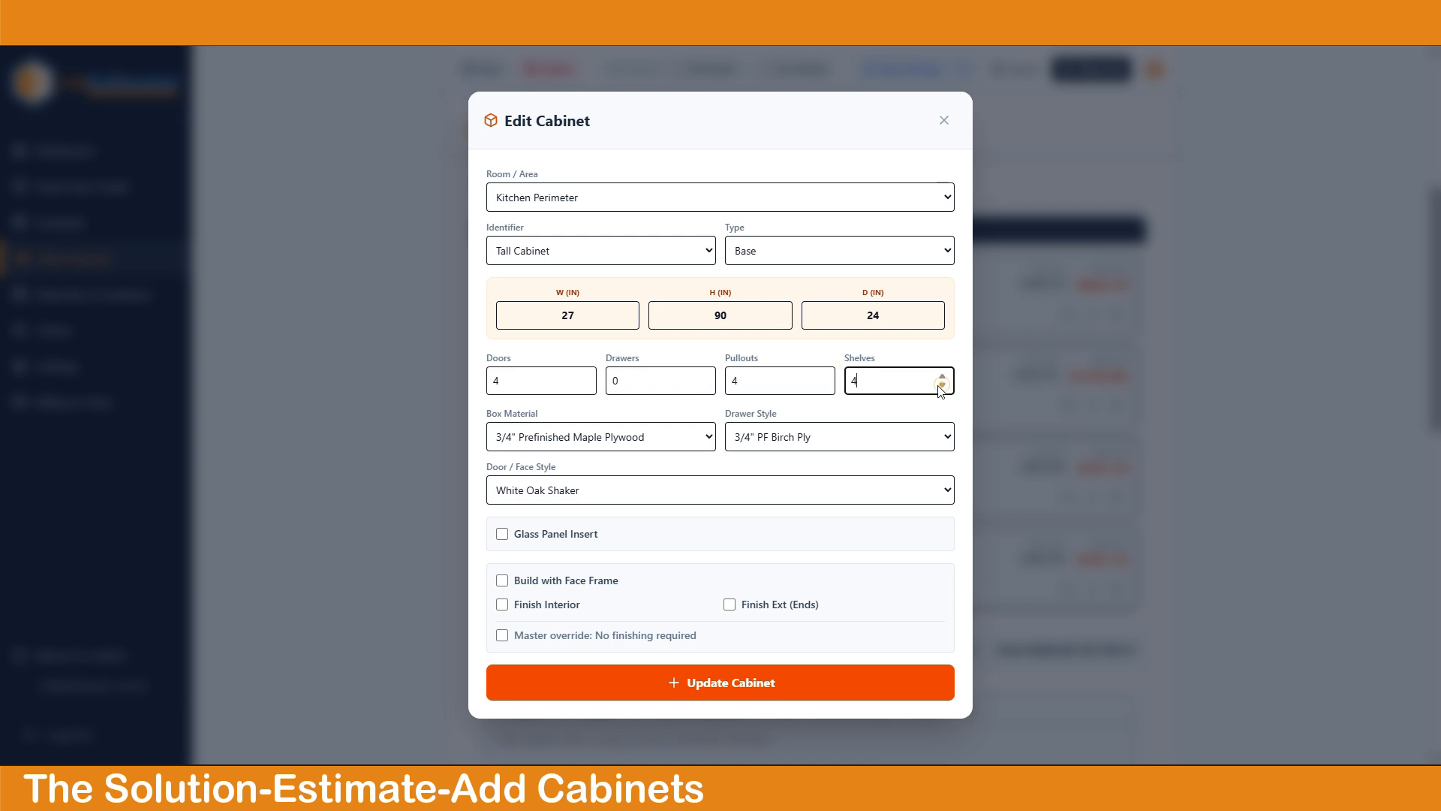
click(638, 673)
Duplicate the Tall Cabinet in the Kitchen Perimeter and open the copy for editing.
scroll(1090, 450, down, 2)
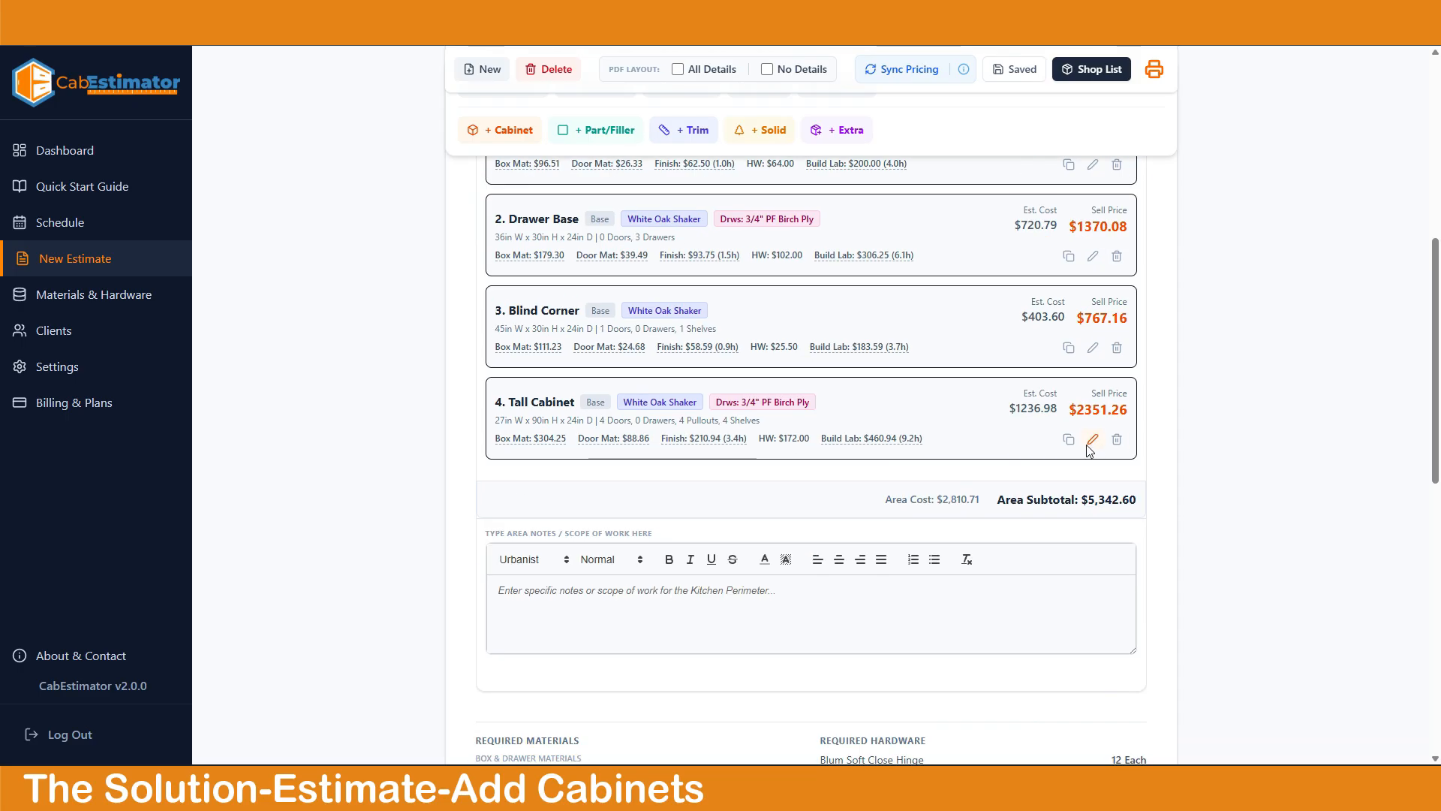
click(1070, 440)
click(1093, 531)
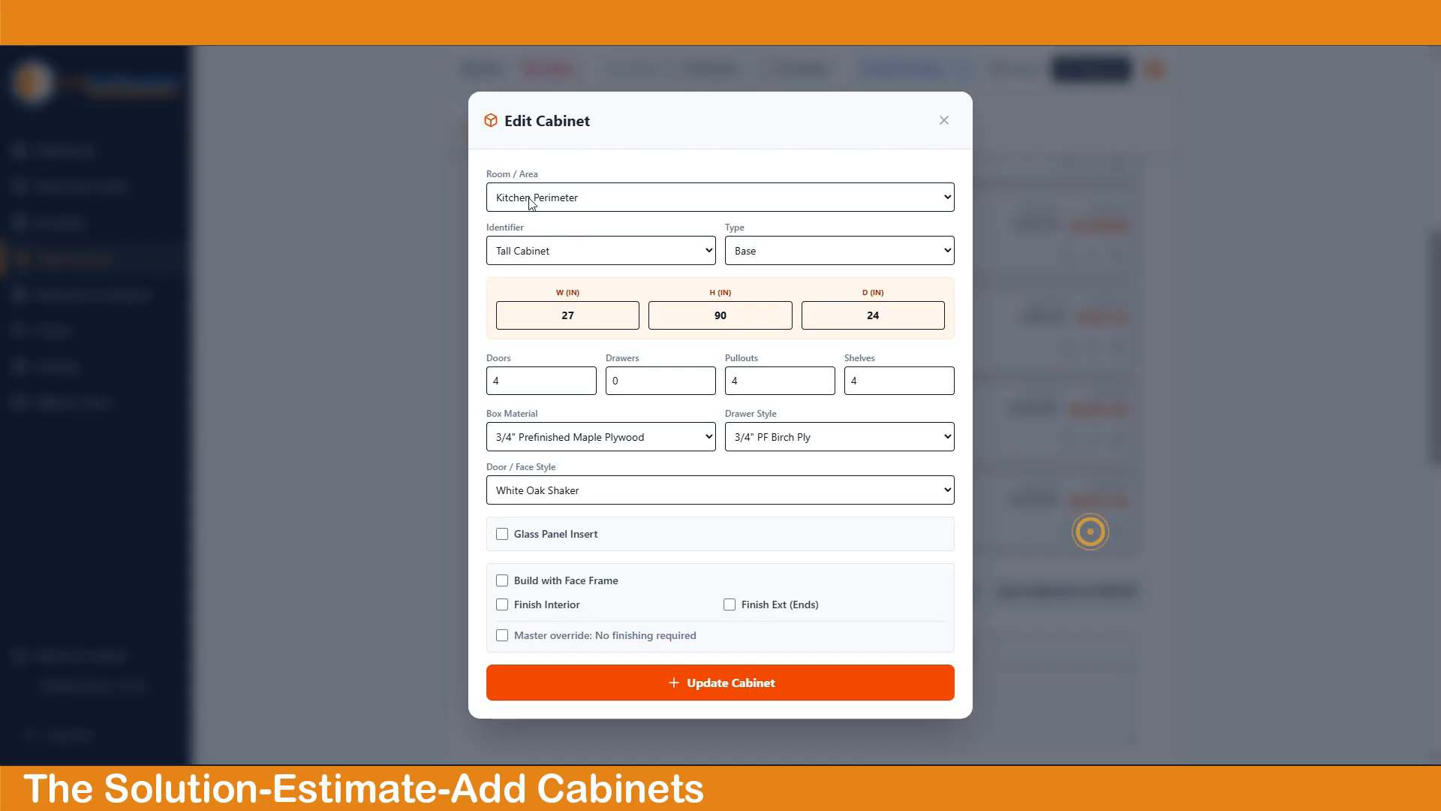
Set the copied tall cabinet's door count to 0.
click(585, 386)
click(585, 386)
click(585, 386)
click(585, 386)
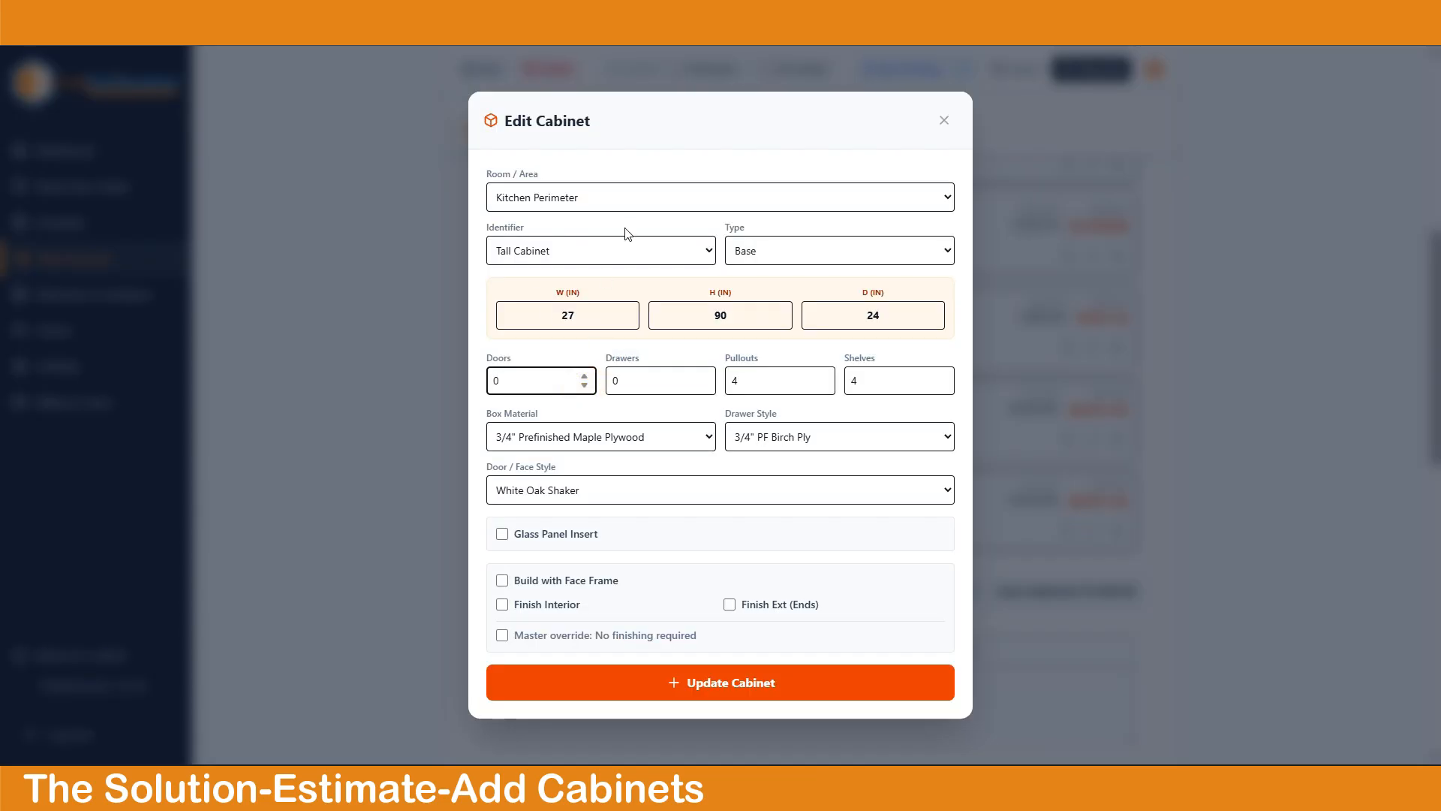
Change the copied cabinet's identifier to Upper Cabinet and its type to Upper.
click(605, 248)
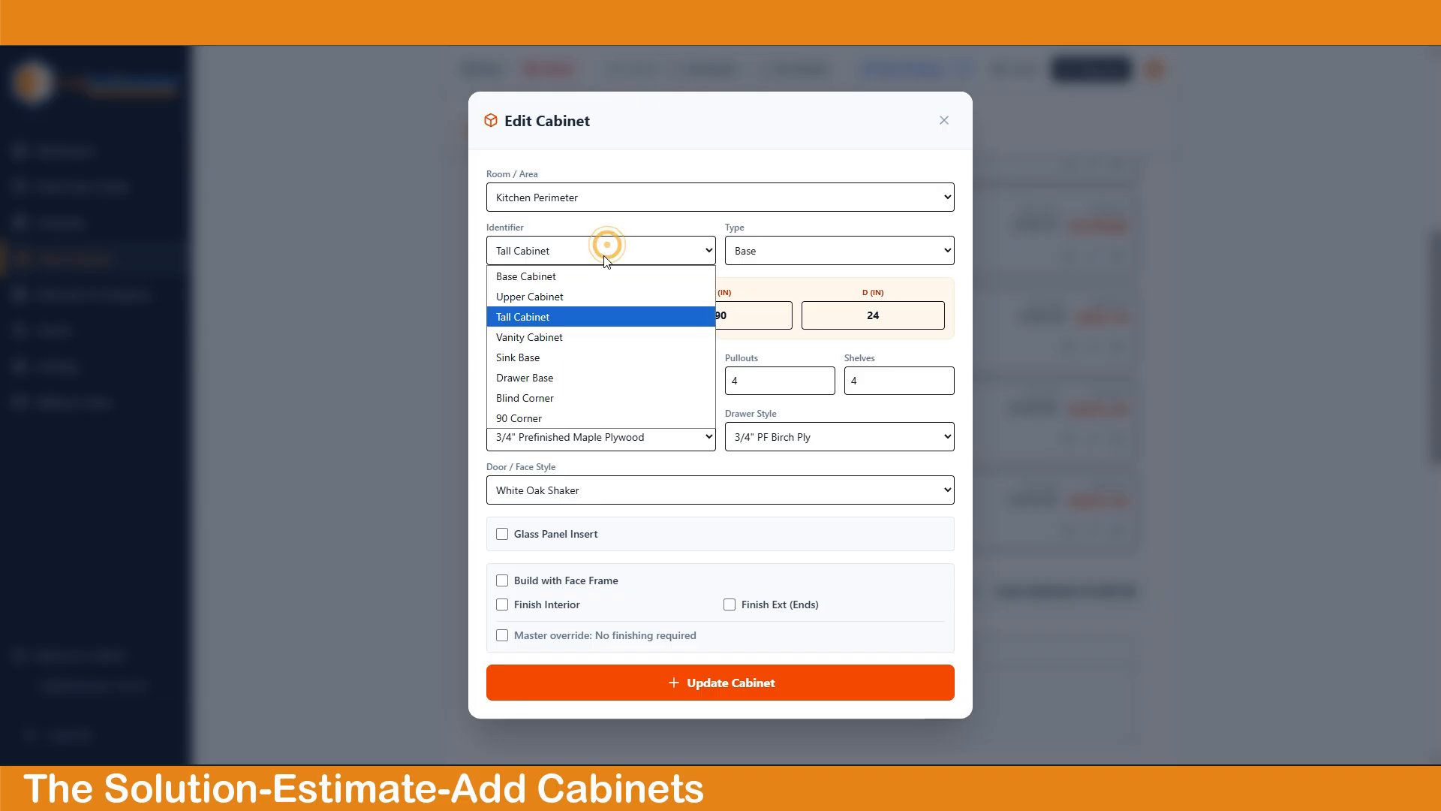
click(571, 296)
click(804, 249)
click(777, 296)
Set the upper cabinet to 40 in high with 0 pullouts, and update it.
double_click(738, 316)
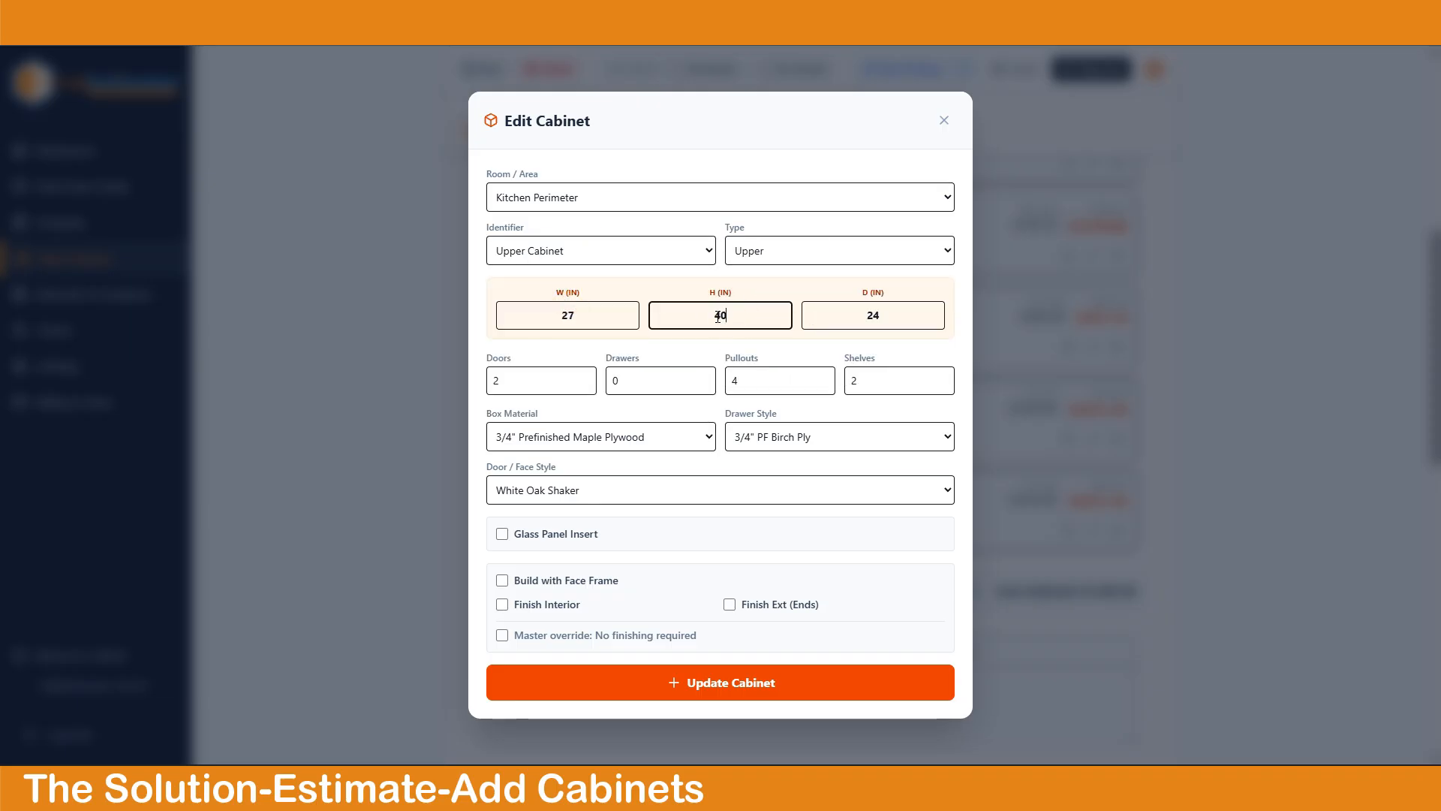
click(824, 387)
click(823, 387)
click(824, 386)
click(823, 387)
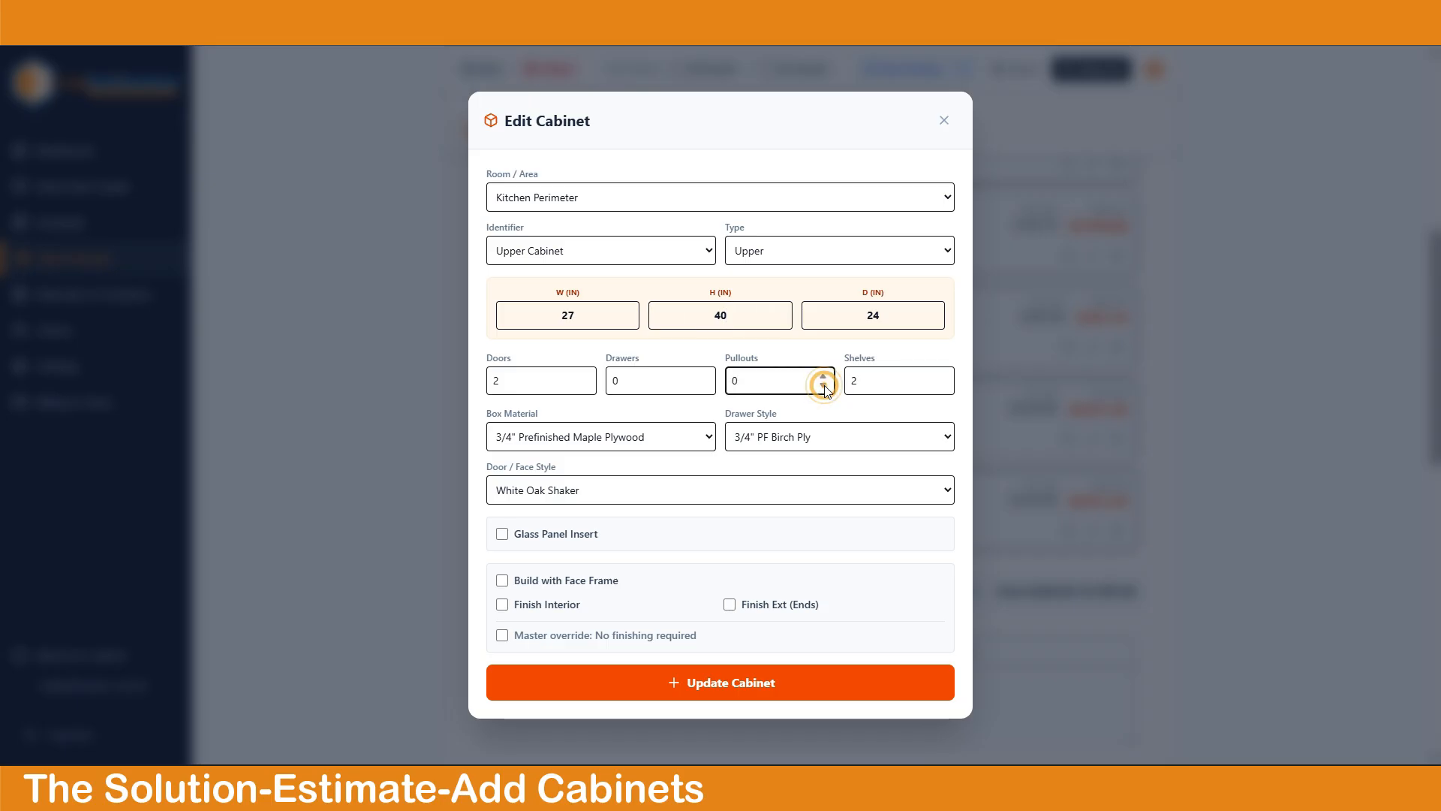
click(641, 681)
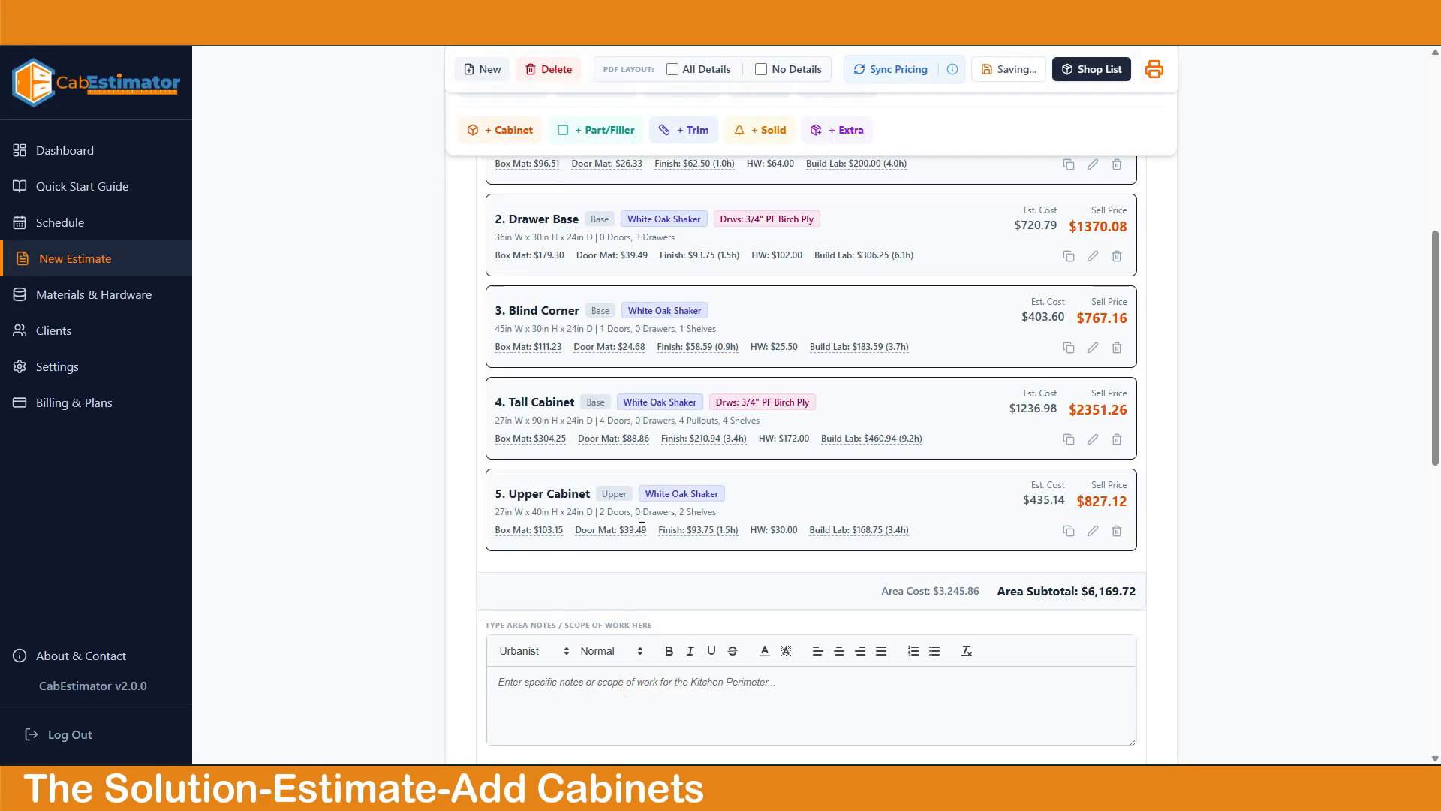
Add a Clear Tempered Glass (1/8") panel insert to the upper cabinet and update it.
click(1093, 532)
click(502, 535)
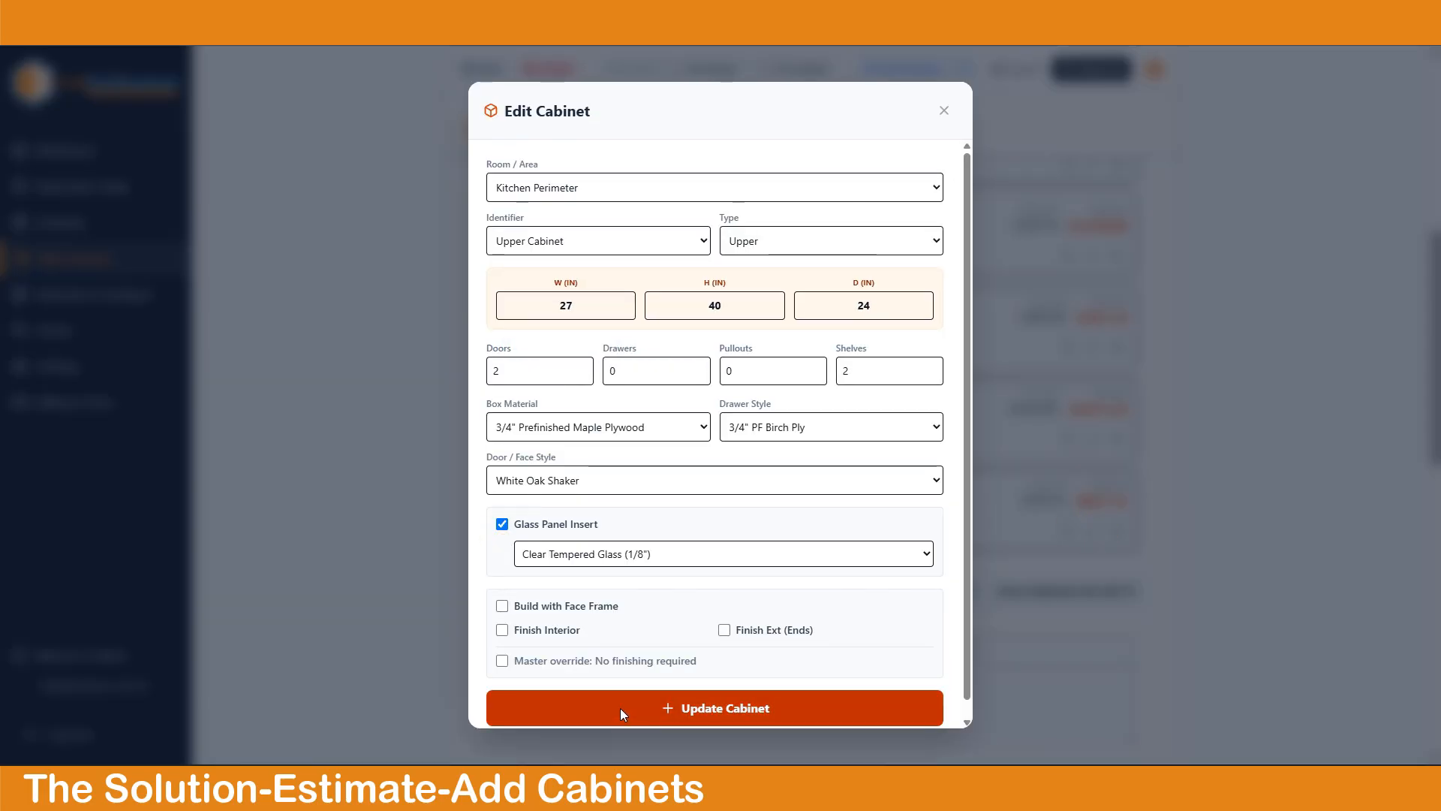
click(916, 556)
click(916, 555)
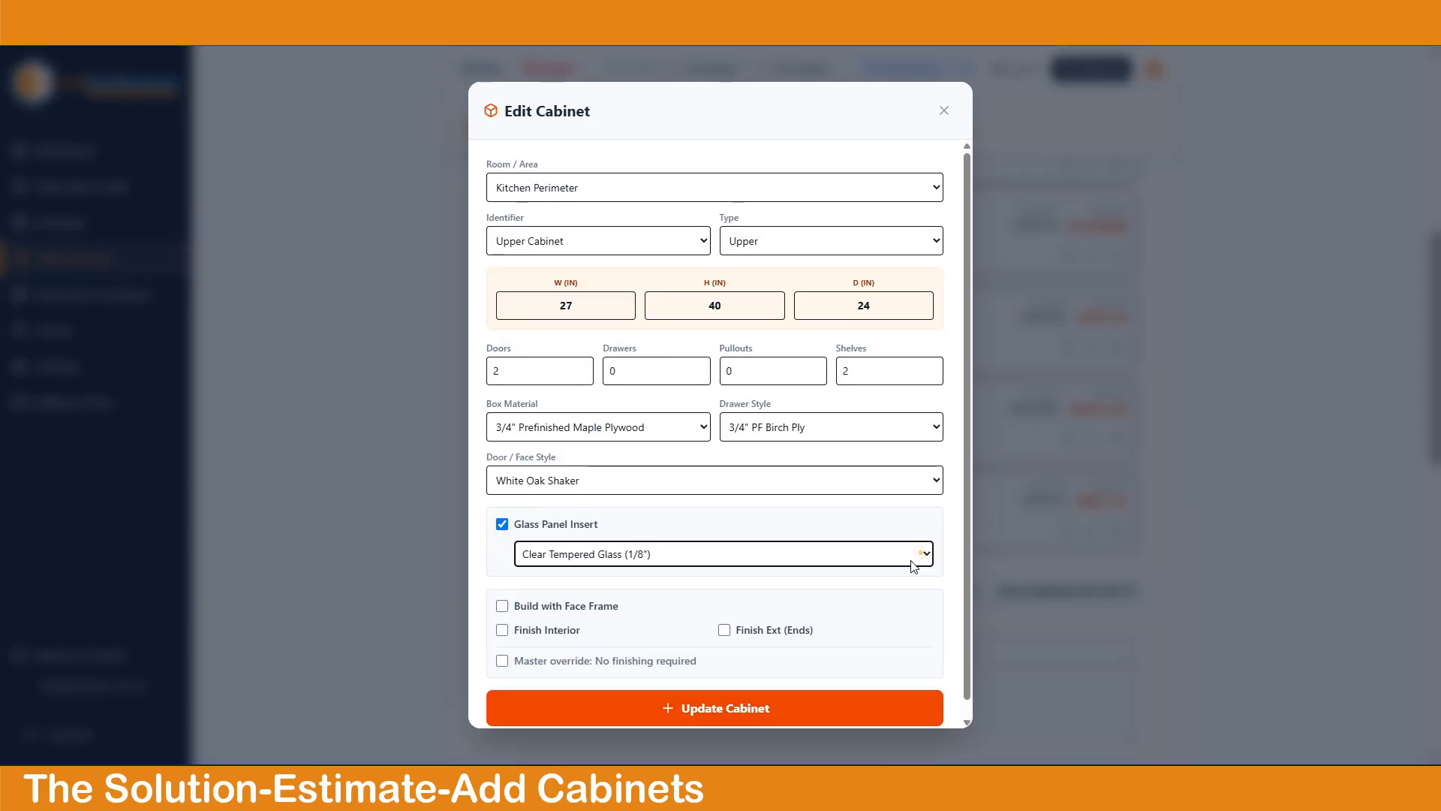
click(629, 708)
drag(826, 492, 601, 496)
click(877, 493)
Start a new cabinet in the Kitchen Island area with identifier Drawer Base and type Base.
scroll(456, 488, up, 1)
scroll(460, 493, up, 1)
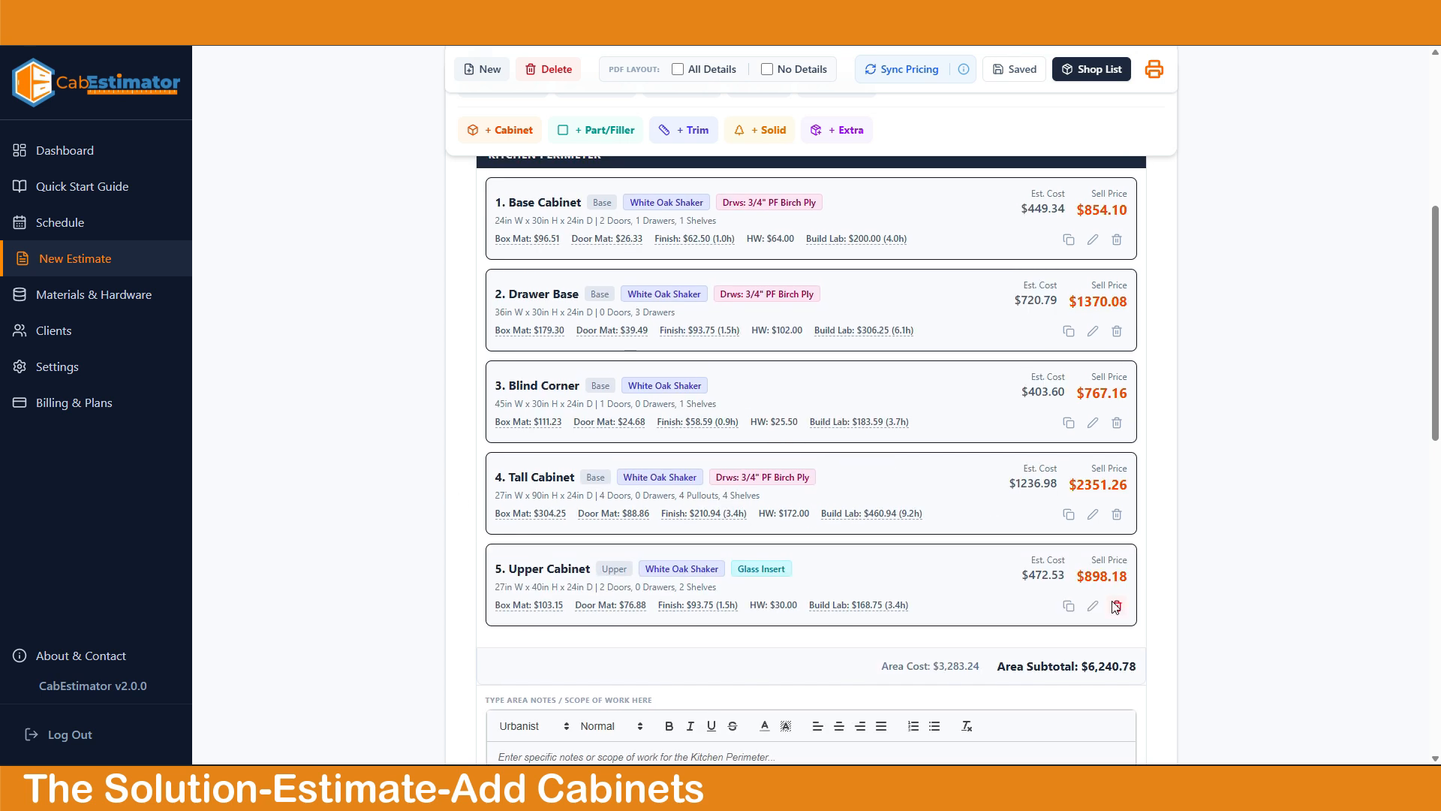
scroll(653, 381, up, 3)
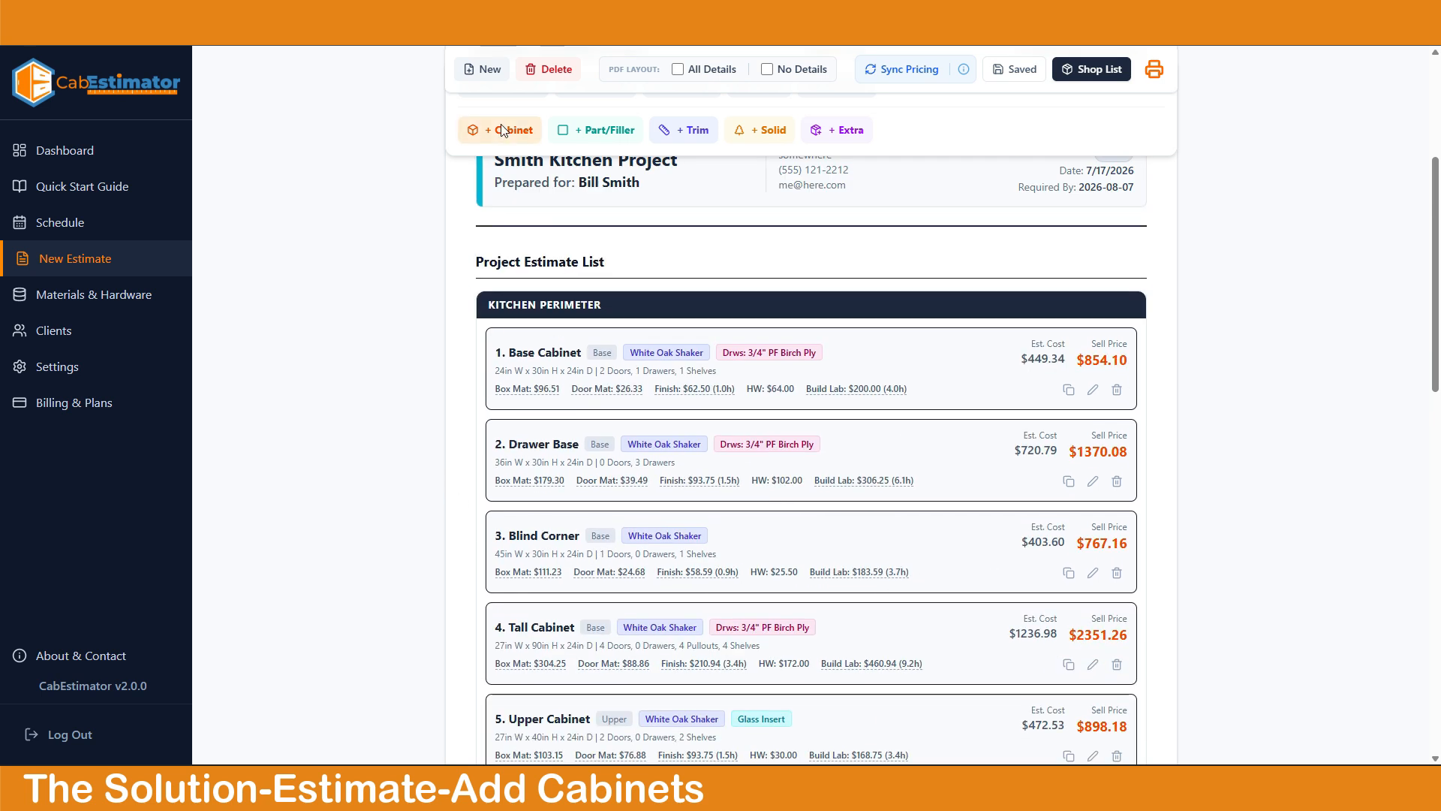
click(502, 132)
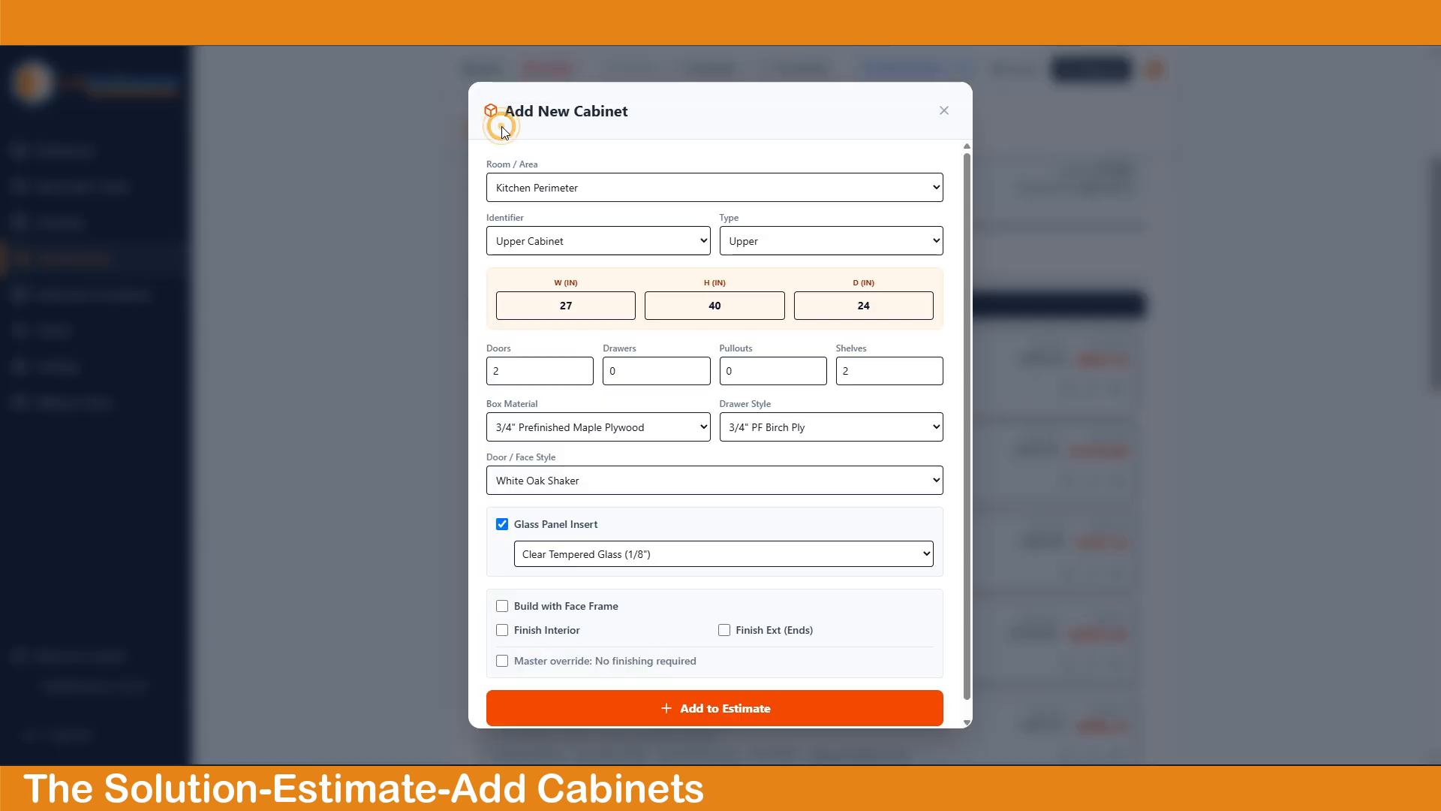
click(626, 189)
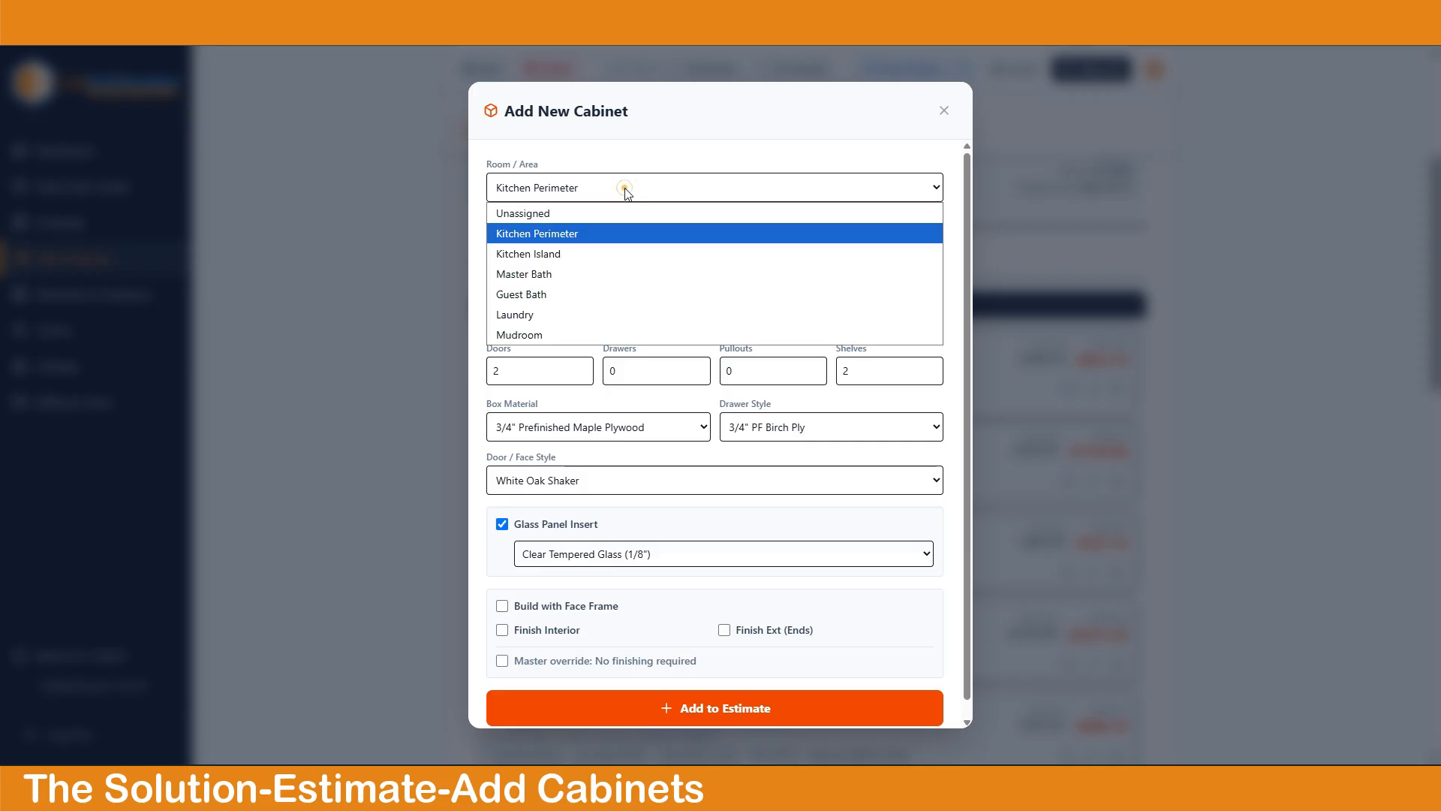
click(556, 255)
click(608, 241)
click(523, 367)
click(781, 241)
click(765, 268)
Set the new drawer base to 36 in wide and 30 in high.
double_click(738, 306)
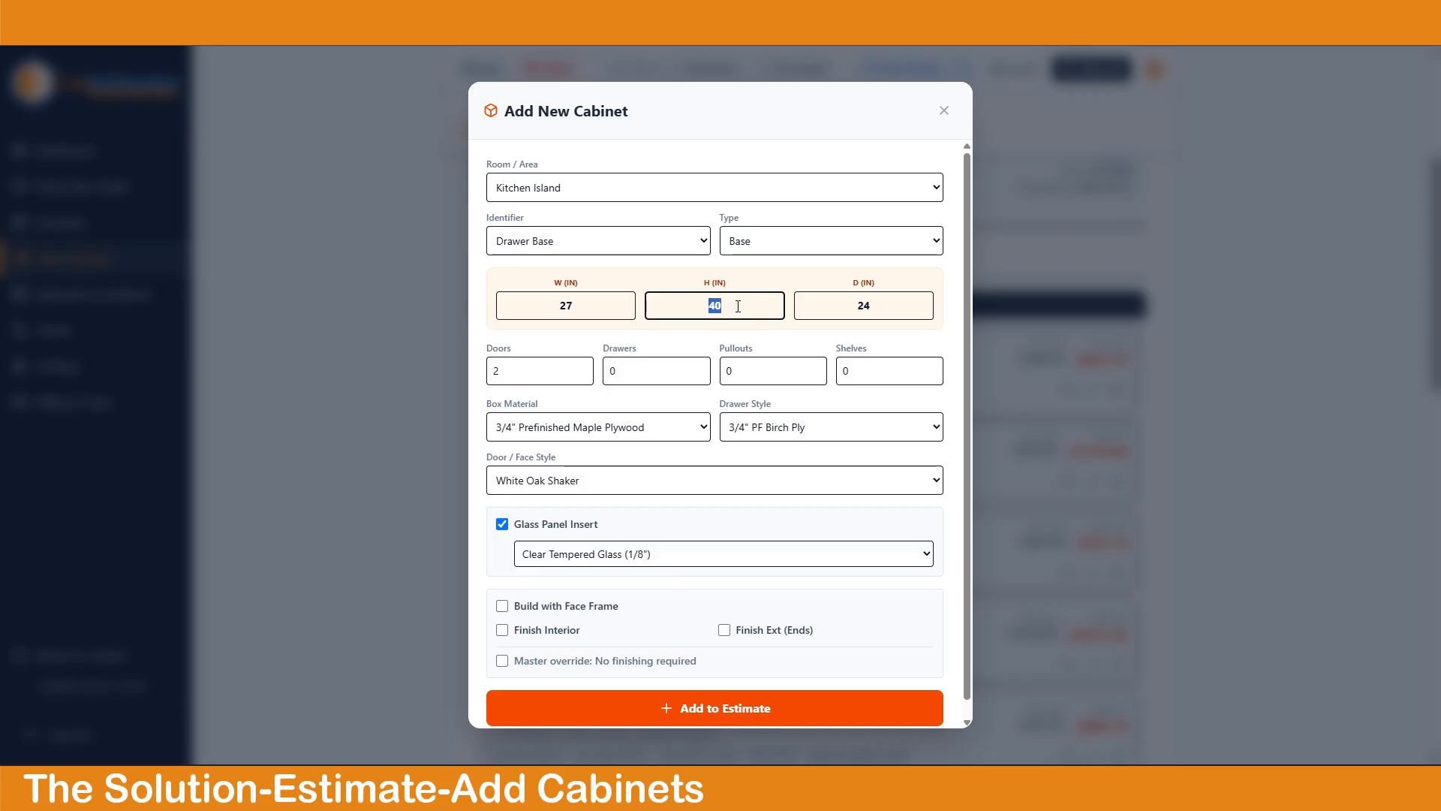
double_click(581, 311)
double_click(722, 304)
text(30)
double_click(569, 303)
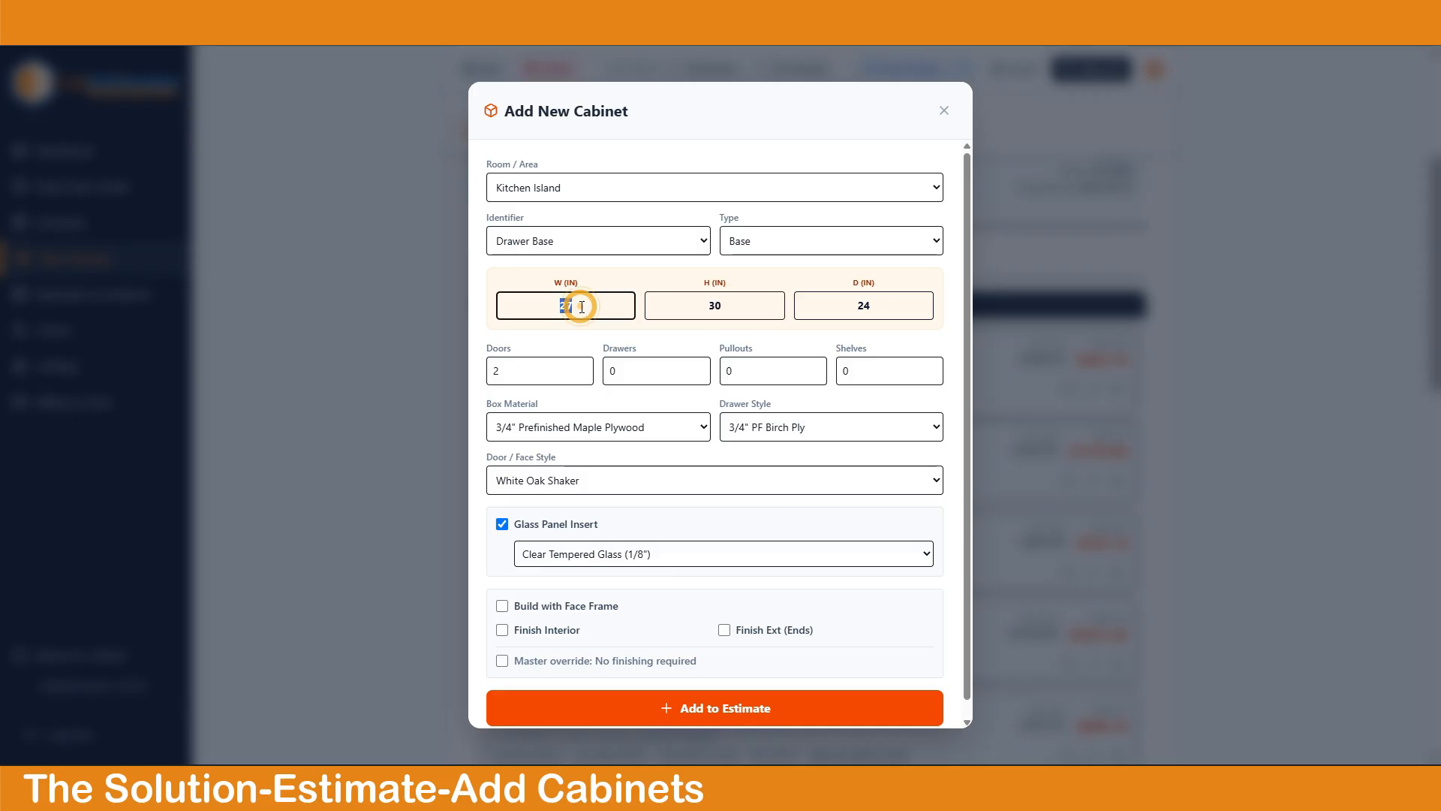
text(36)
Give the drawer base 4 drawers, 0 doors and no glass panel insert, and add it to the estimate.
click(698, 367)
click(698, 367)
click(698, 367)
click(698, 367)
click(582, 376)
click(582, 375)
click(502, 524)
click(627, 685)
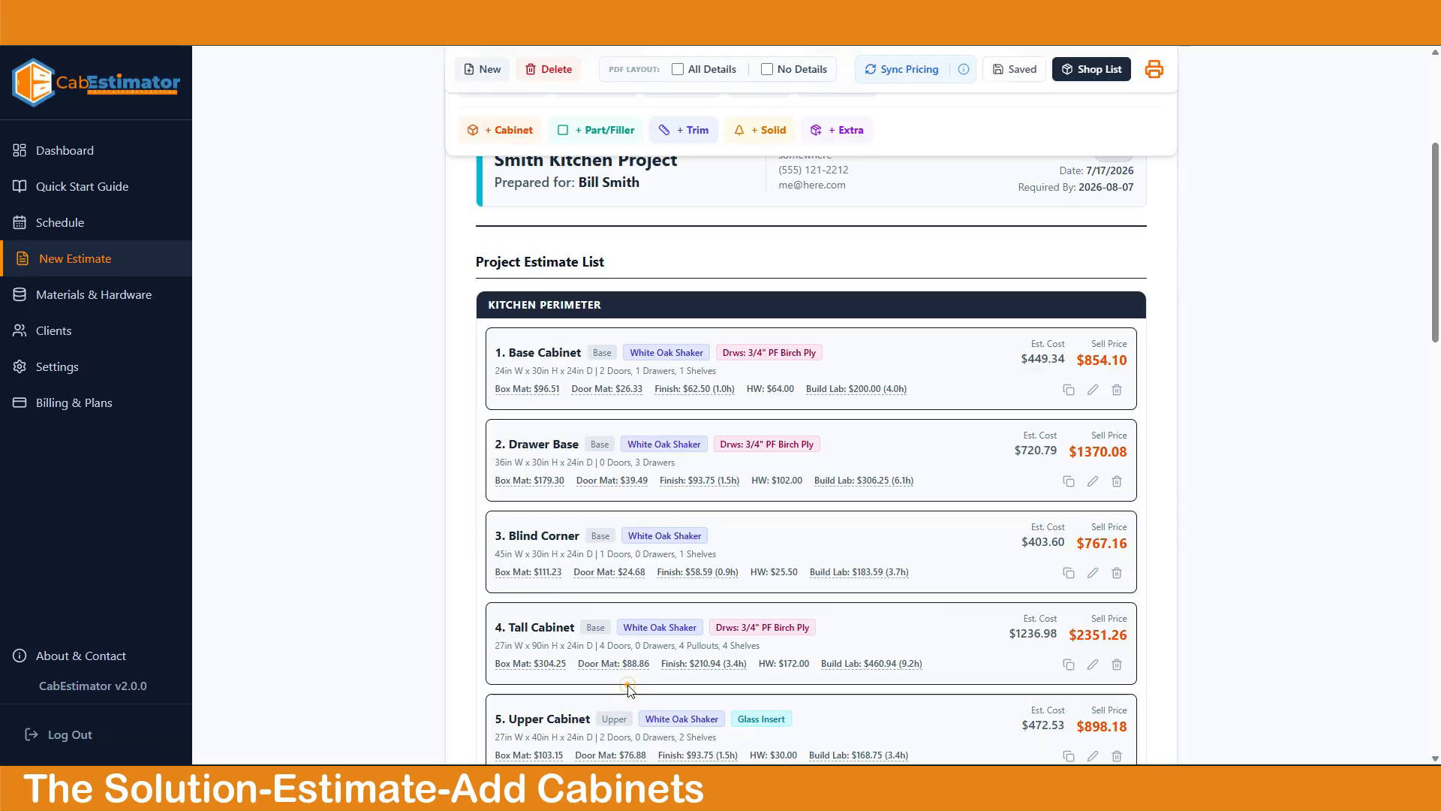
Review the area subtotals of the Kitchen Island and the Kitchen Perimeter.
scroll(676, 345, down, 5)
scroll(689, 373, down, 5)
drag(588, 289, 480, 298)
drag(1001, 434, 1141, 436)
scroll(1255, 389, up, 5)
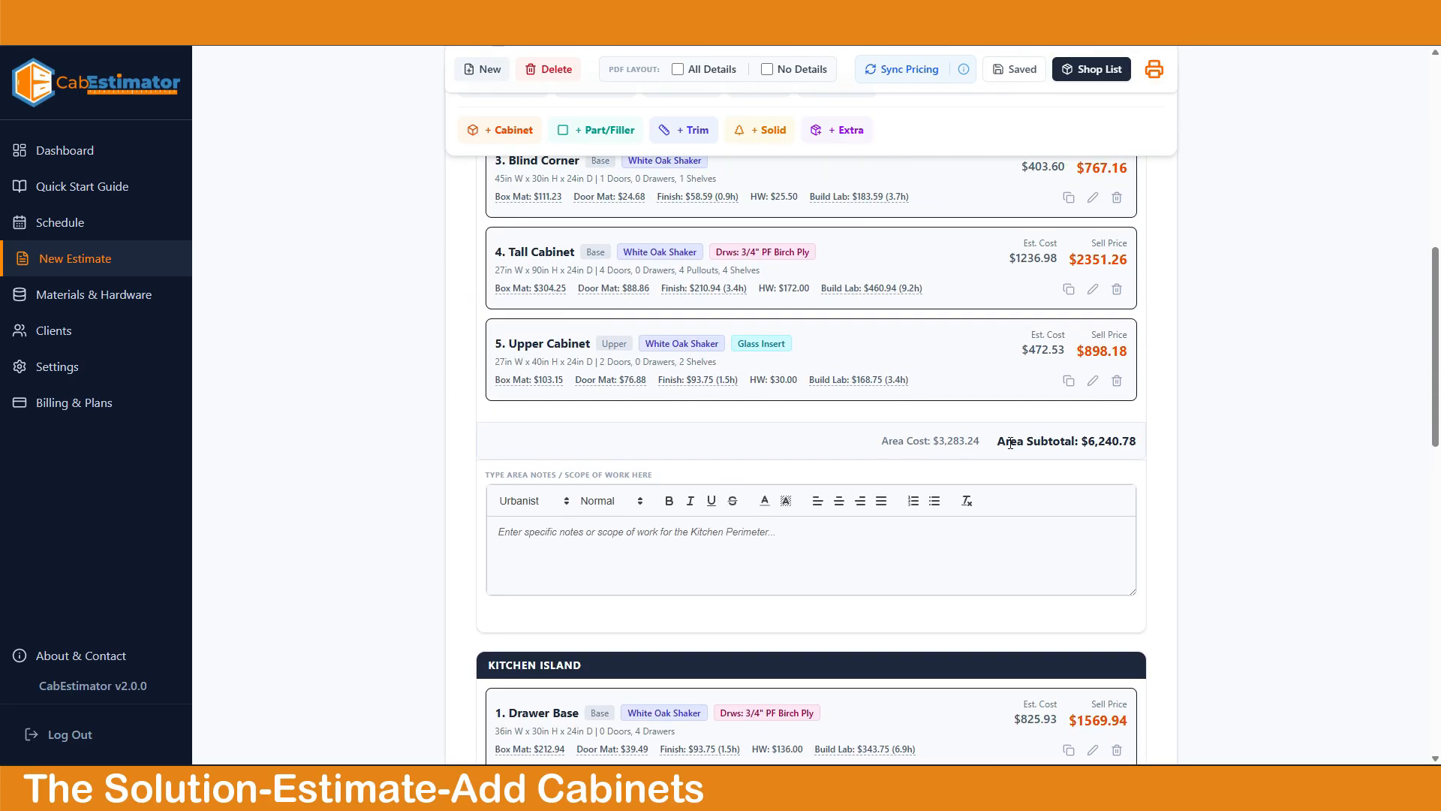
drag(1000, 443, 1135, 442)
click(1233, 413)
scroll(1240, 411, up, 2)
Duplicate the Kitchen Island's Drawer Base and change the copy's identifier to Sink Base.
scroll(1238, 409, down, 7)
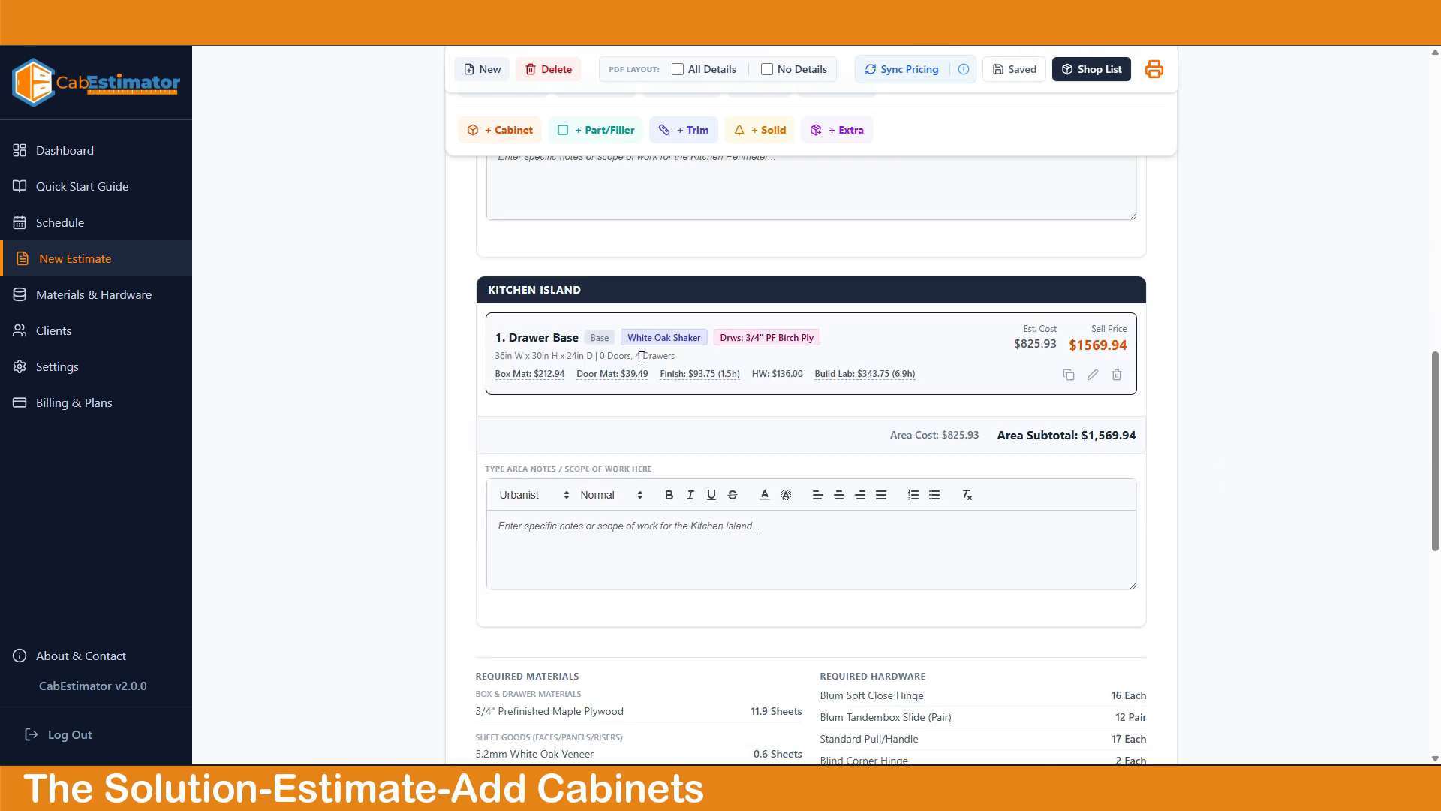
click(1068, 374)
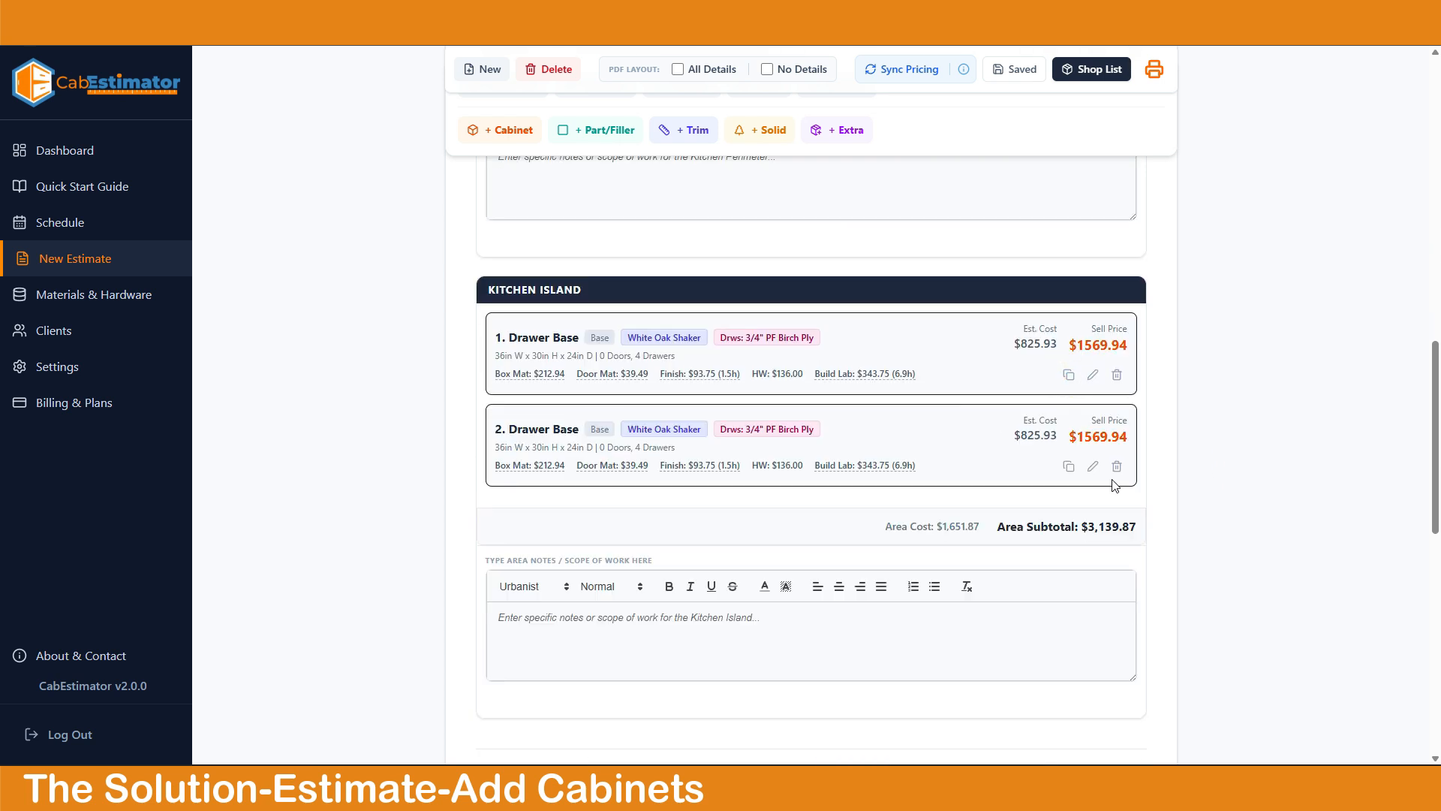
click(1092, 467)
click(574, 254)
click(572, 312)
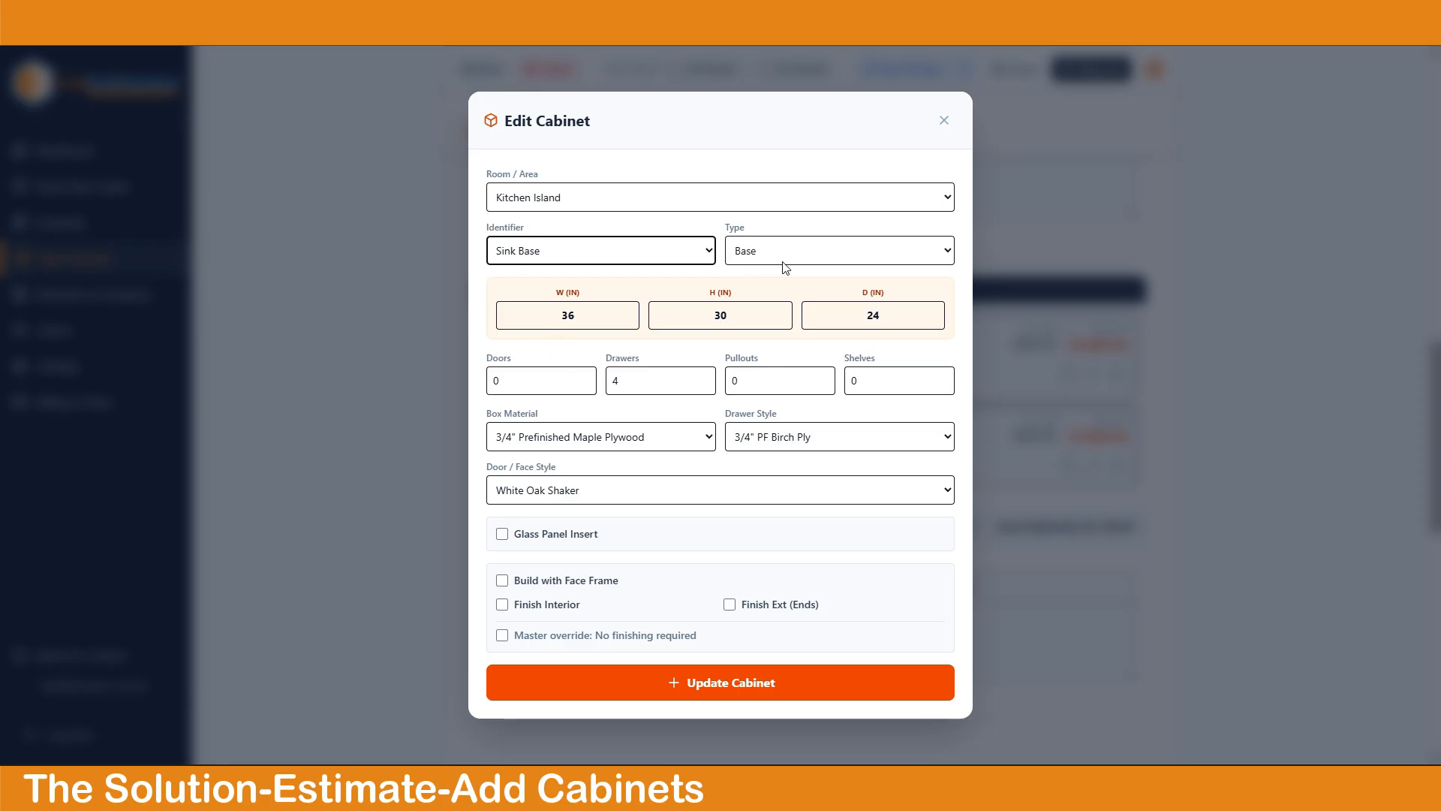
Set the sink base to 0 drawers, 2 doors and 1 pullout, and update it.
click(705, 385)
click(705, 385)
click(705, 385)
click(705, 385)
click(584, 376)
click(584, 376)
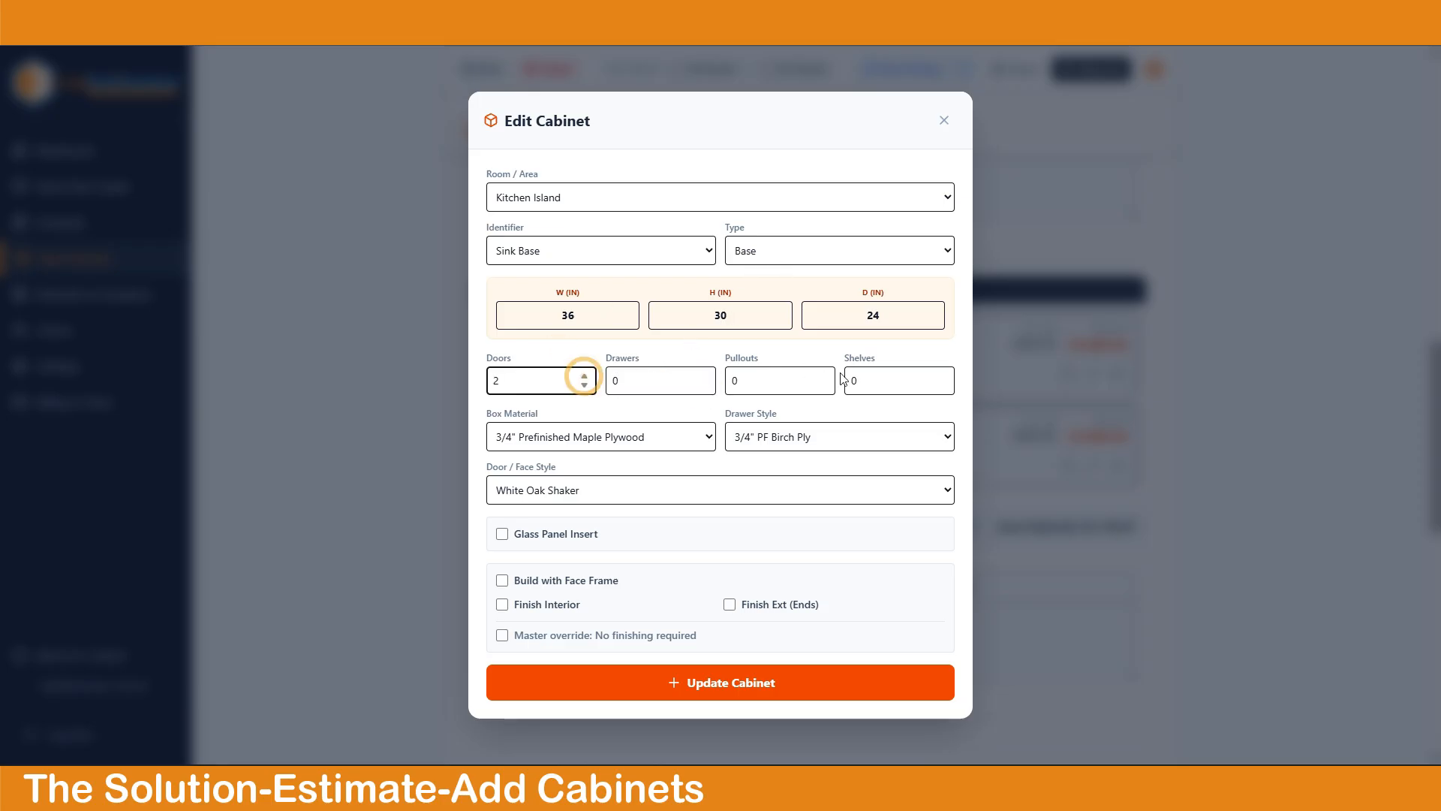
click(823, 376)
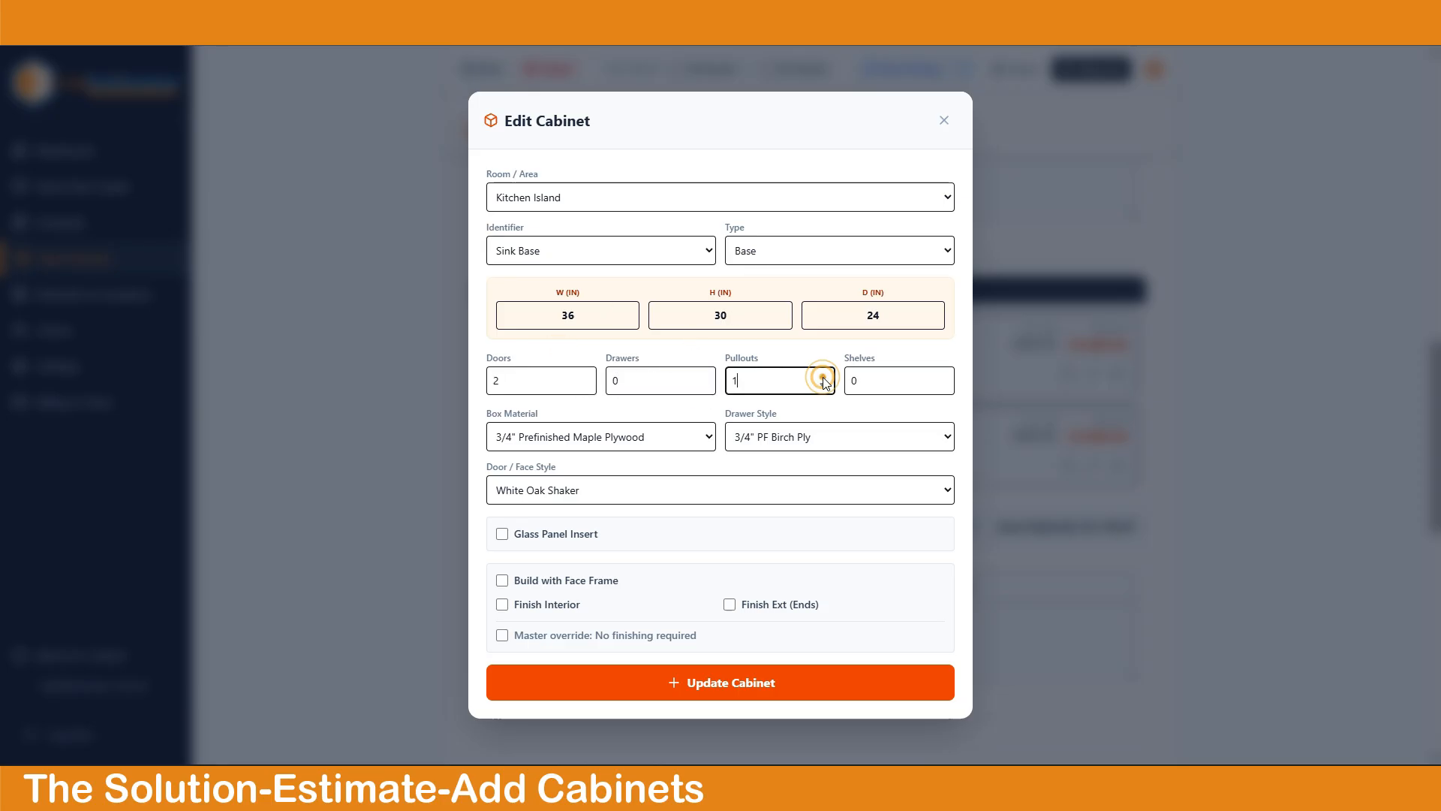
click(629, 677)
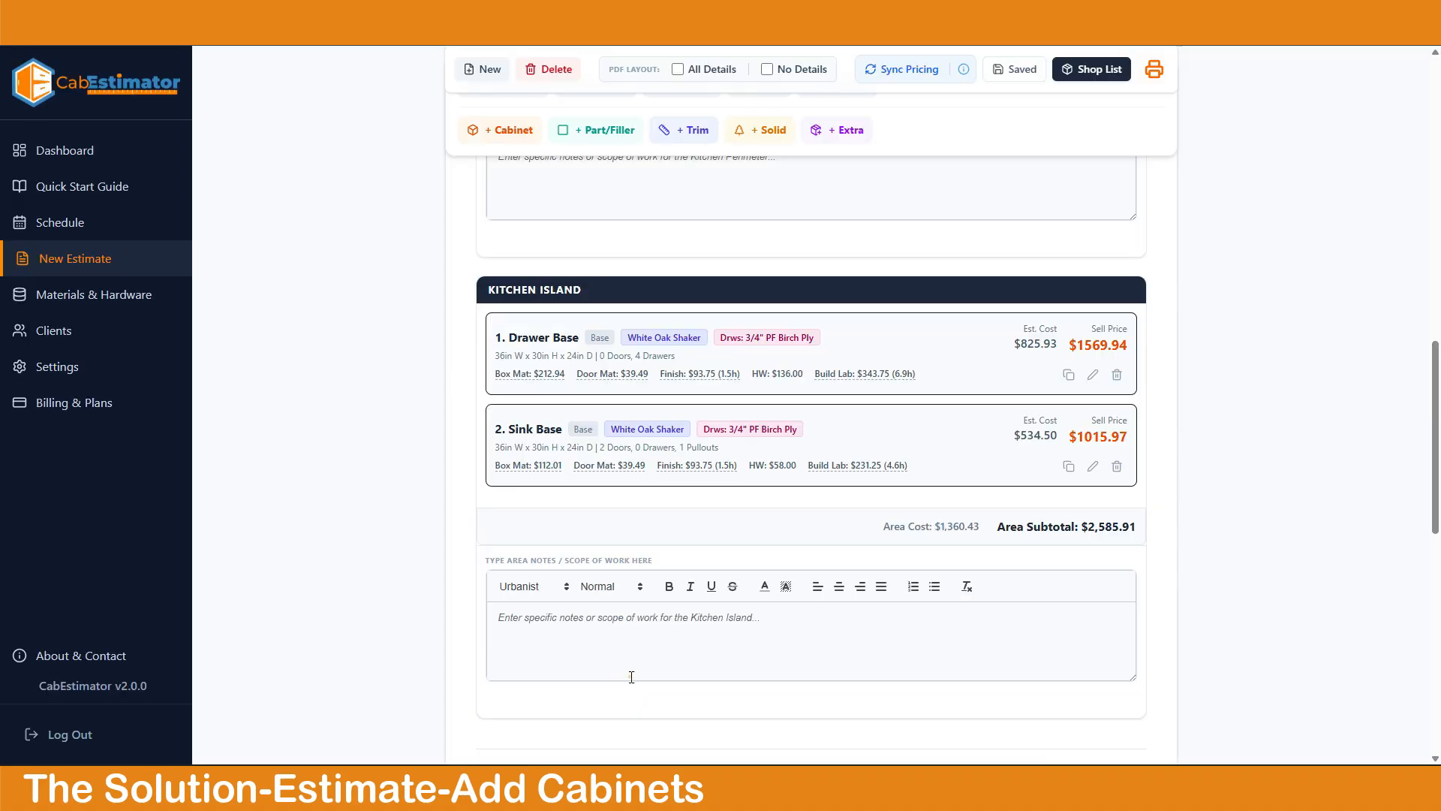
Duplicate the Sink Base and change the copy's identifier to Base Cabinet.
click(1068, 466)
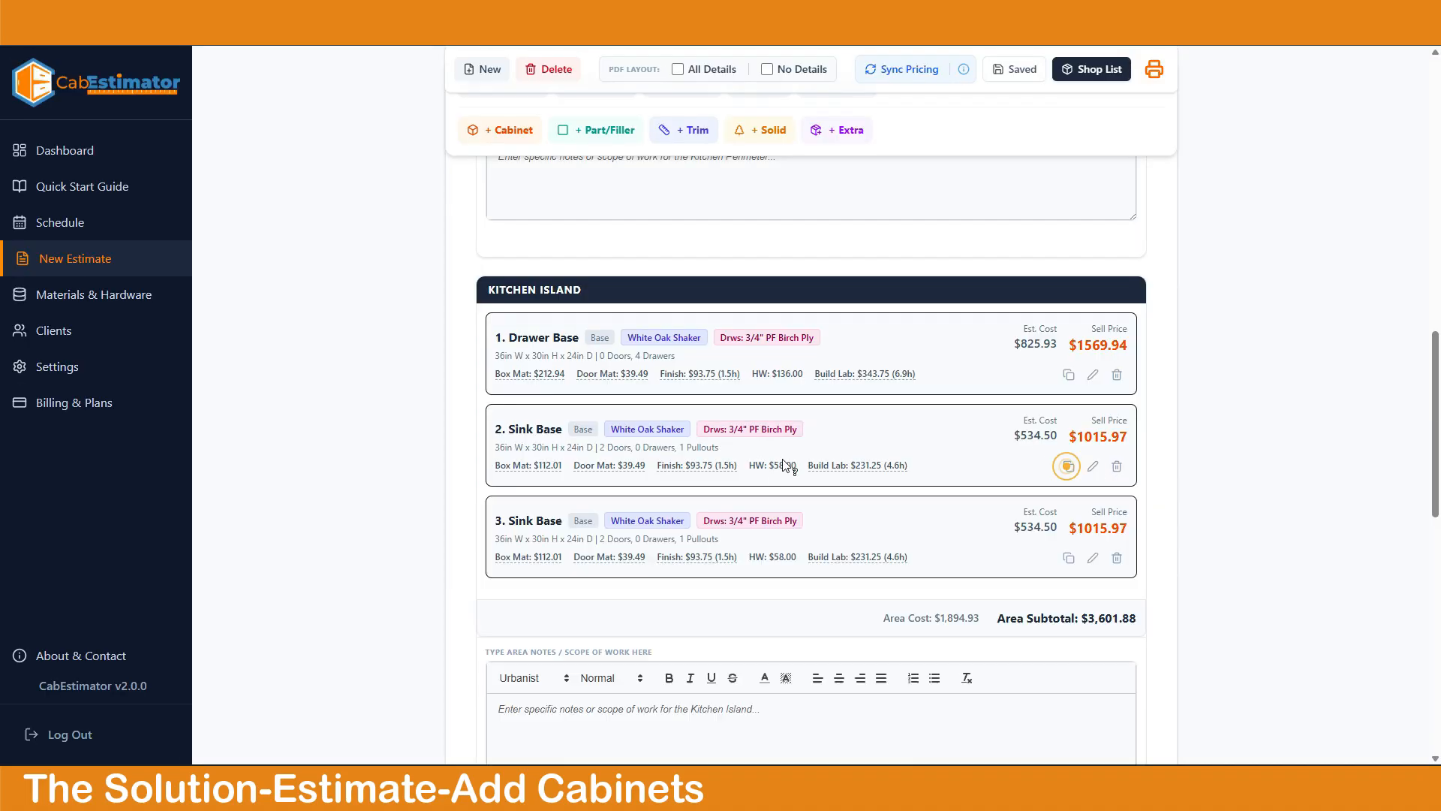
click(1092, 558)
click(593, 258)
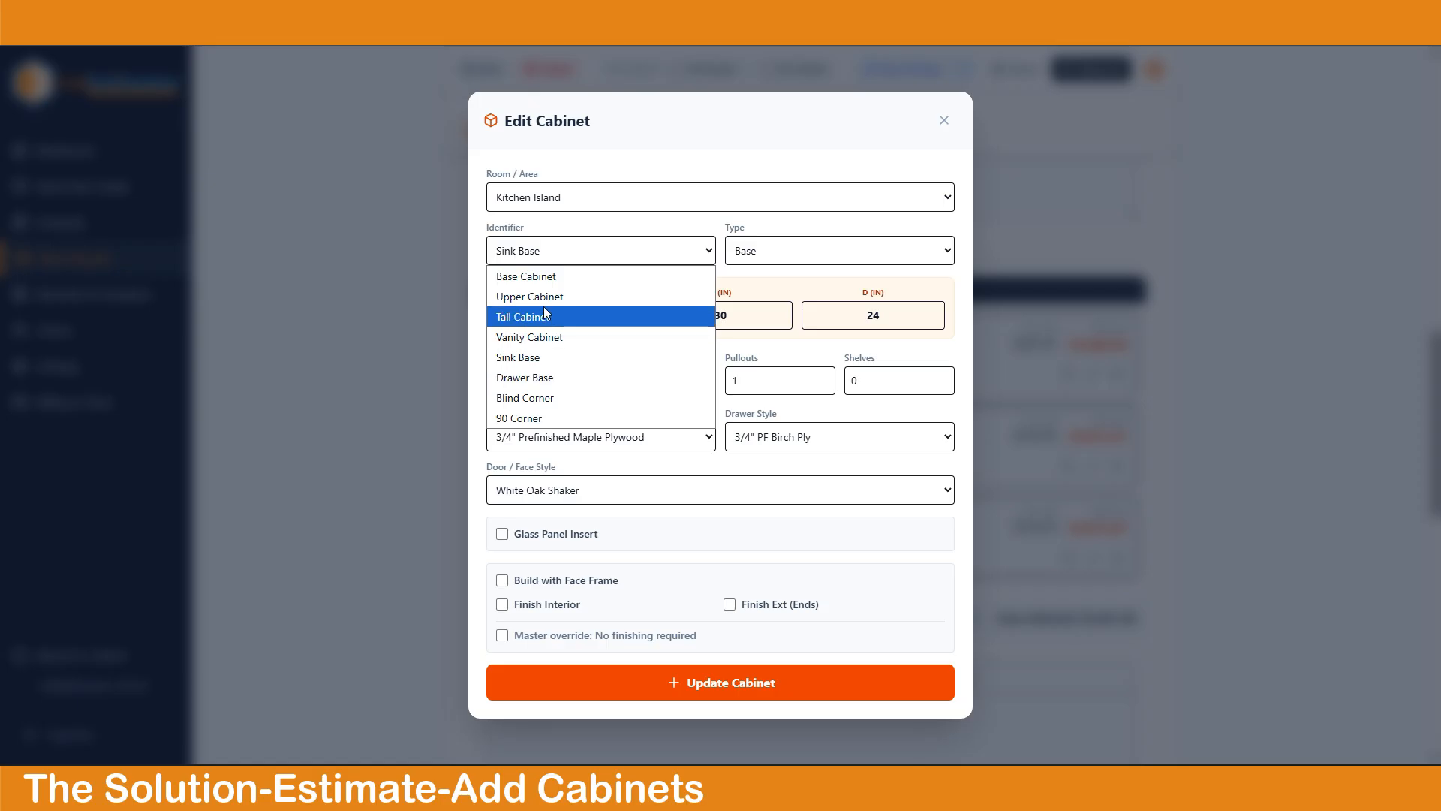
click(539, 274)
Set the island base cabinet to 24 in wide with 1 drawer and 0 pullouts, and update it.
double_click(585, 314)
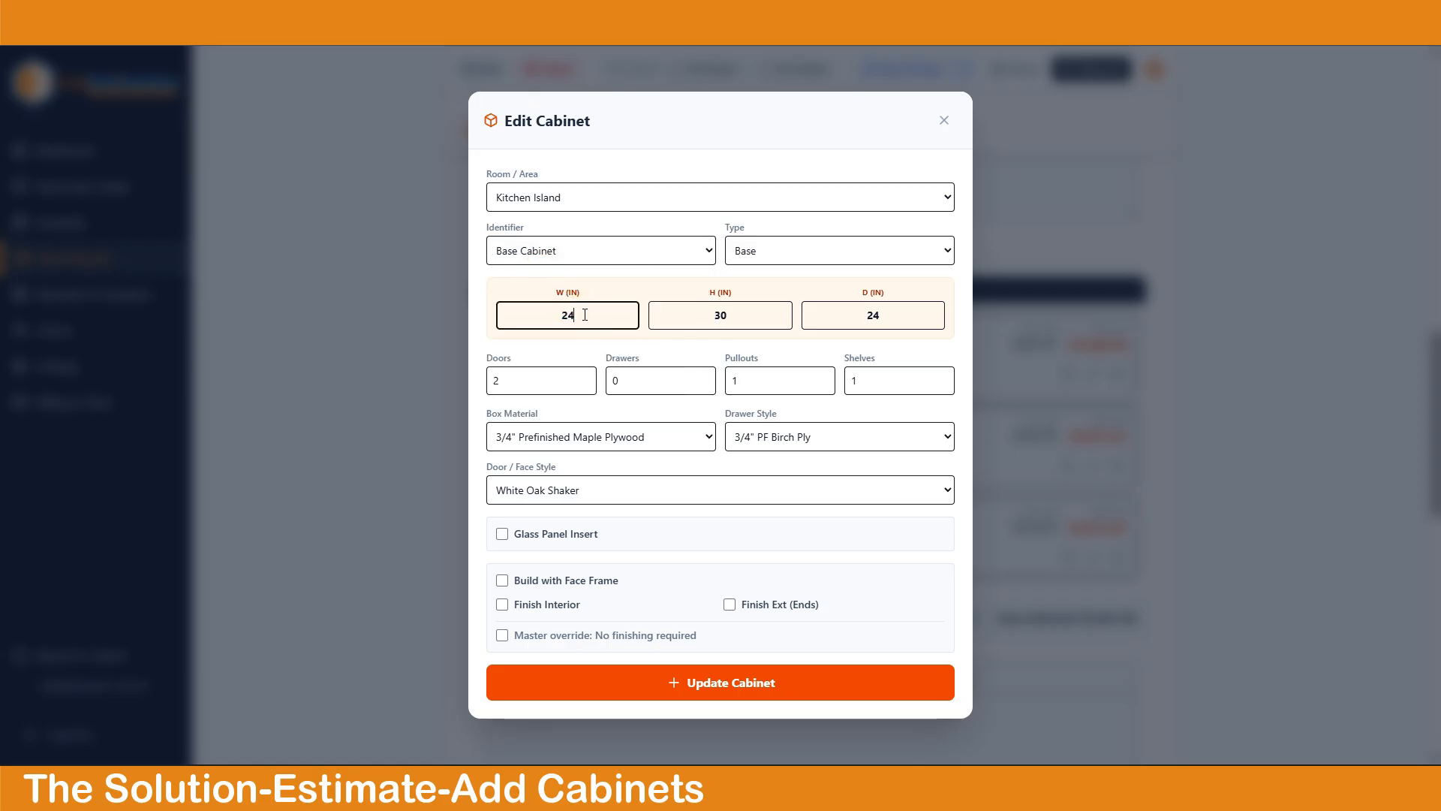
click(703, 377)
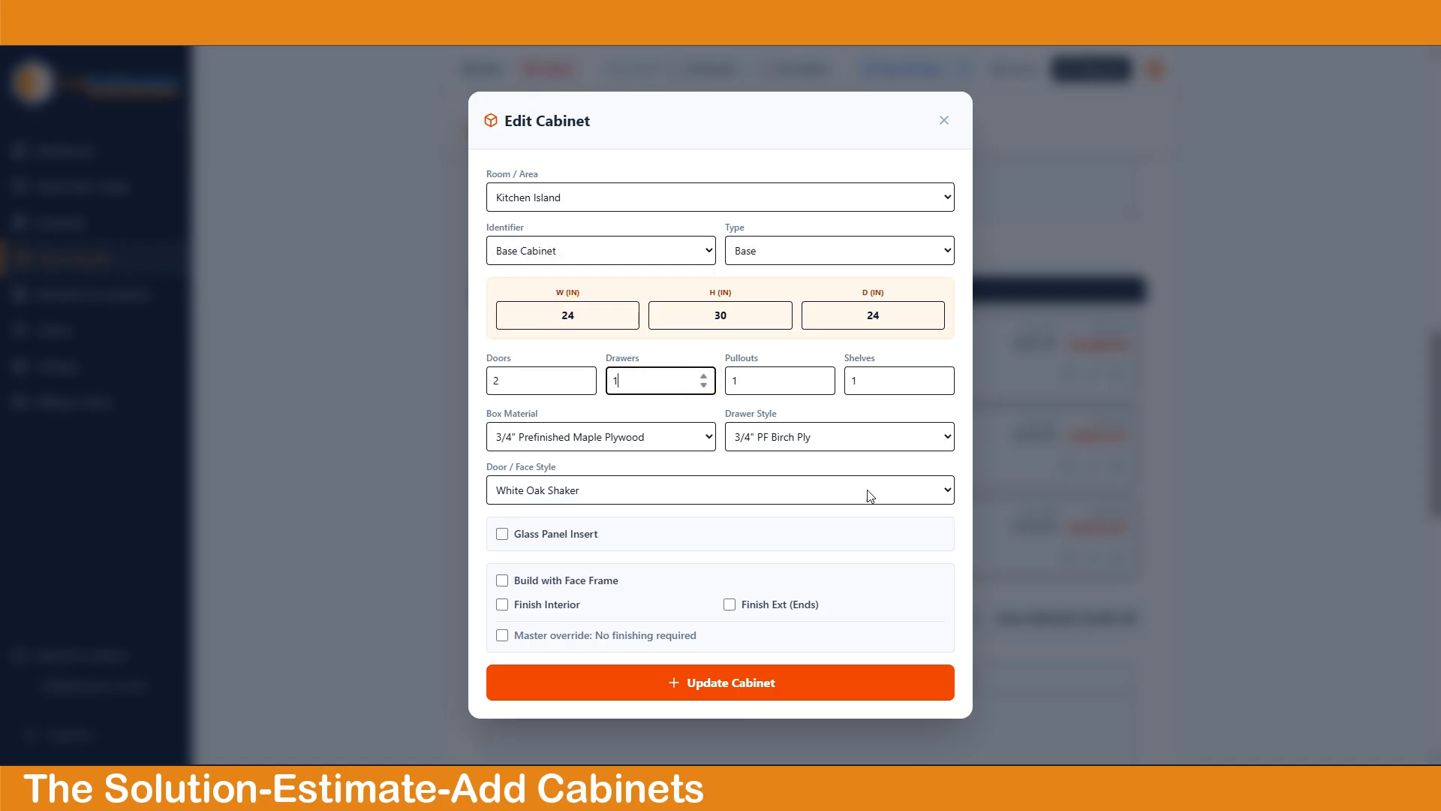
click(824, 385)
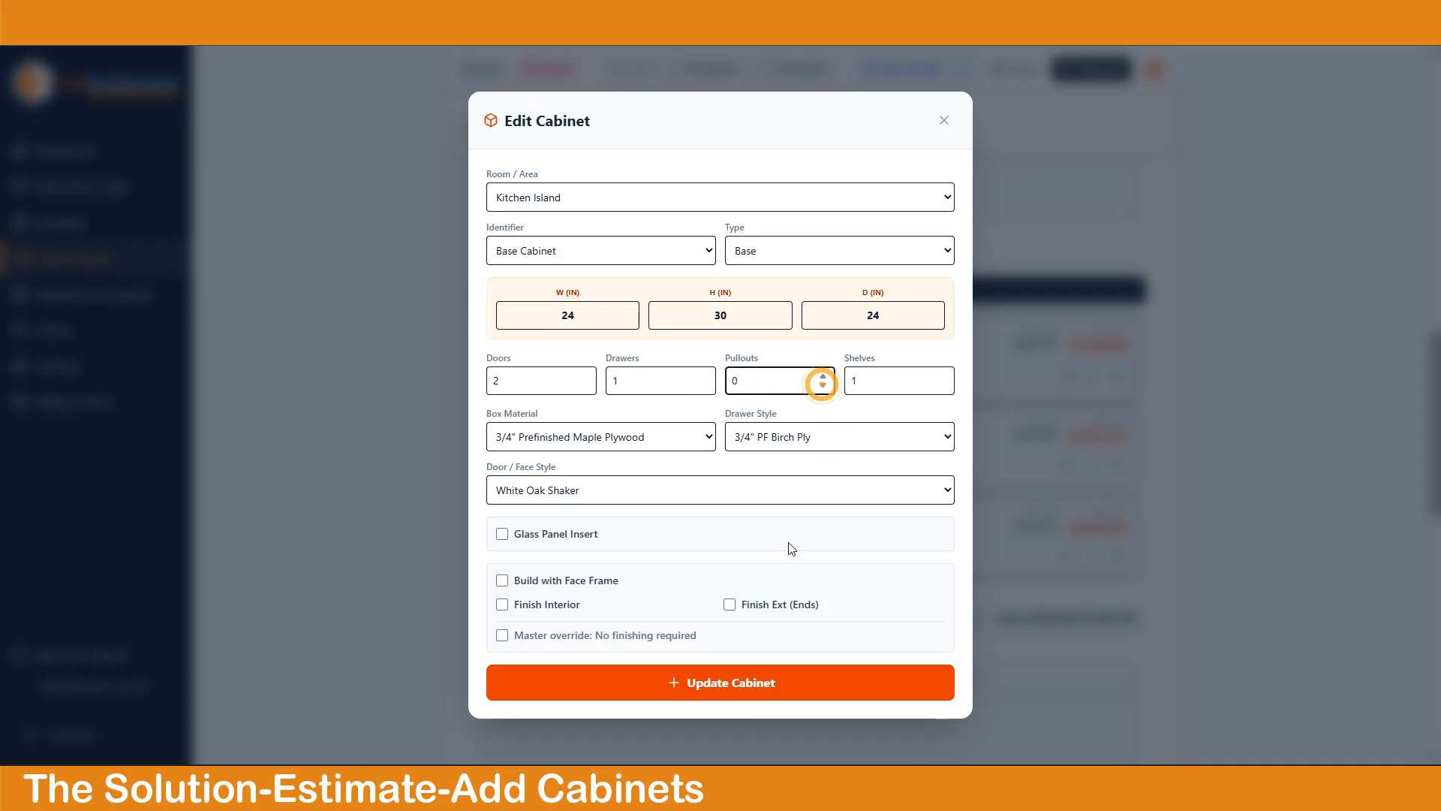
click(652, 683)
scroll(676, 526, down, 3)
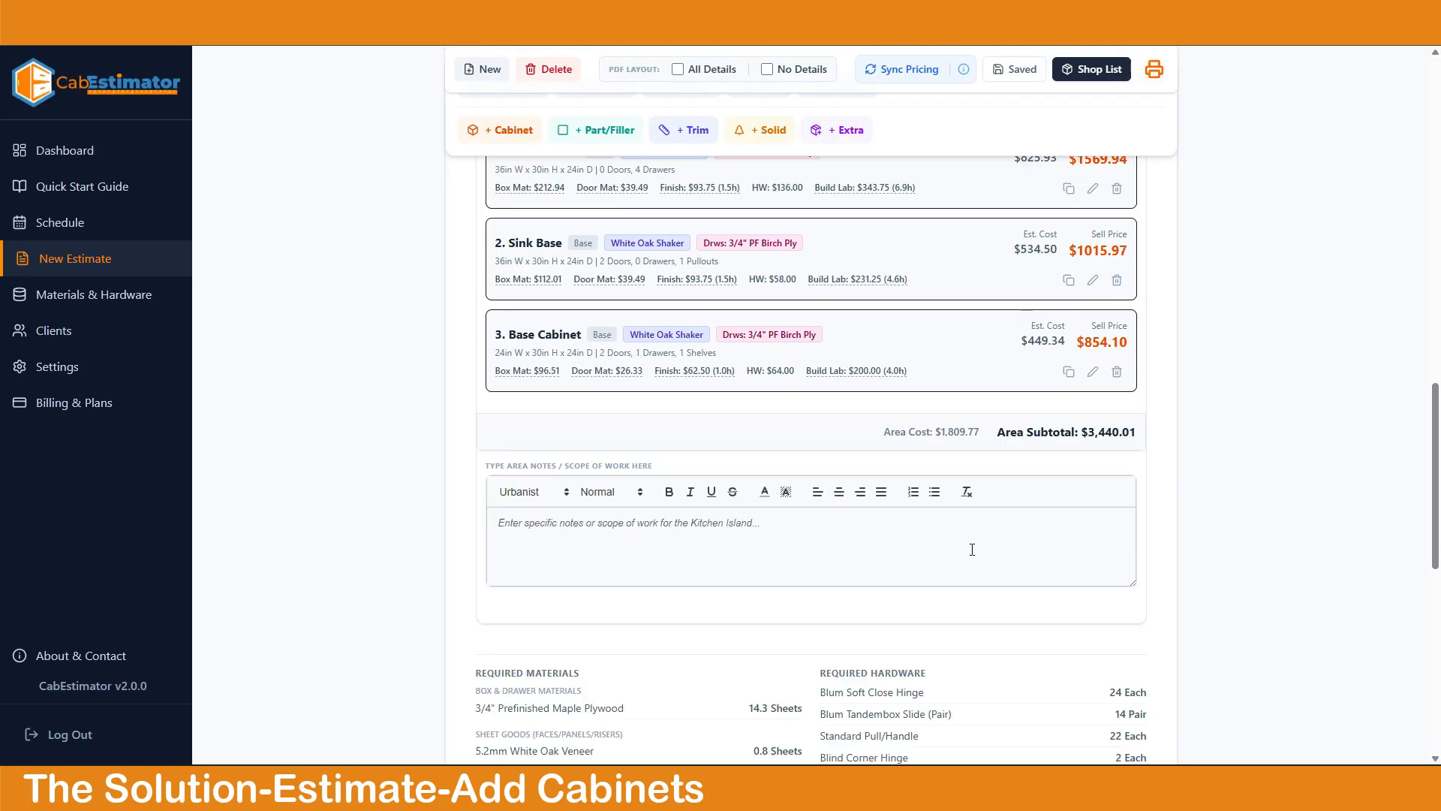
Duplicate the Kitchen Perimeter's Upper Cabinet and update the copy to 36 in wide without a glass panel insert.
scroll(708, 499, up, 3)
scroll(708, 499, up, 5)
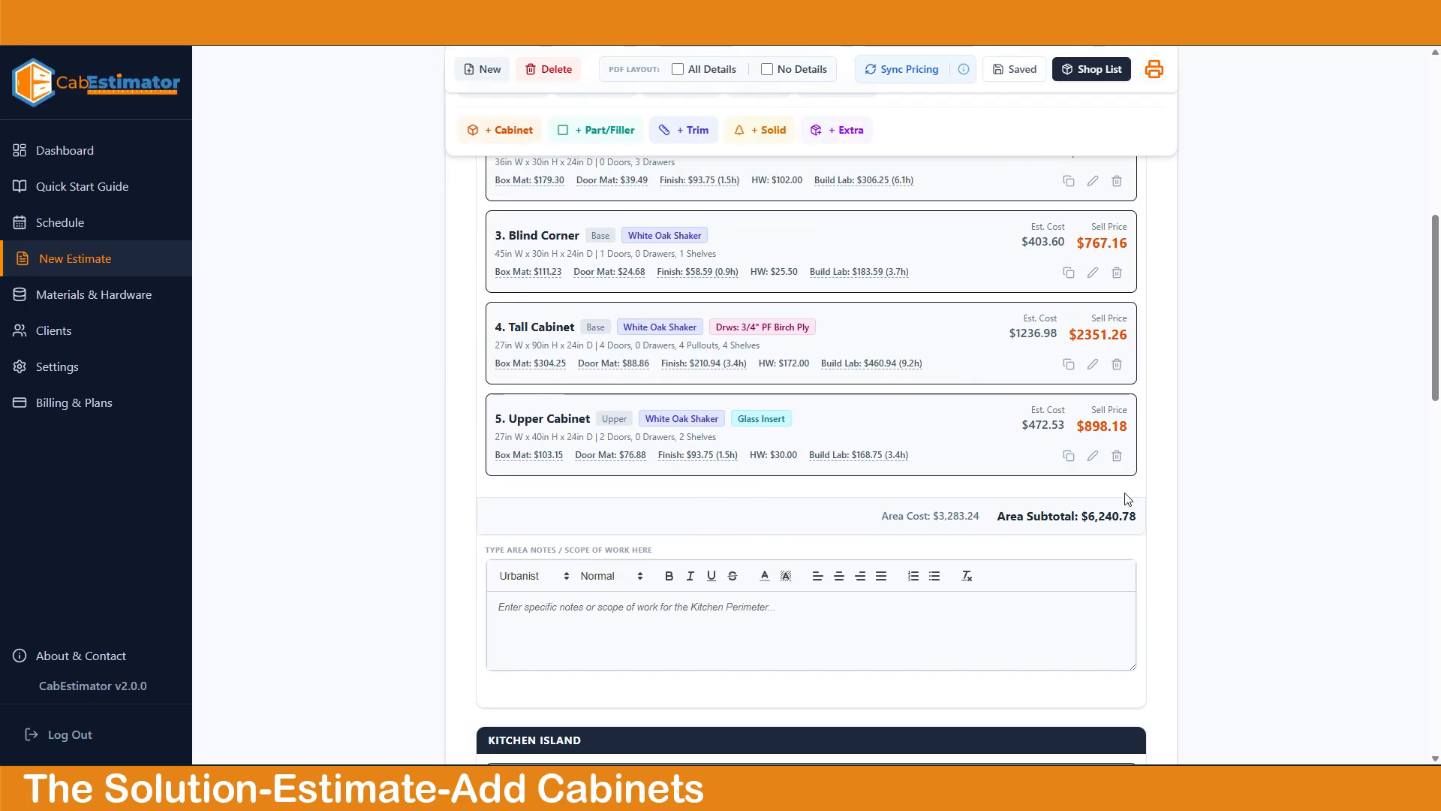
click(1068, 456)
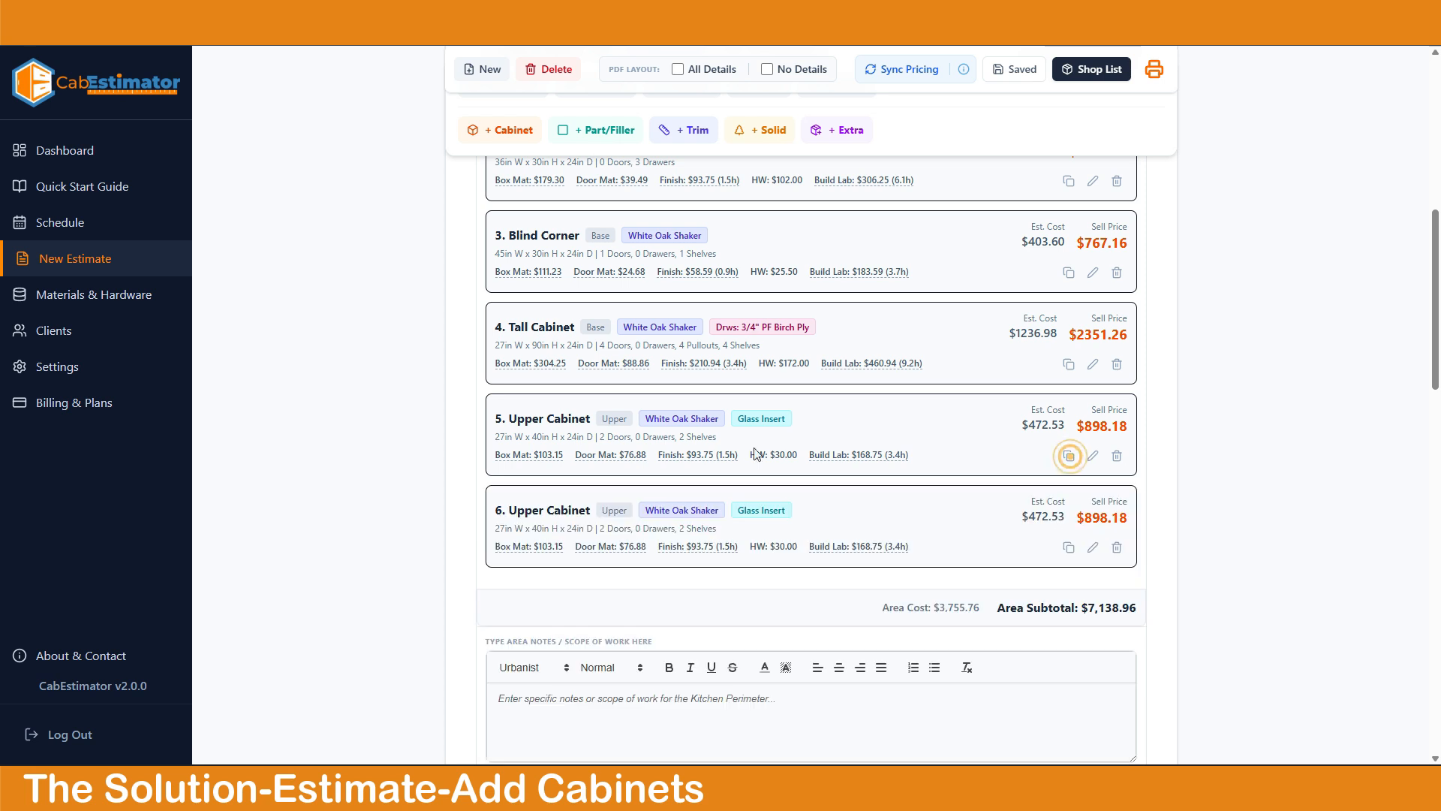
click(1092, 547)
double_click(585, 304)
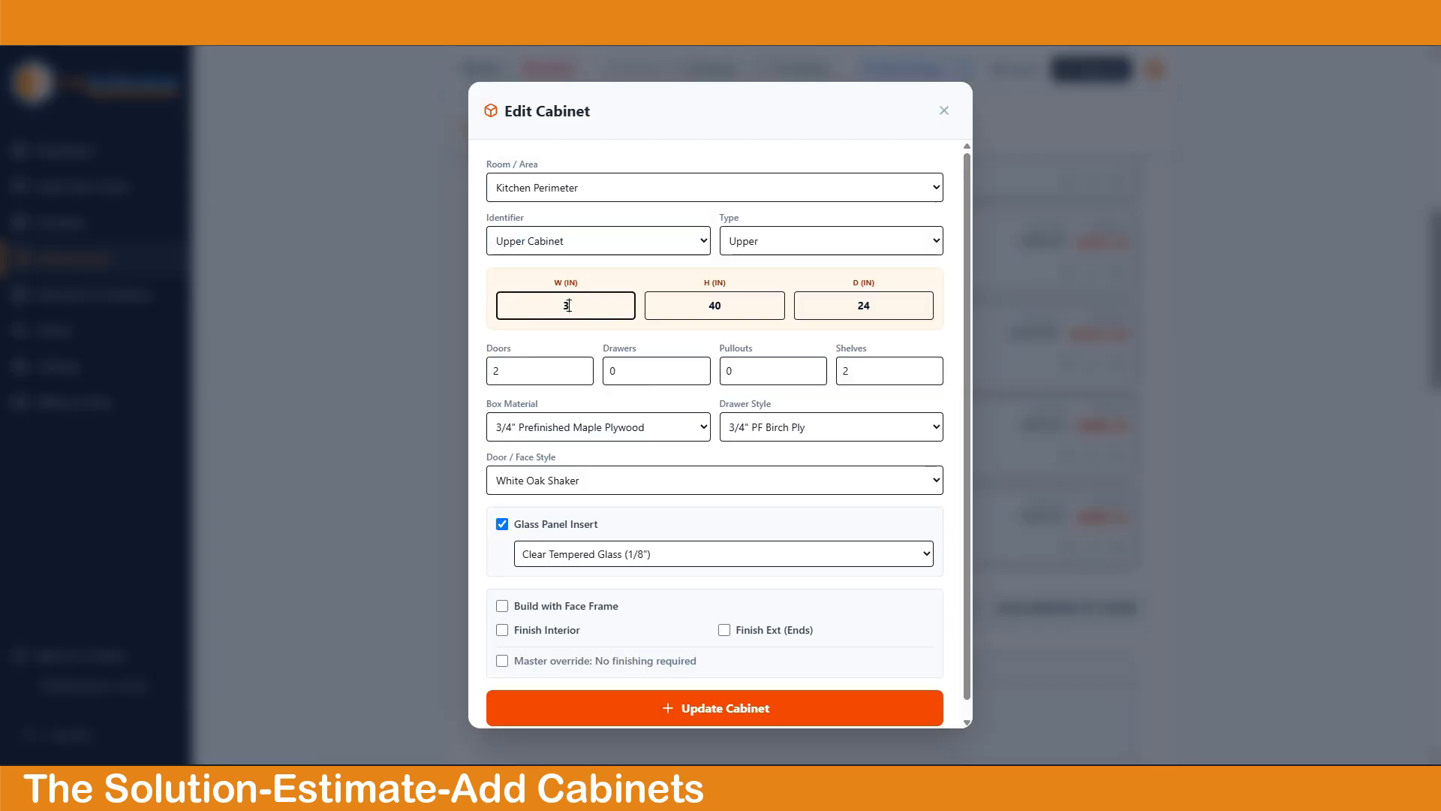
click(503, 524)
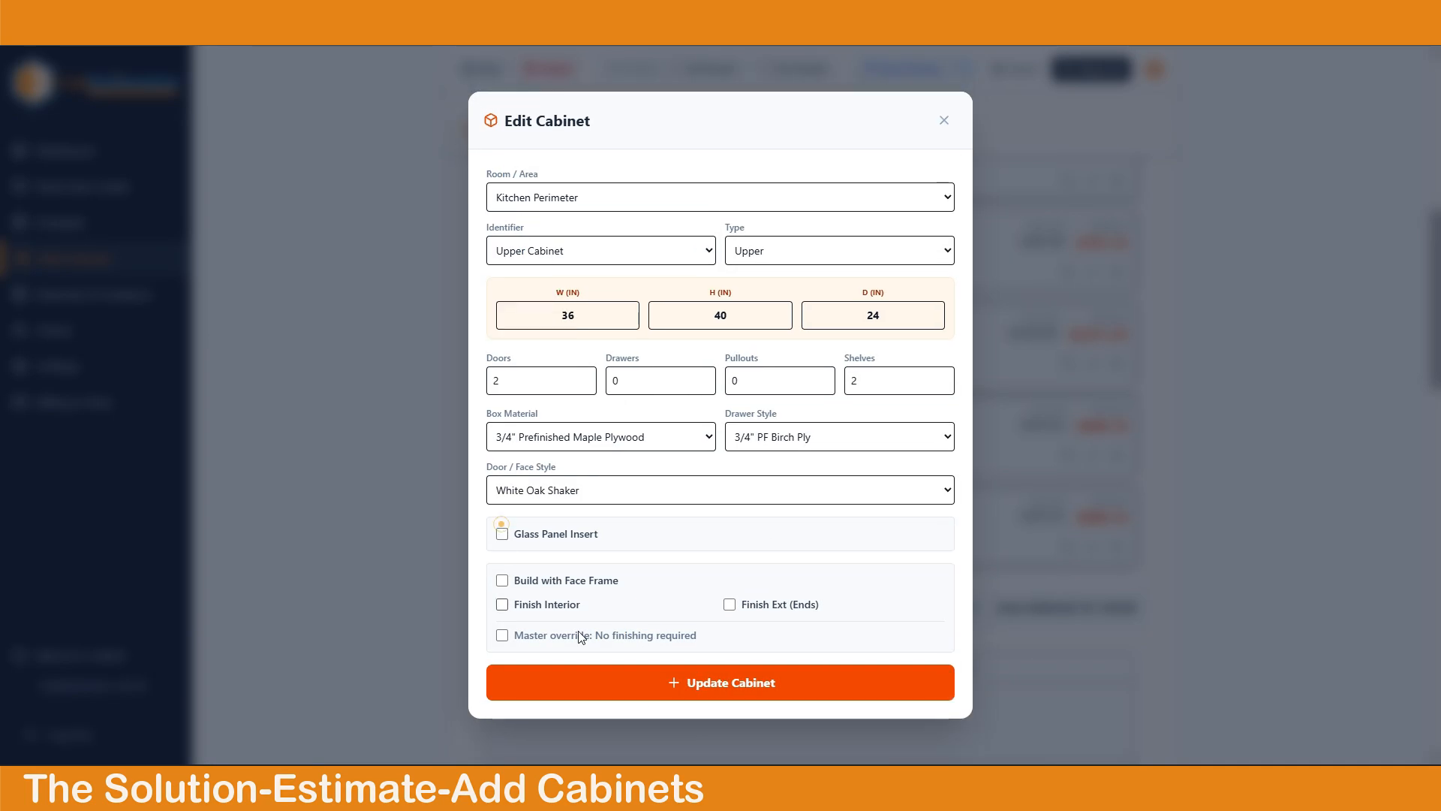
click(652, 682)
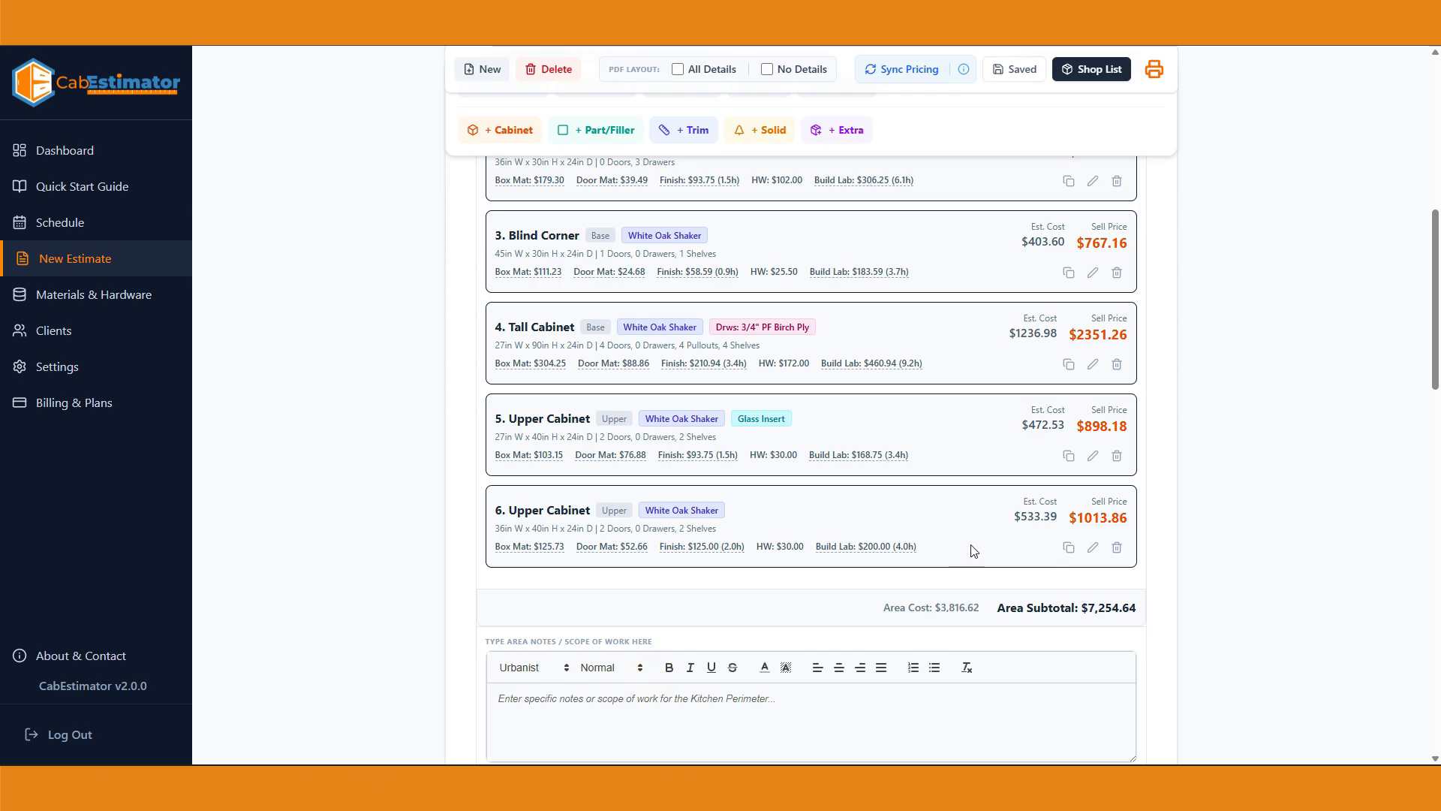
scroll(1009, 550, down, 6)
scroll(1006, 543, up, 9)
scroll(1006, 543, up, 1)
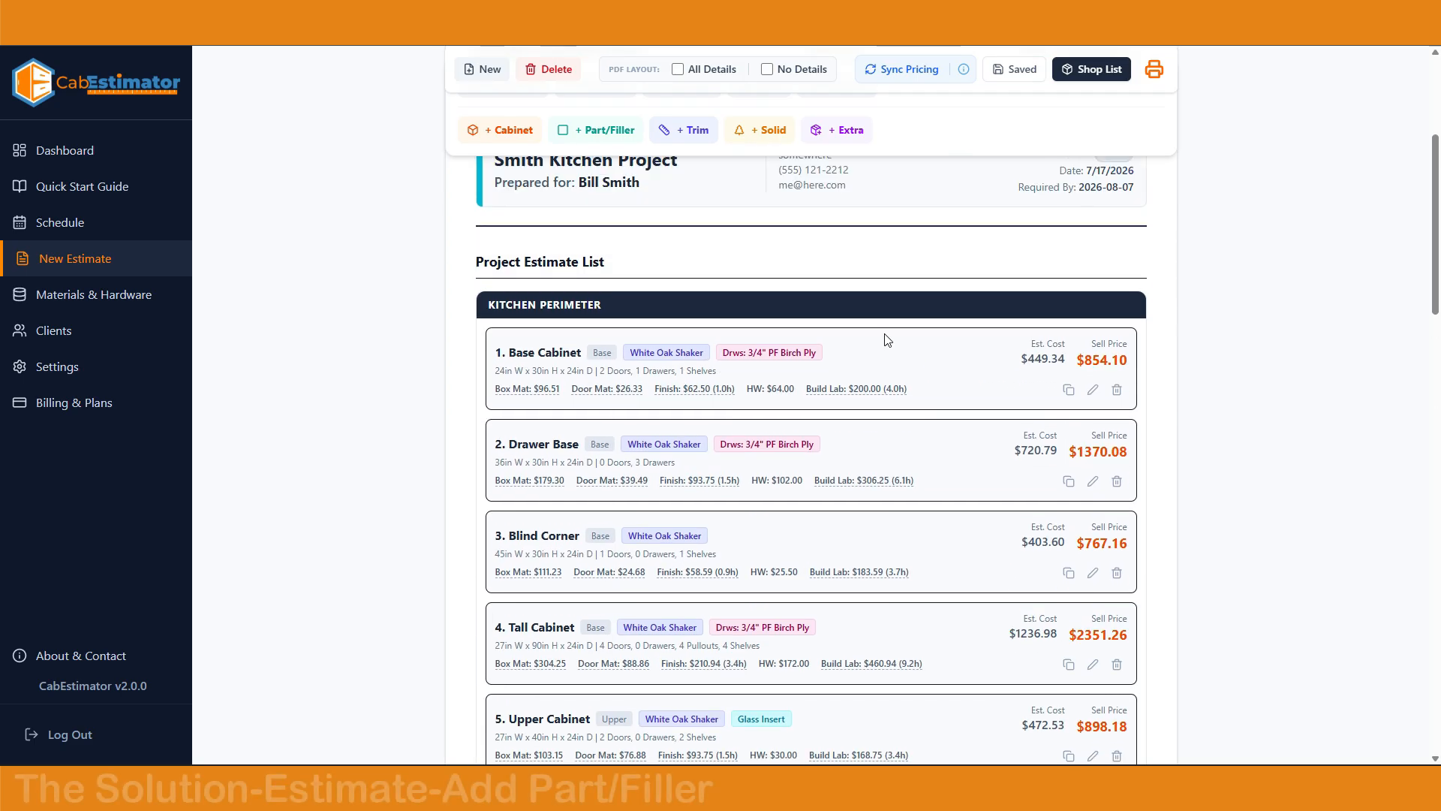
Add a base Gable part to the Kitchen Perimeter, 1.5 × 30 × 24 in, in 3/4" White Oak Veneer.
click(605, 129)
click(710, 363)
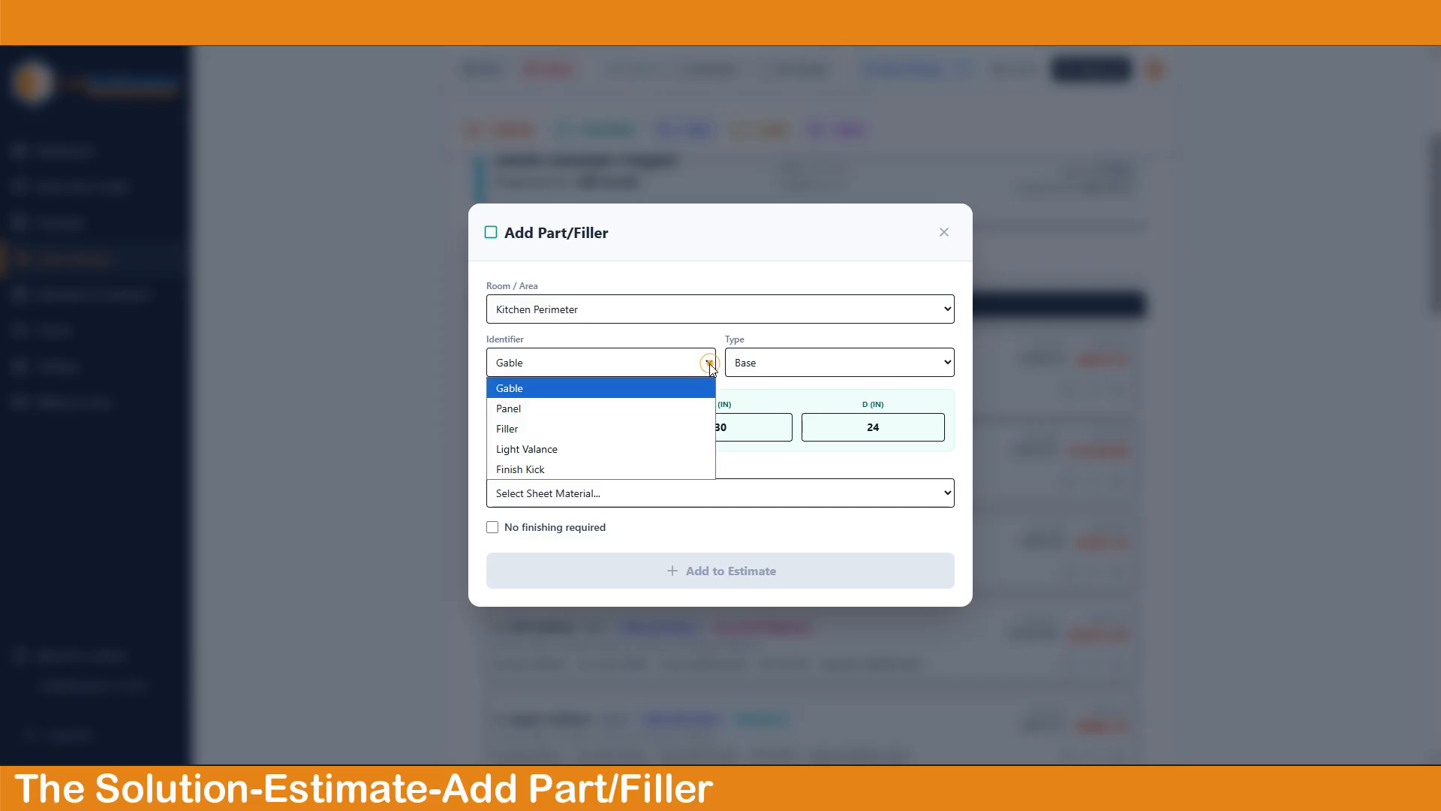
click(710, 364)
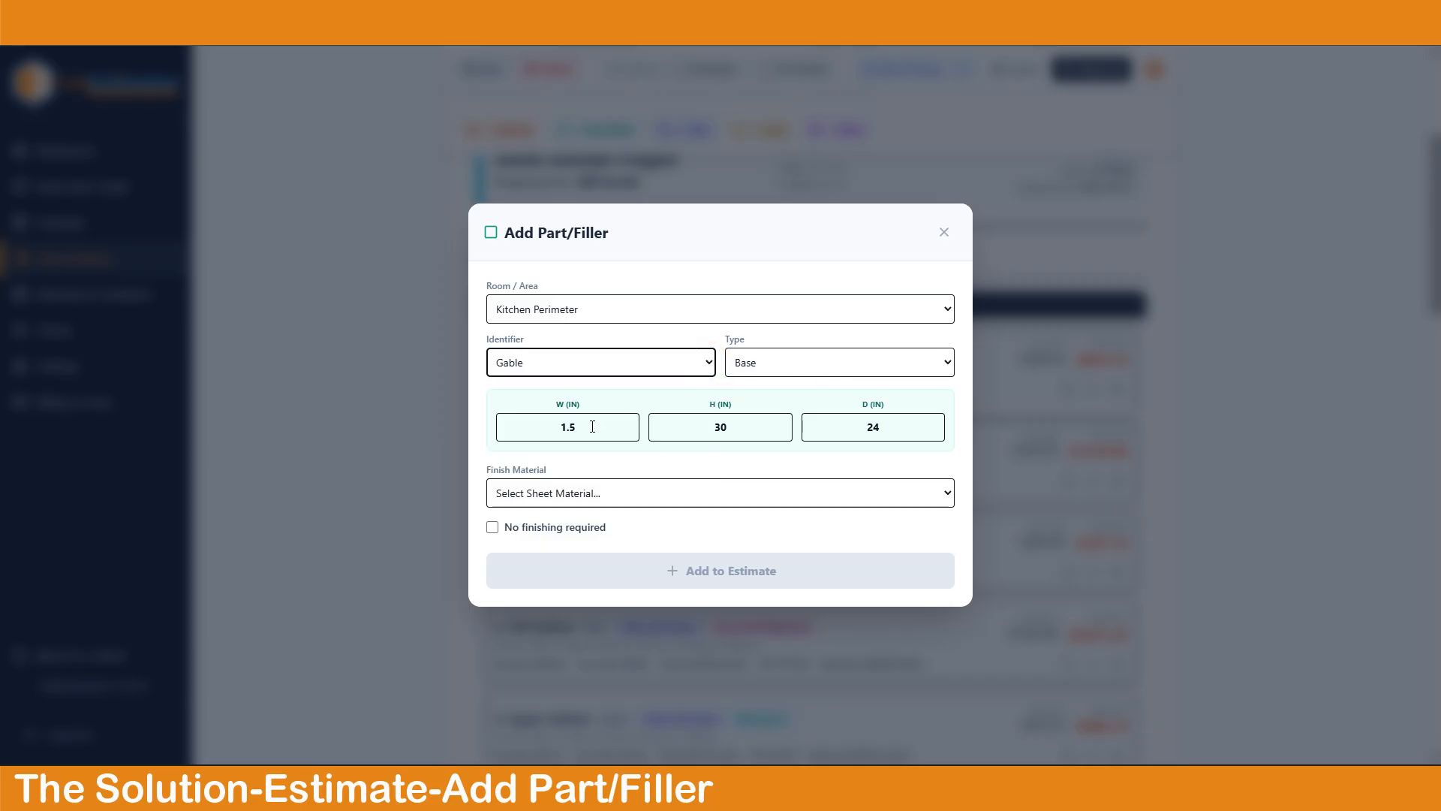
click(600, 496)
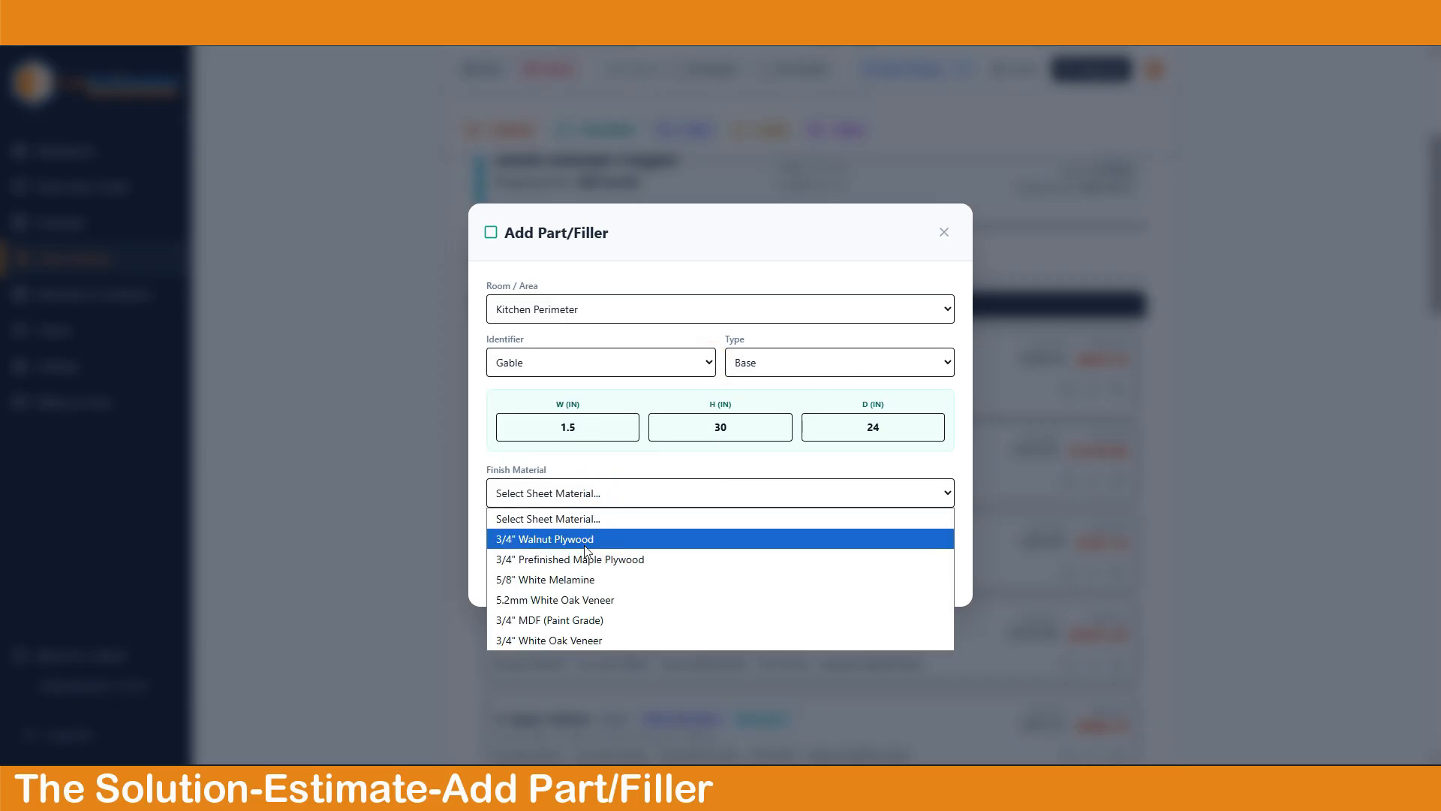
click(566, 643)
click(761, 570)
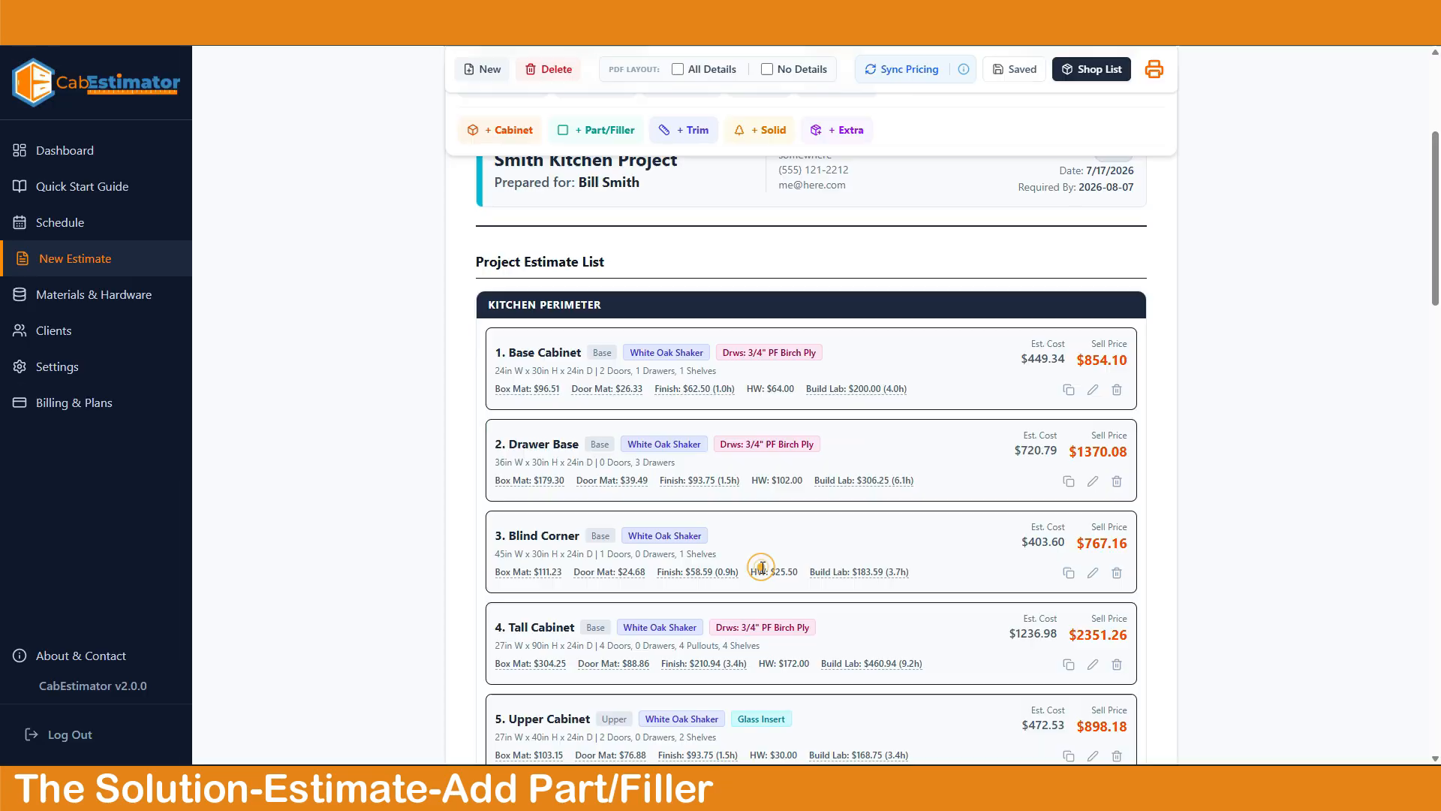
scroll(751, 449, down, 6)
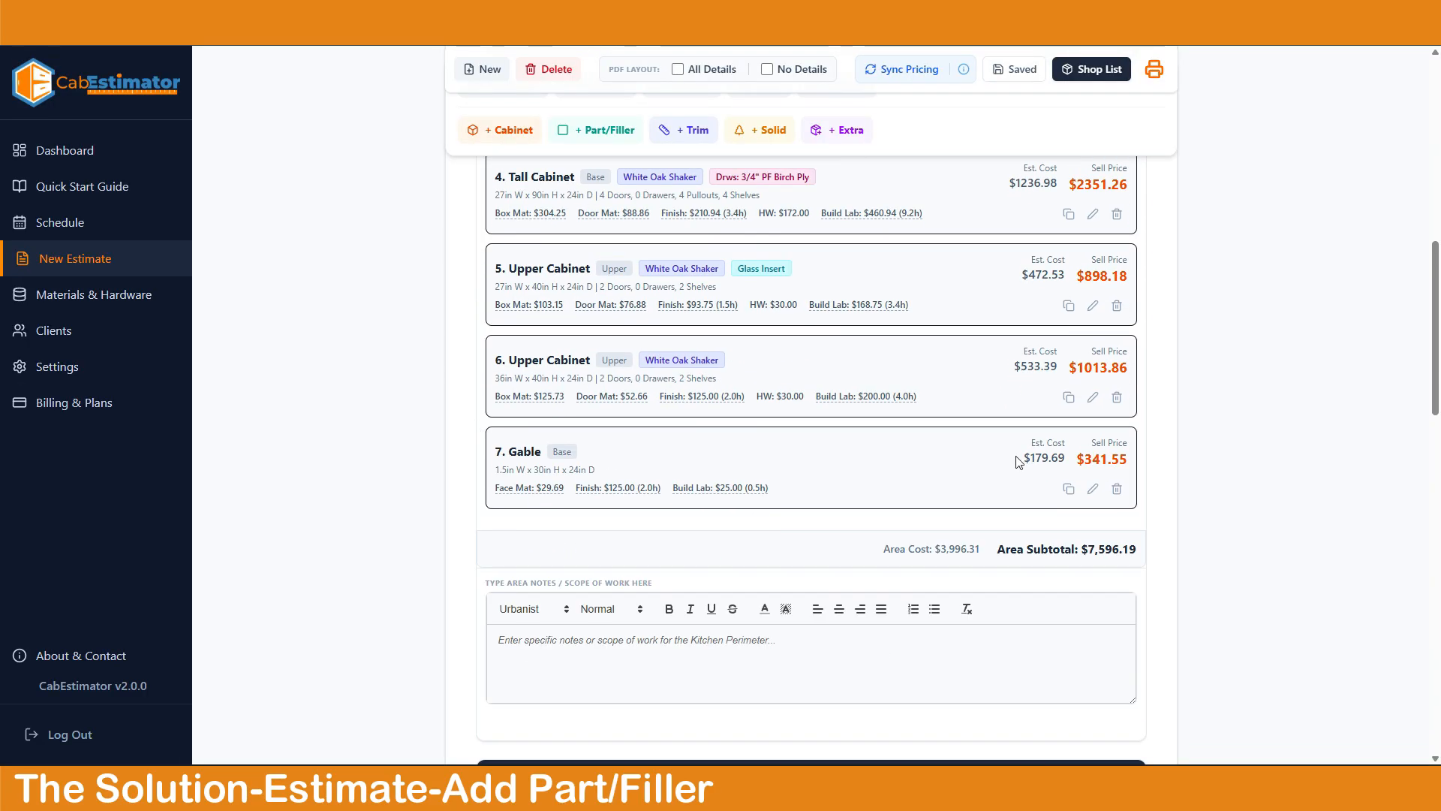
scroll(820, 453, up, 6)
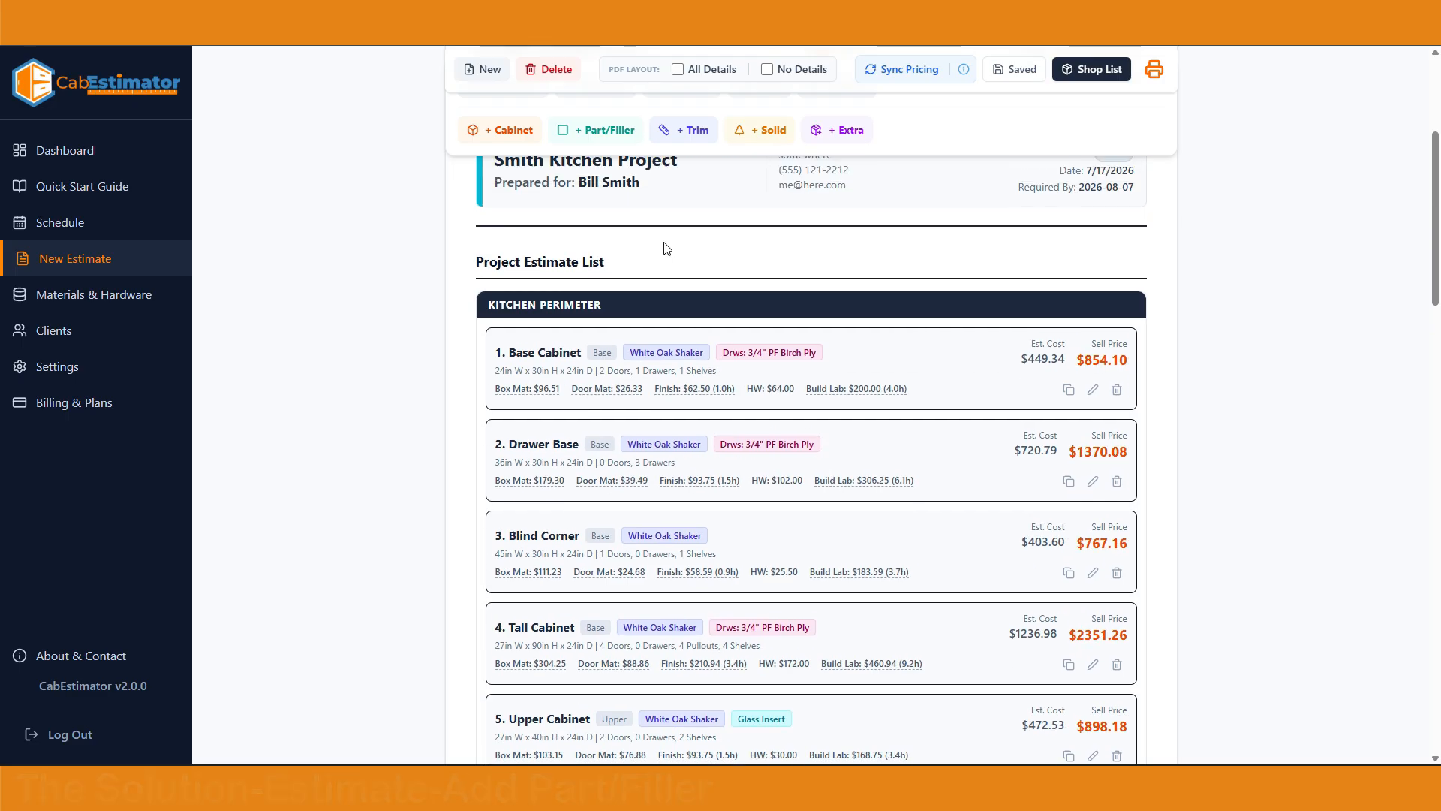
Add sheet-material riser trim to the Kitchen Perimeter, 3.0 in high and 12 ft long, in 3/4" White Oak Veneer with labor time included.
scroll(665, 243, up, 1)
click(698, 132)
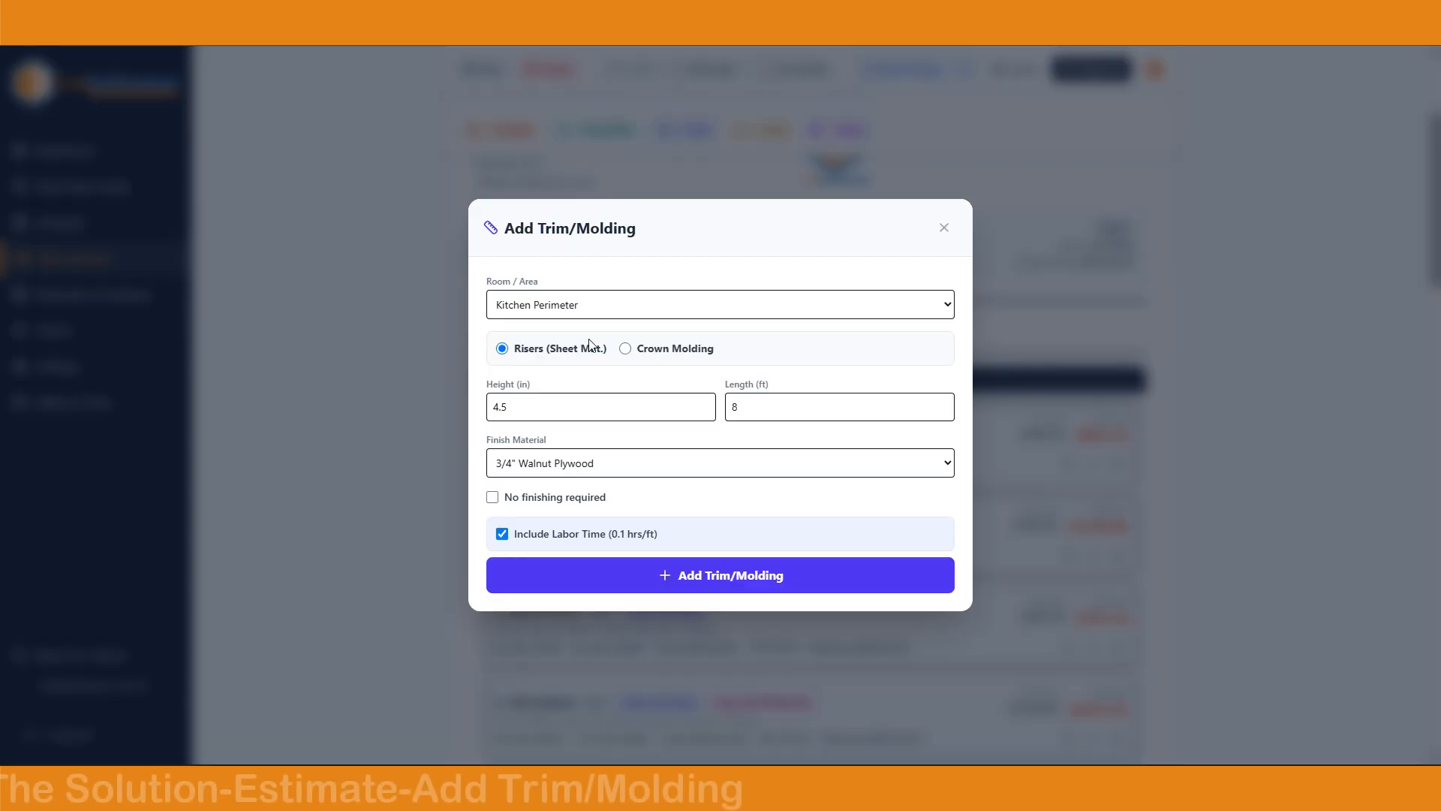
click(626, 349)
click(502, 363)
double_click(511, 409)
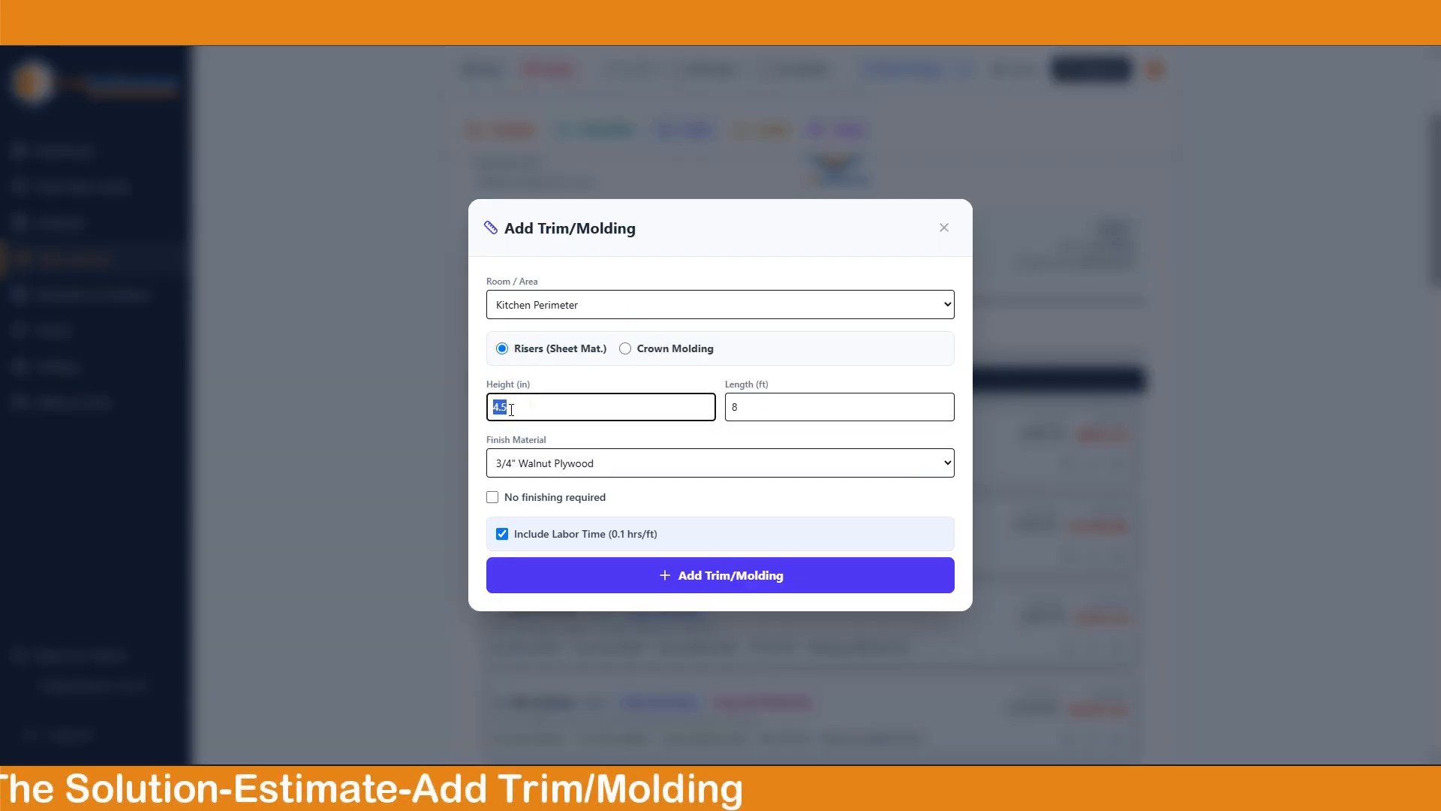
double_click(745, 410)
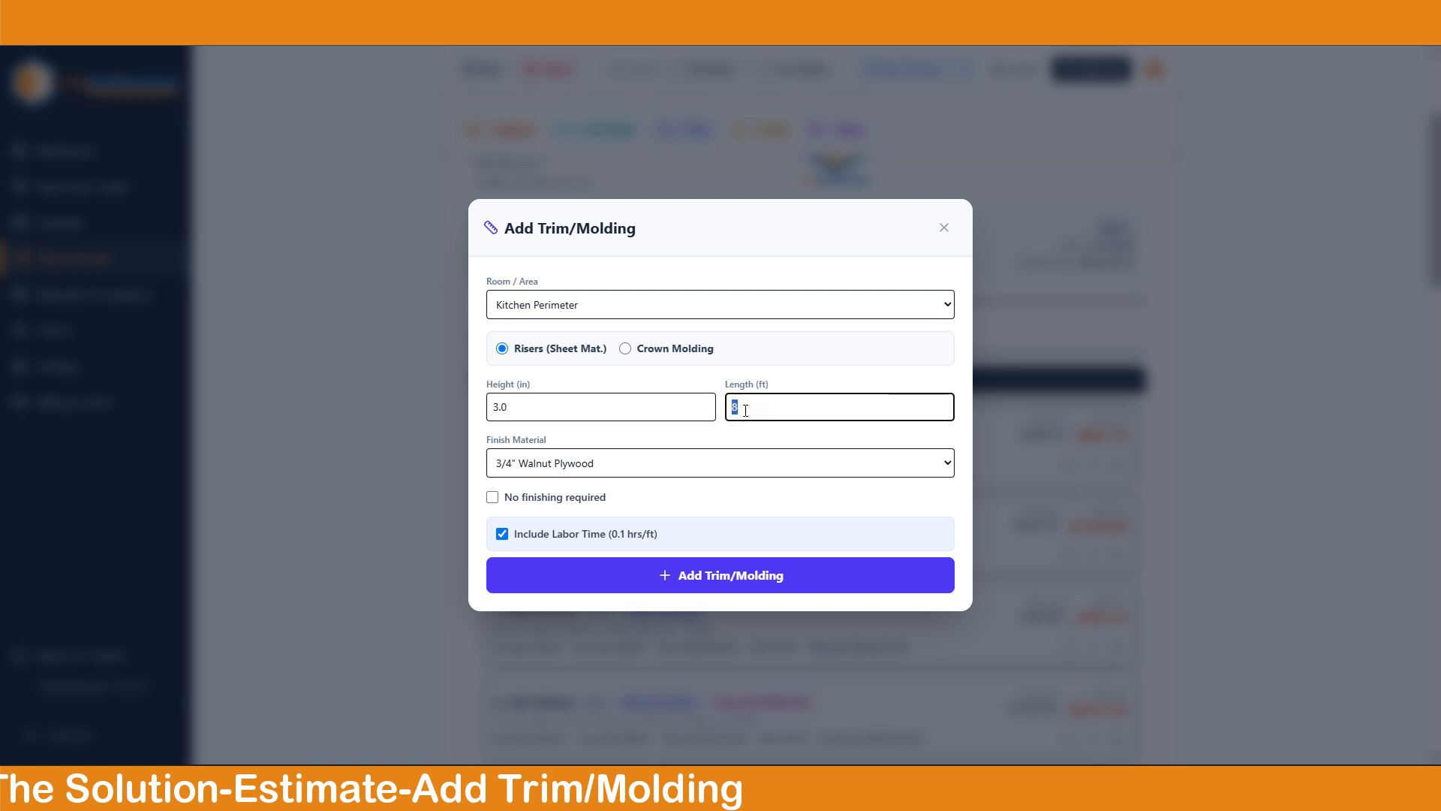
click(634, 473)
click(595, 592)
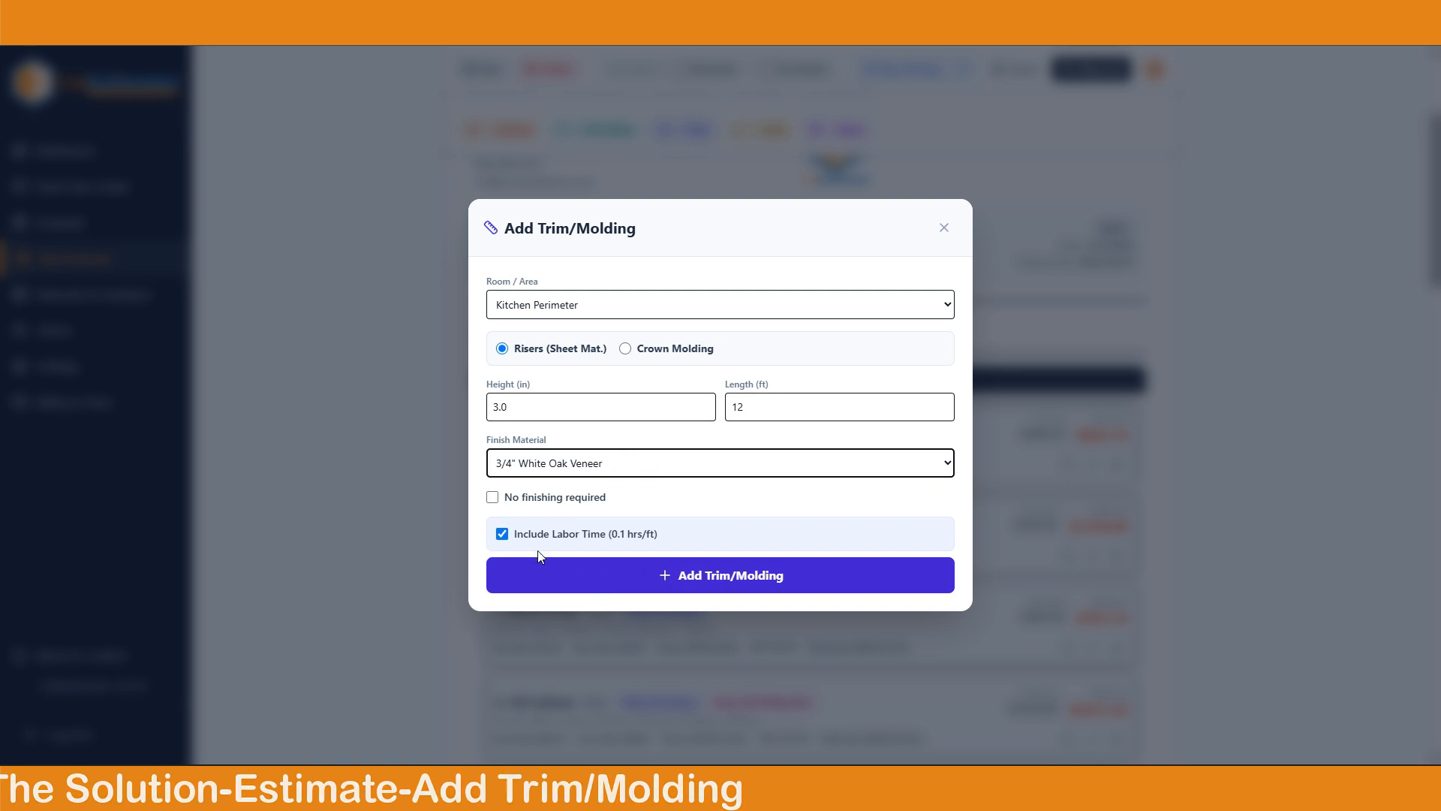
drag(676, 534, 516, 535)
click(619, 574)
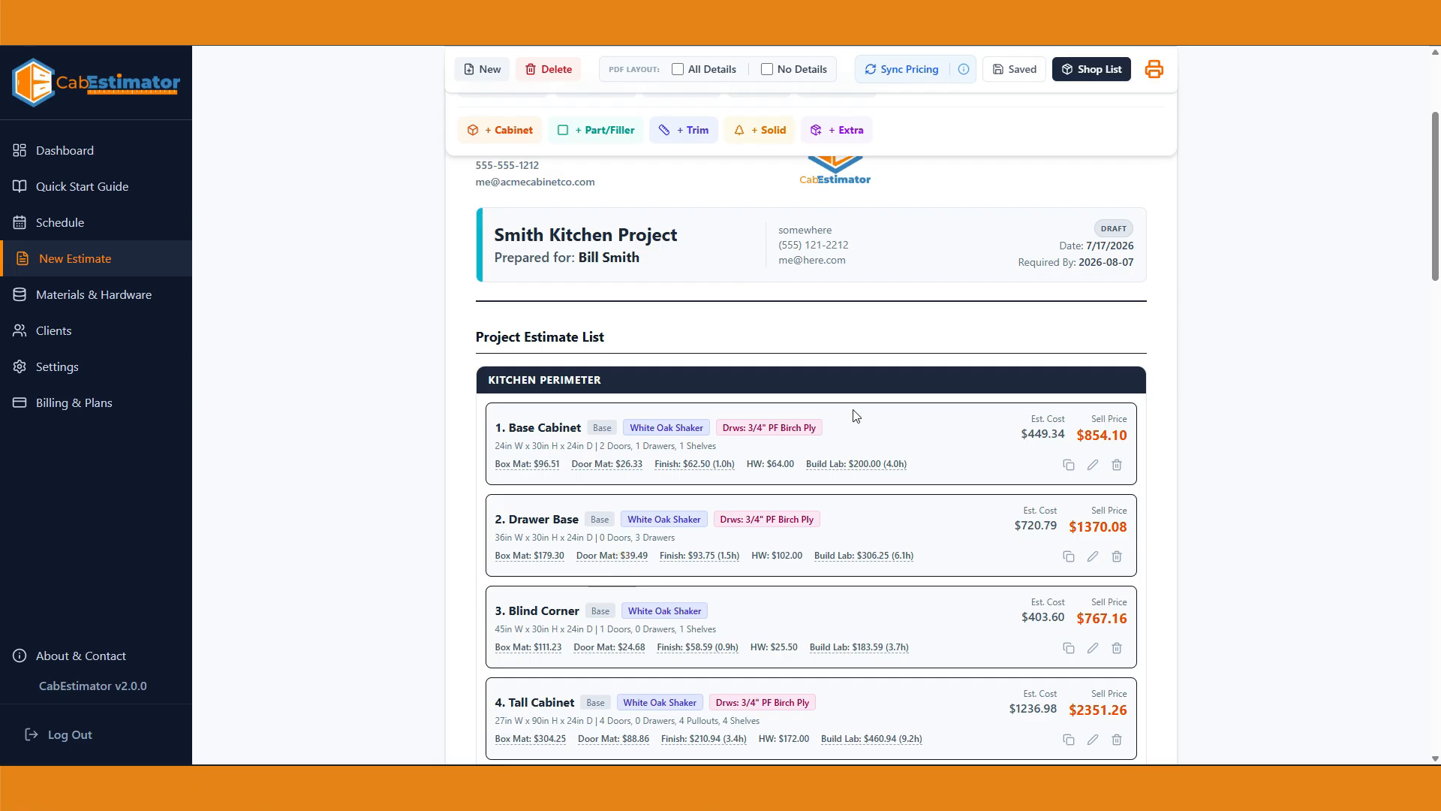
scroll(952, 487, up, 5)
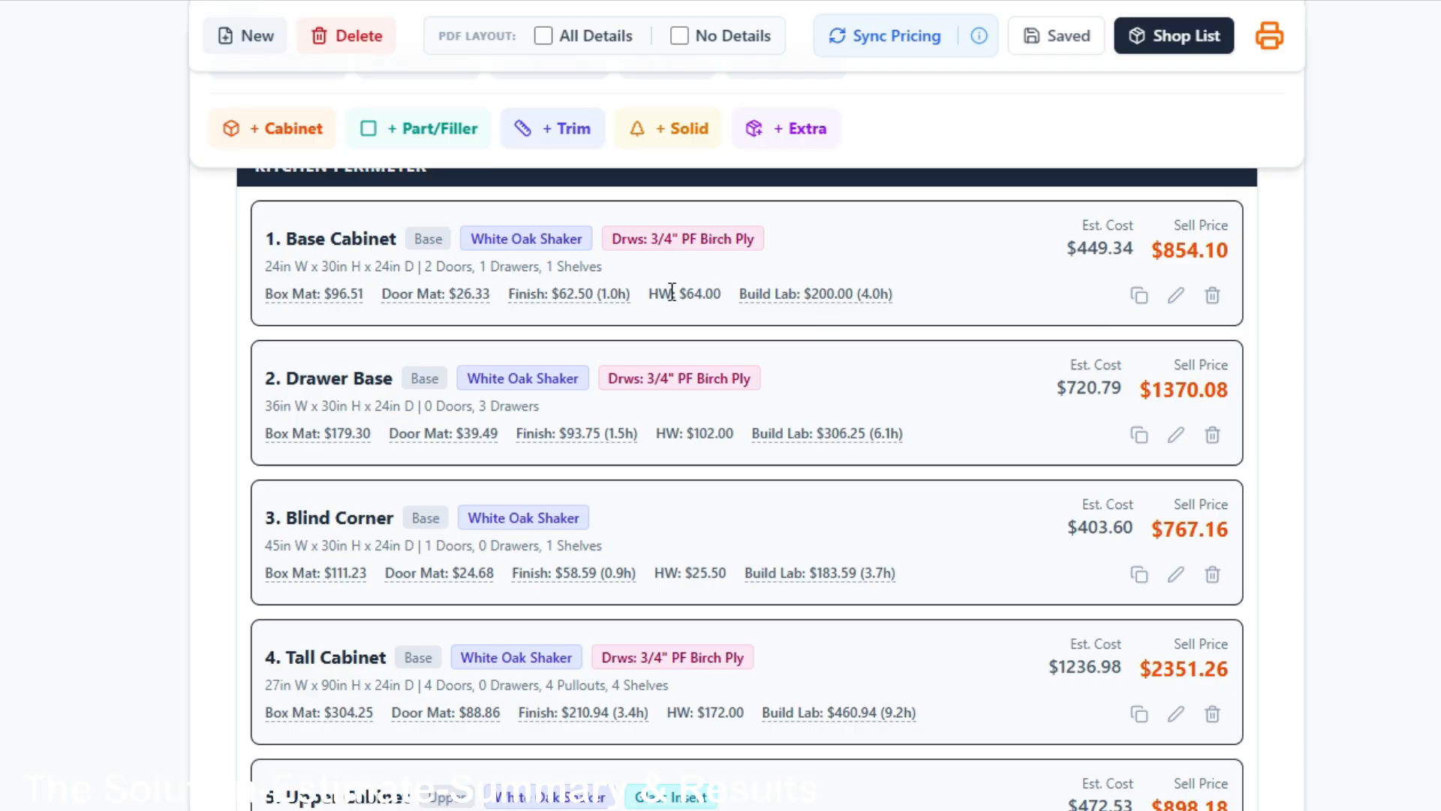
Enter the Kitchen Perimeter area notes as a bulleted list: "Test 1234" and "Some more stuff here.".
mouse_move(587, 294)
mouse_move(406, 296)
mouse_move(313, 299)
scroll(934, 660, down, 6)
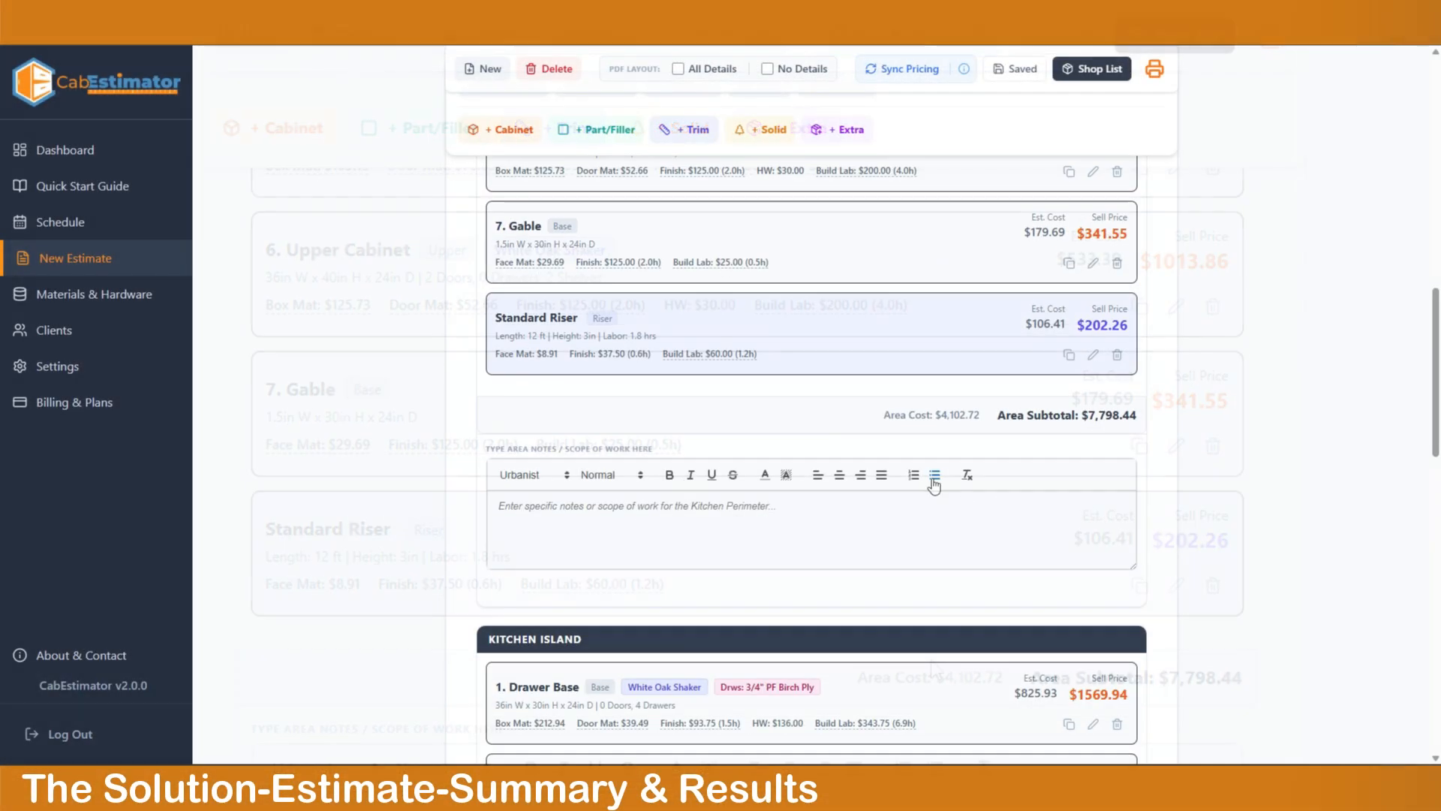
click(586, 505)
text(Test 1234)
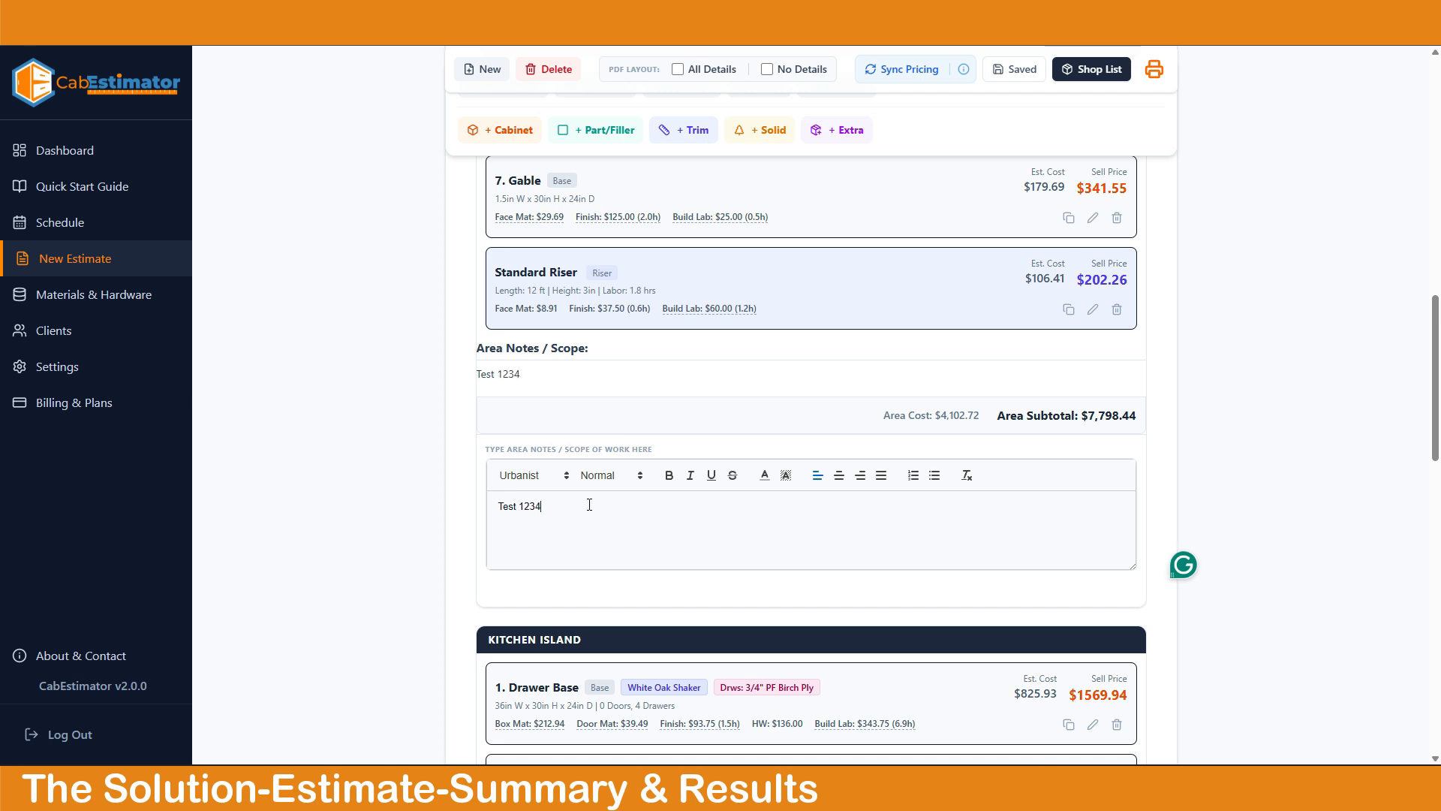
drag(579, 506, 496, 509)
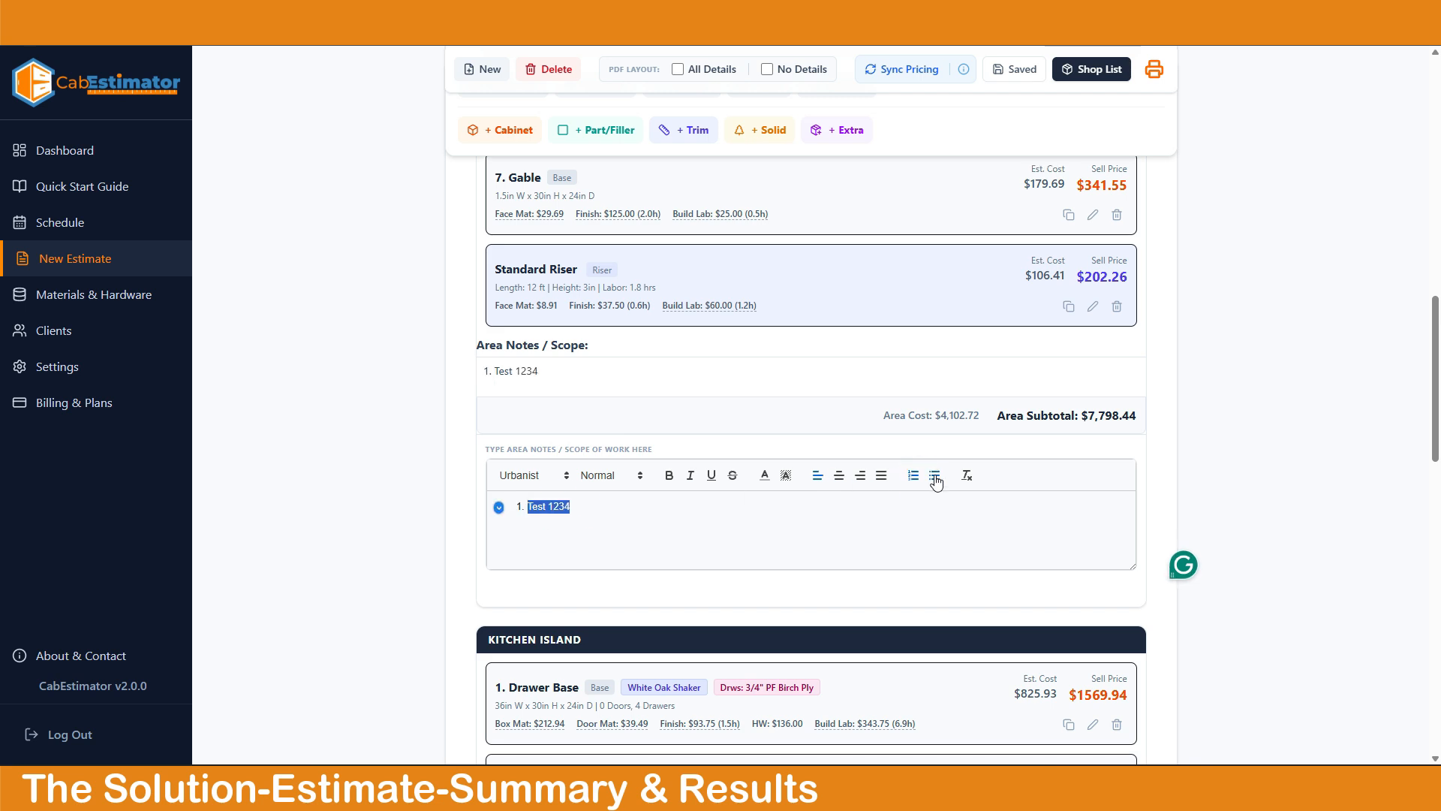
click(933, 474)
click(585, 509)
key(Return)
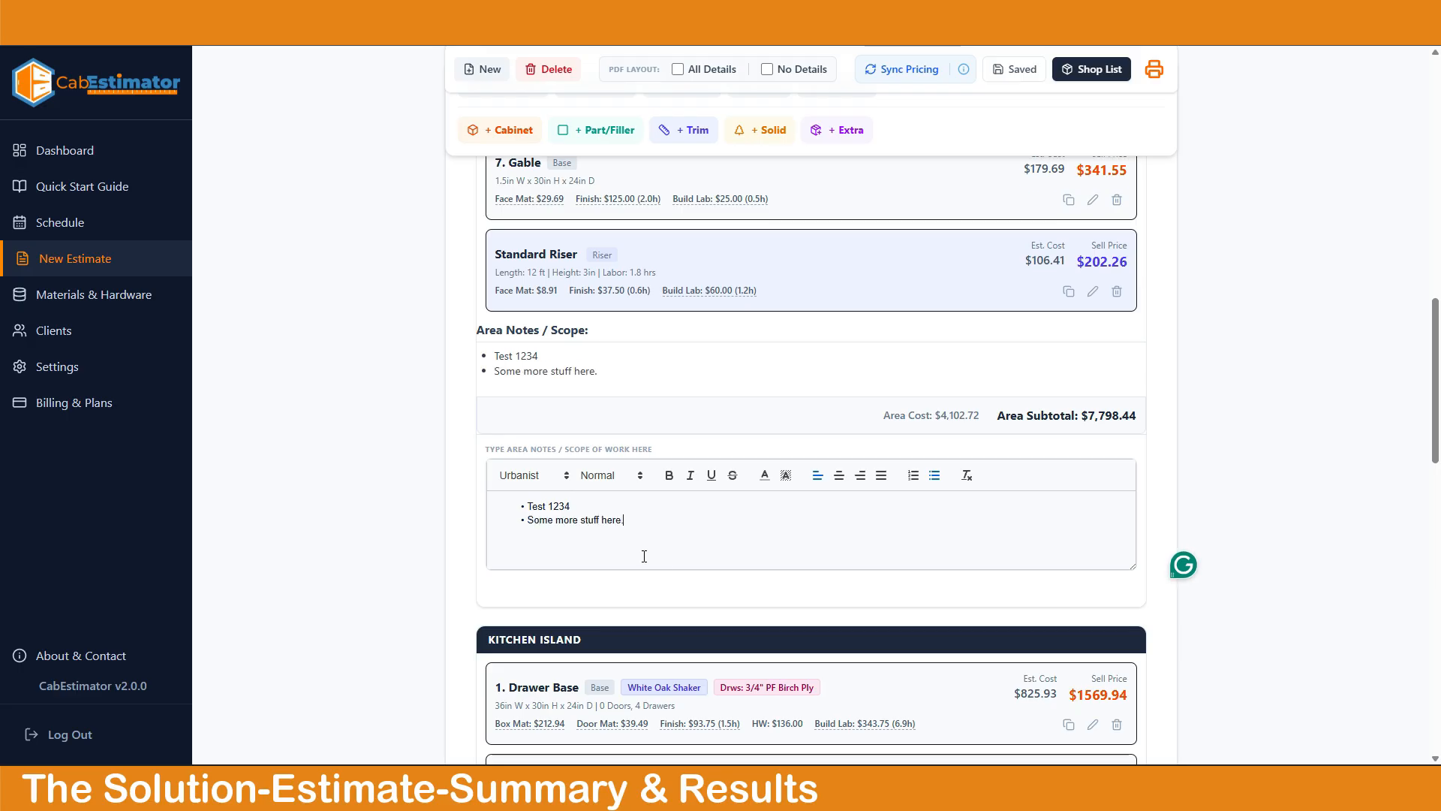
Examine the estimate's required materials, hardware, labor estimates, project notes, internal profitability and final total.
scroll(644, 555, down, 10)
scroll(712, 551, down, 2)
drag(475, 388, 1016, 582)
click(1236, 425)
drag(811, 381, 928, 383)
click(1236, 395)
drag(817, 505, 929, 507)
scroll(1244, 515, down, 2)
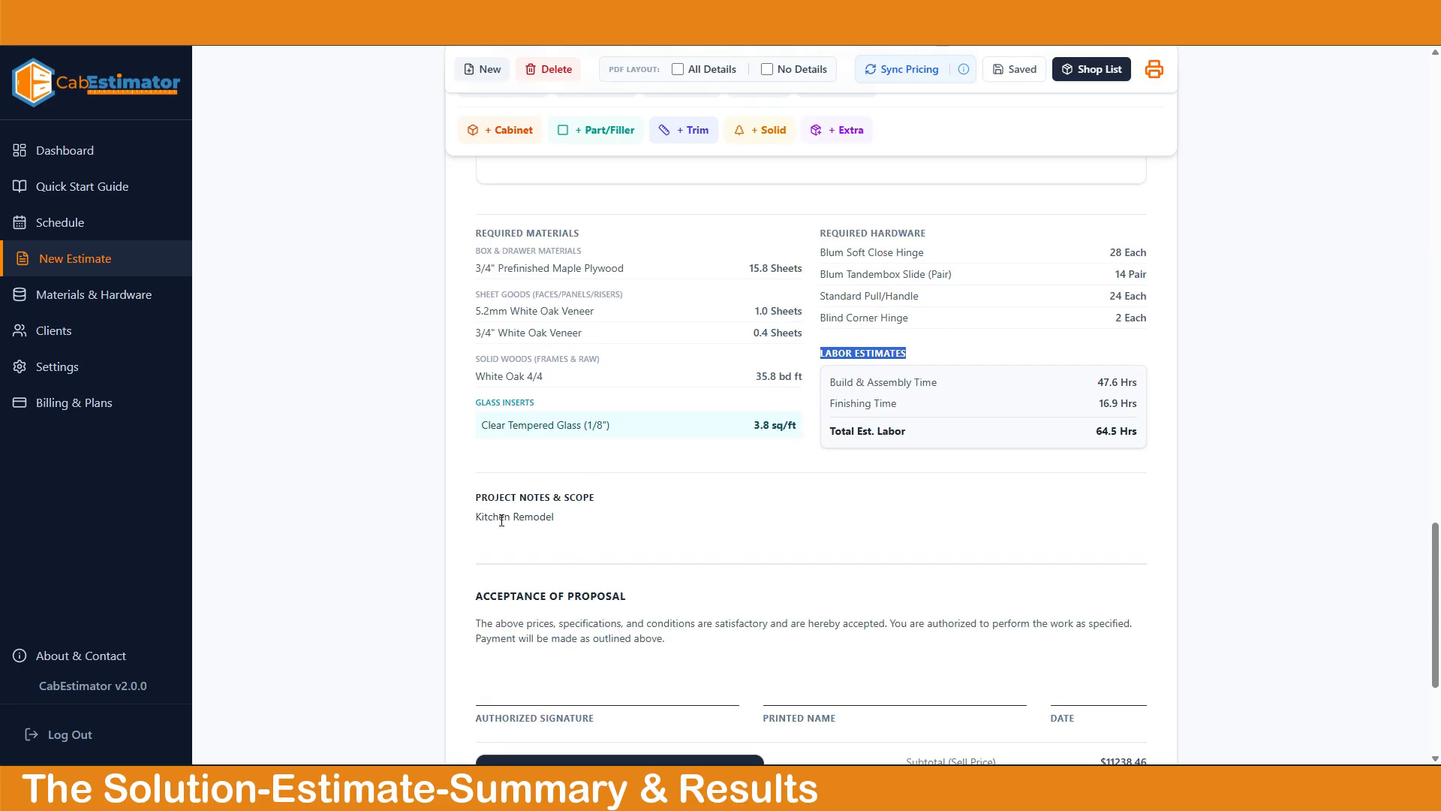
scroll(692, 545, down, 3)
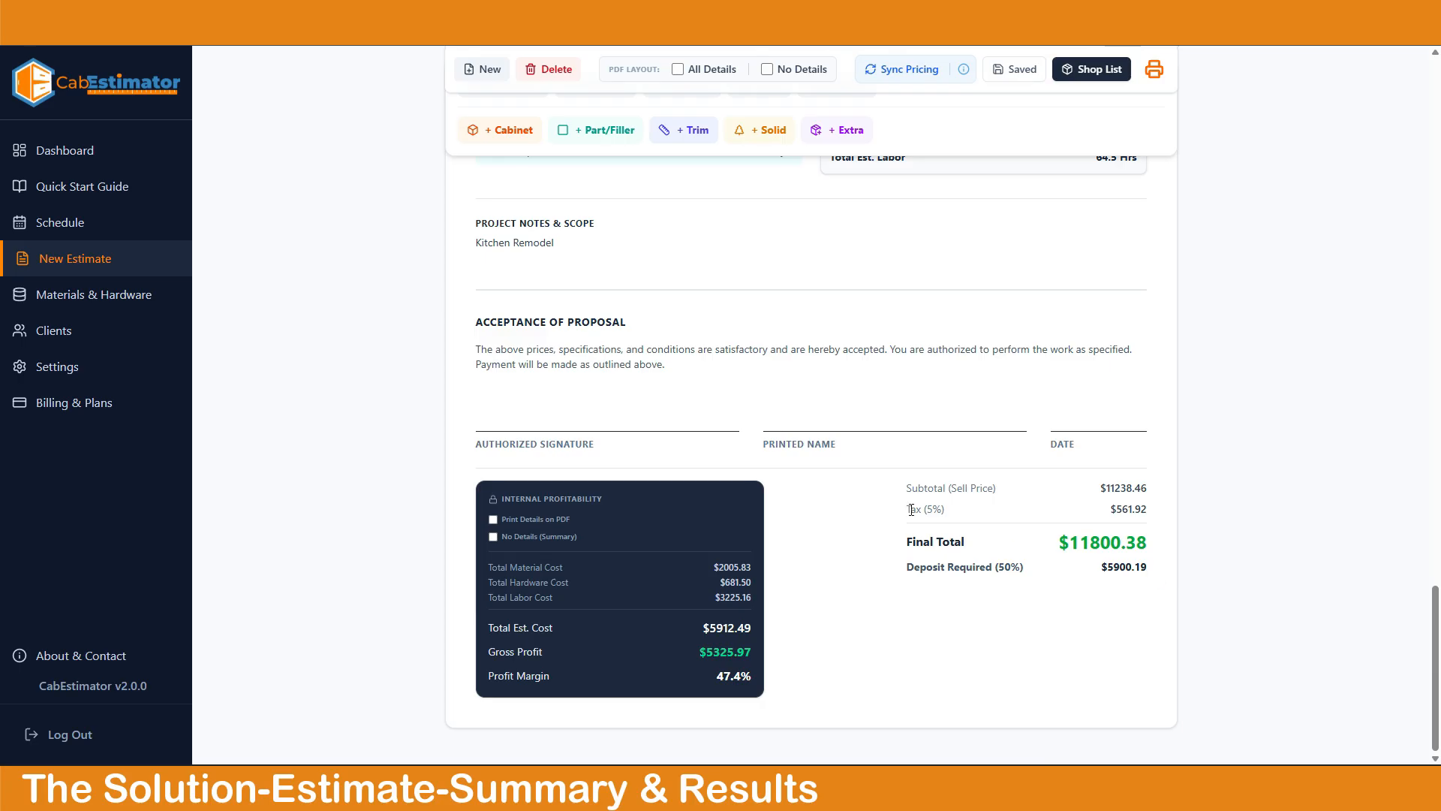
drag(907, 546, 1149, 546)
click(1269, 511)
Record a $5000.00 payment dated 2026-07-18 with the note "Deposit" and check it in the estimate's totals.
scroll(1252, 514, up, 20)
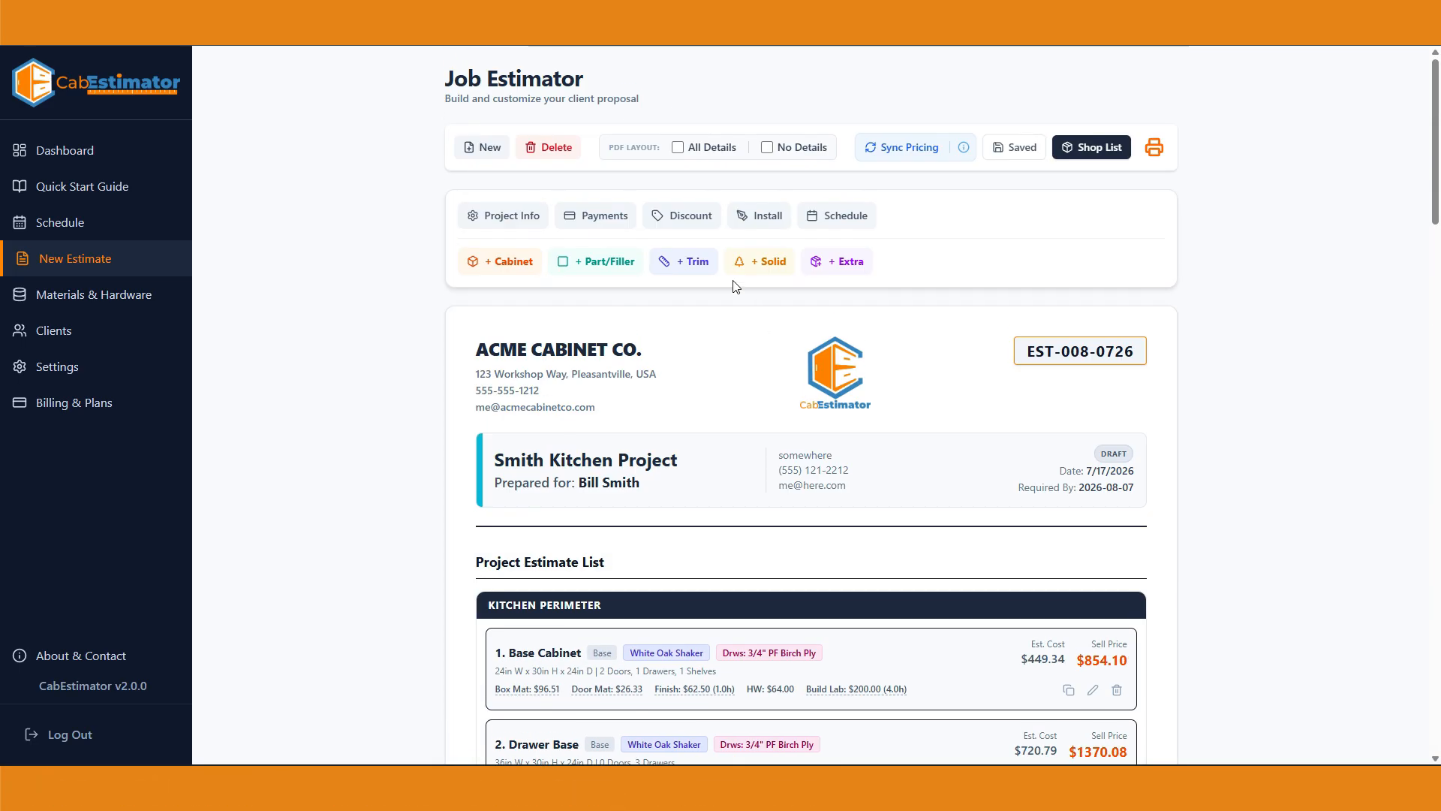
click(593, 216)
click(575, 403)
text(5000.)
click(674, 462)
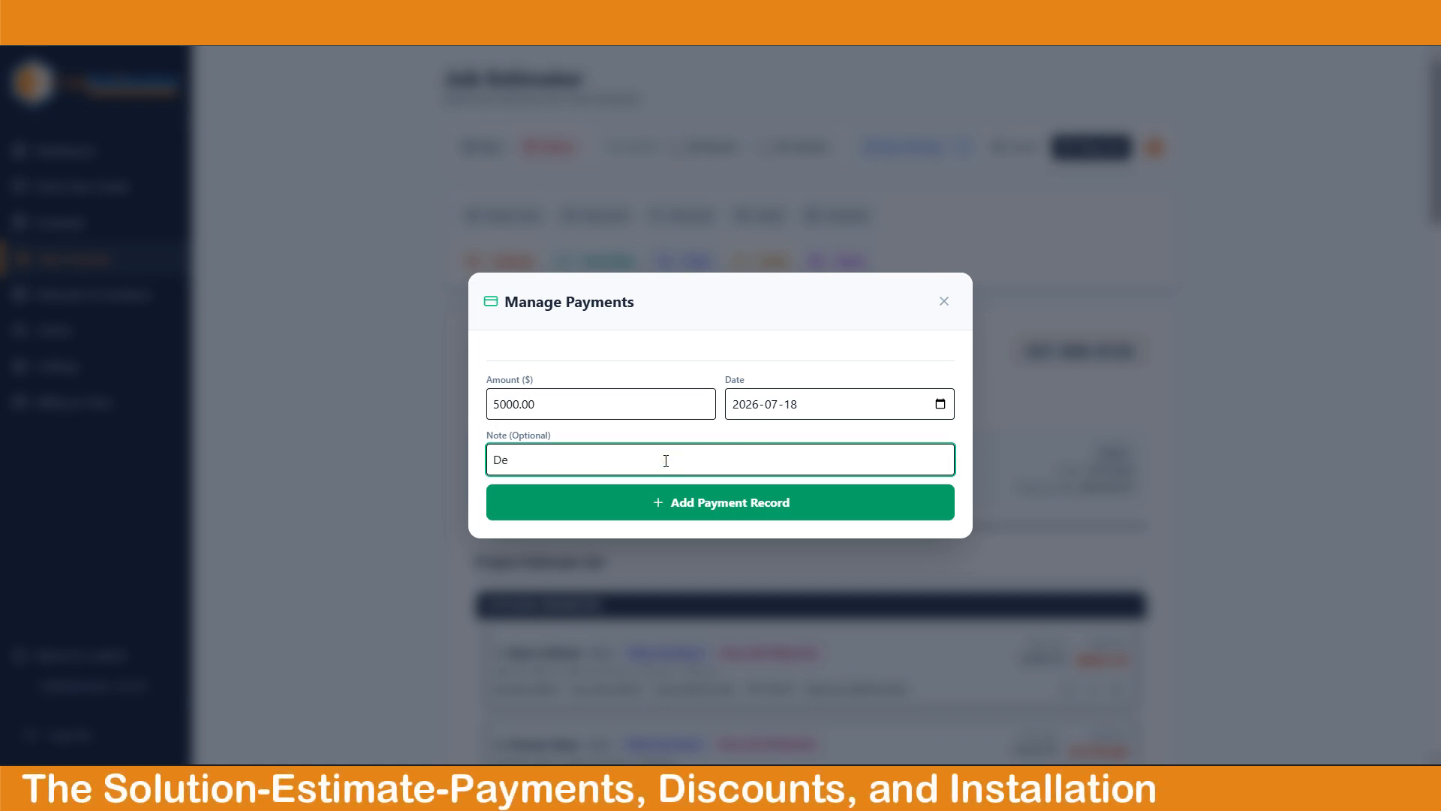
click(682, 506)
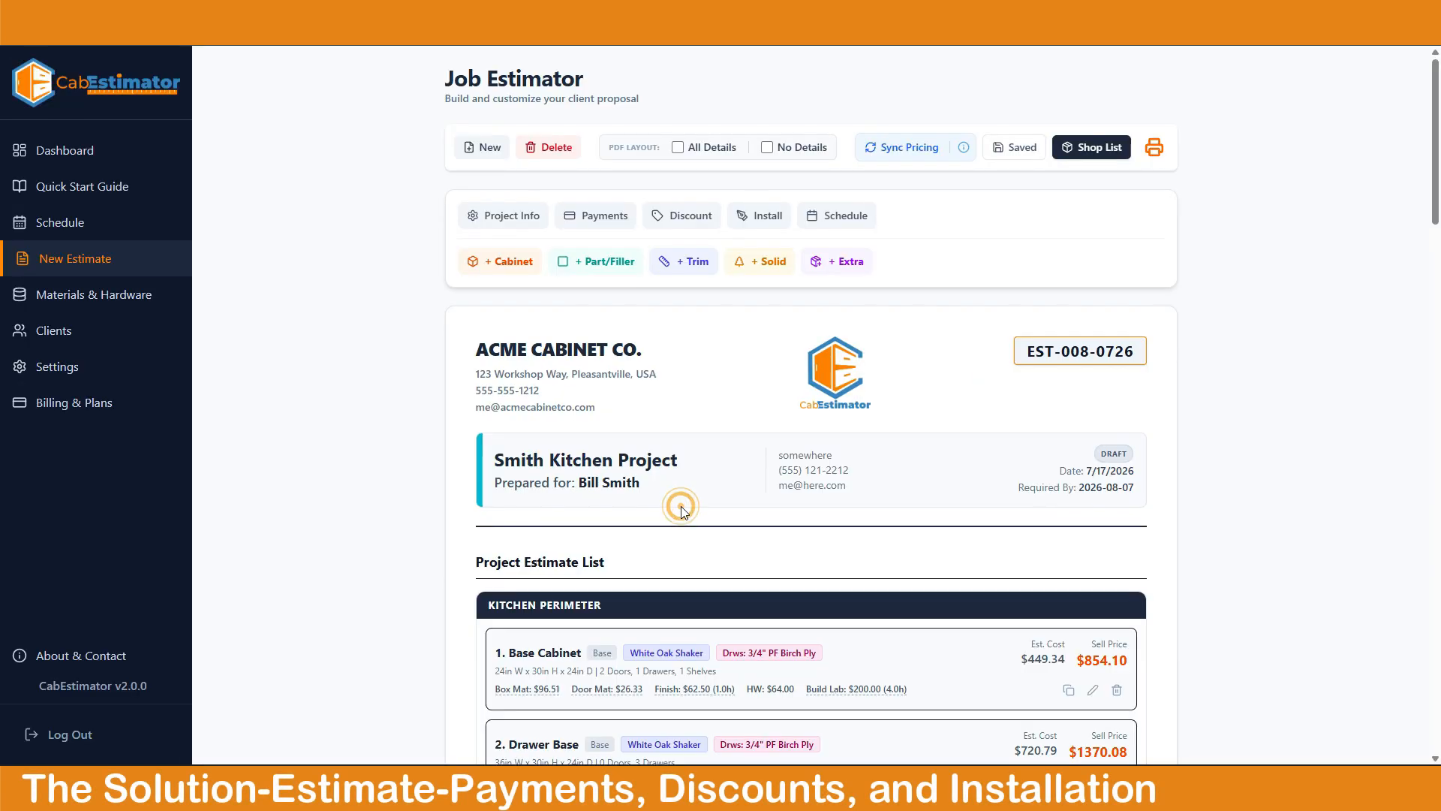
scroll(1219, 451, down, 6)
scroll(1216, 450, down, 15)
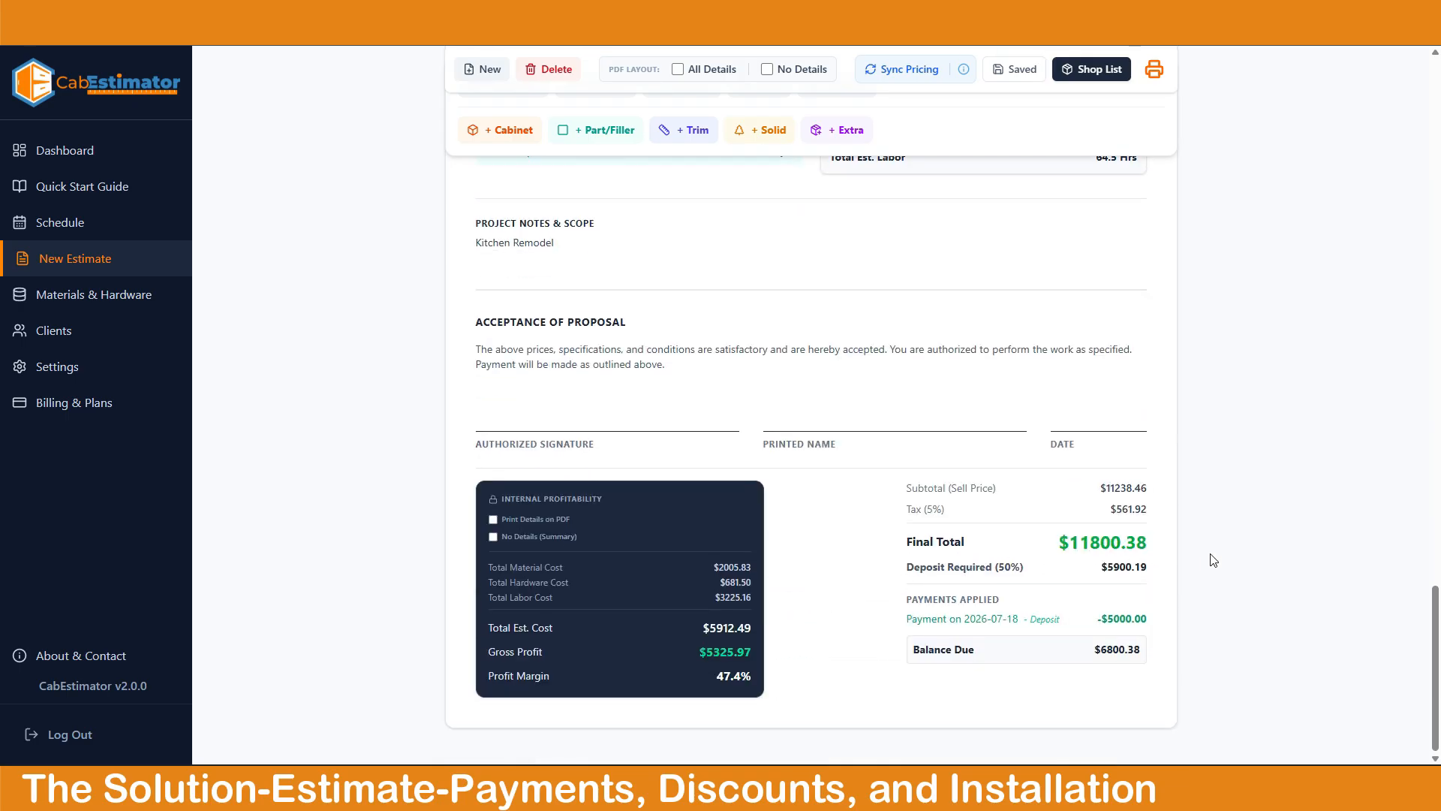
drag(1160, 613, 848, 626)
click(834, 598)
scroll(1251, 392, up, 7)
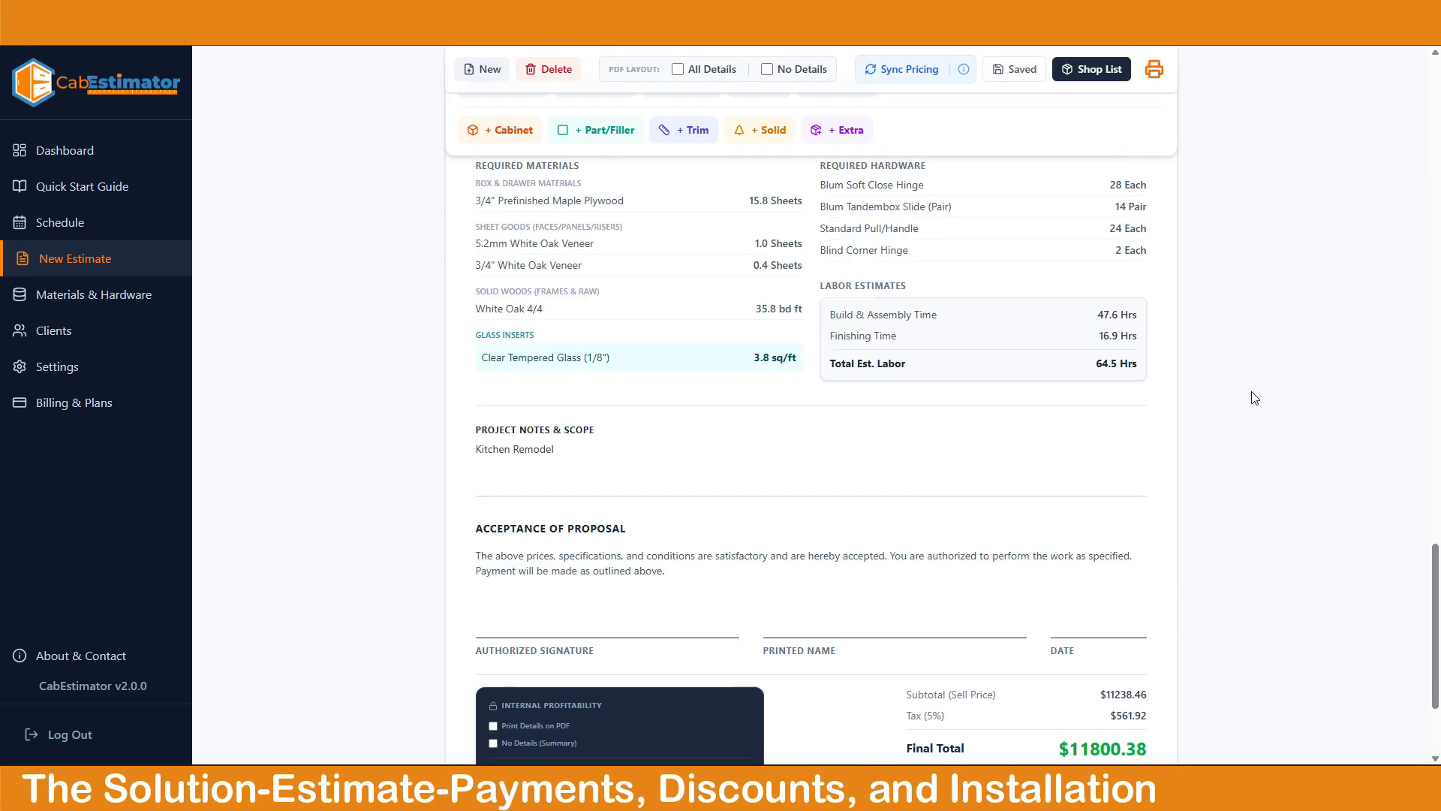
scroll(1250, 398, up, 14)
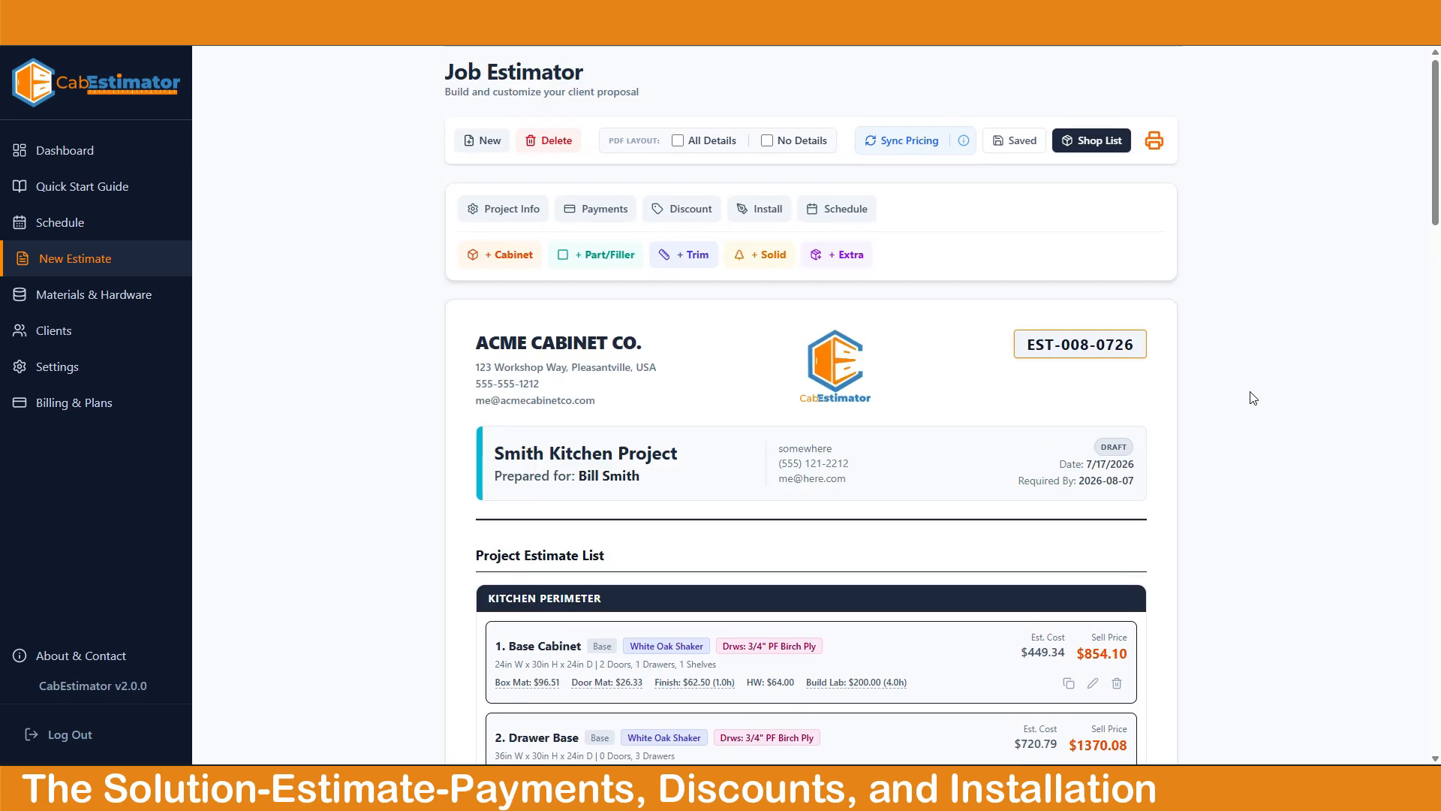
click(683, 215)
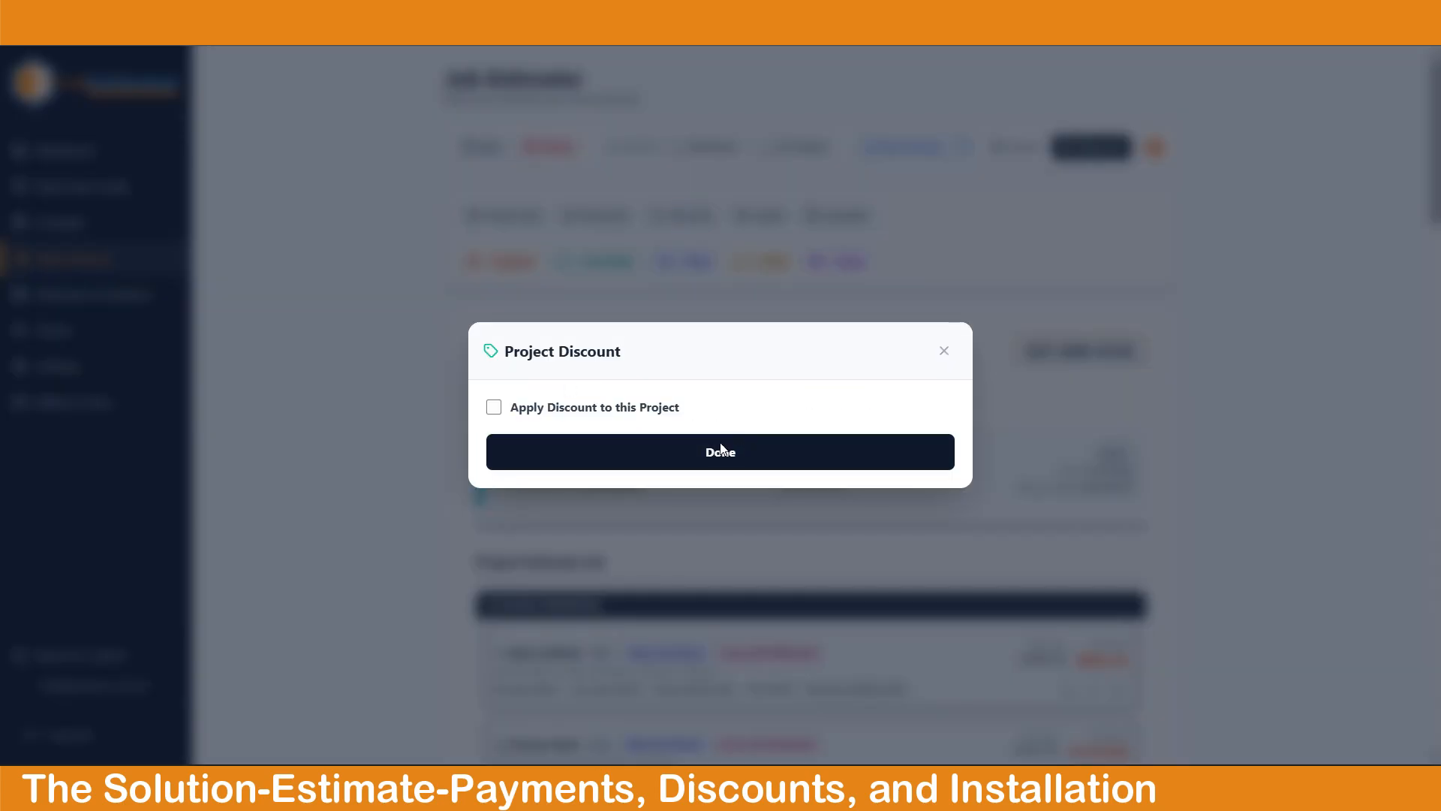
click(494, 405)
click(493, 363)
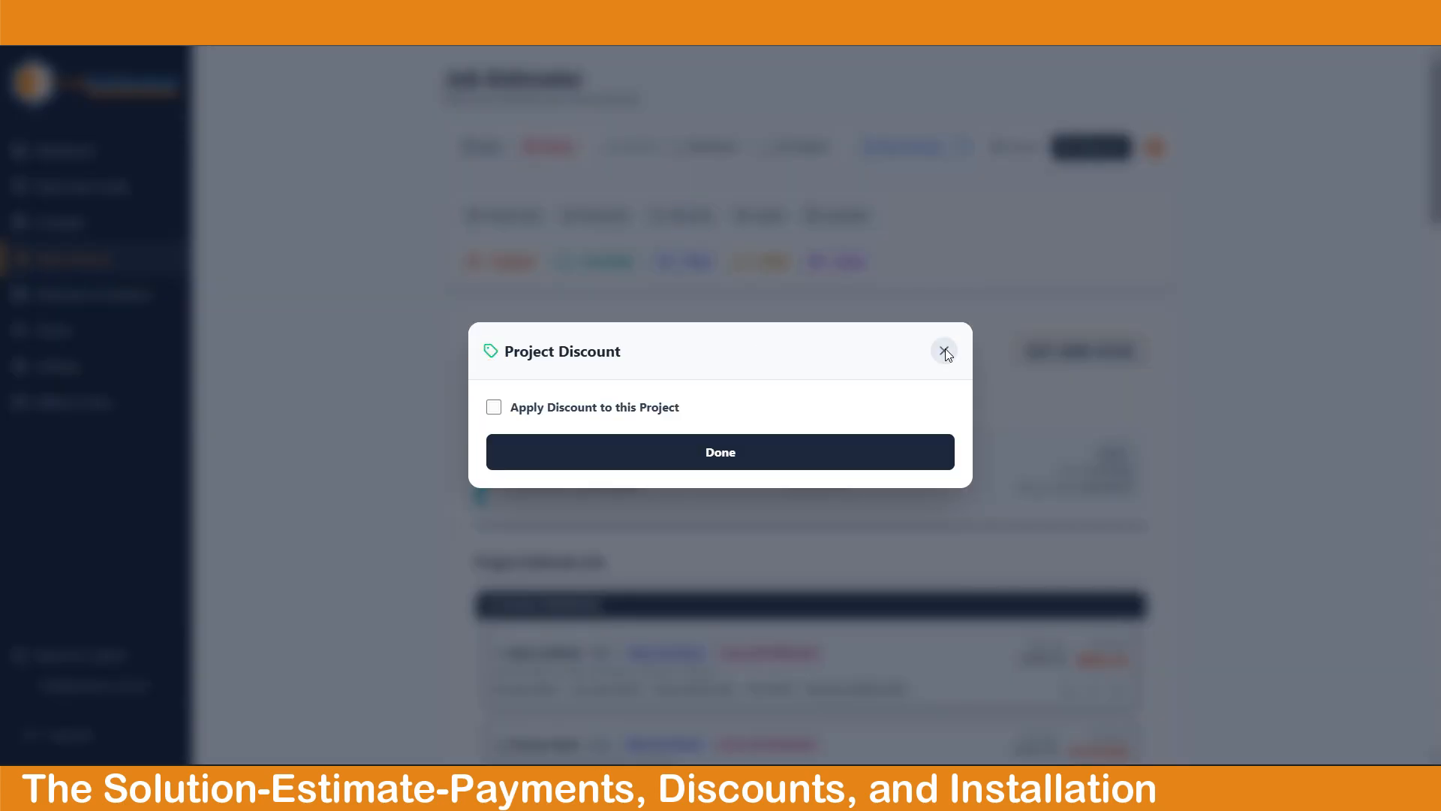
click(944, 351)
Apply the installation fee as 15% of the subtotal and check the updated totals.
click(758, 218)
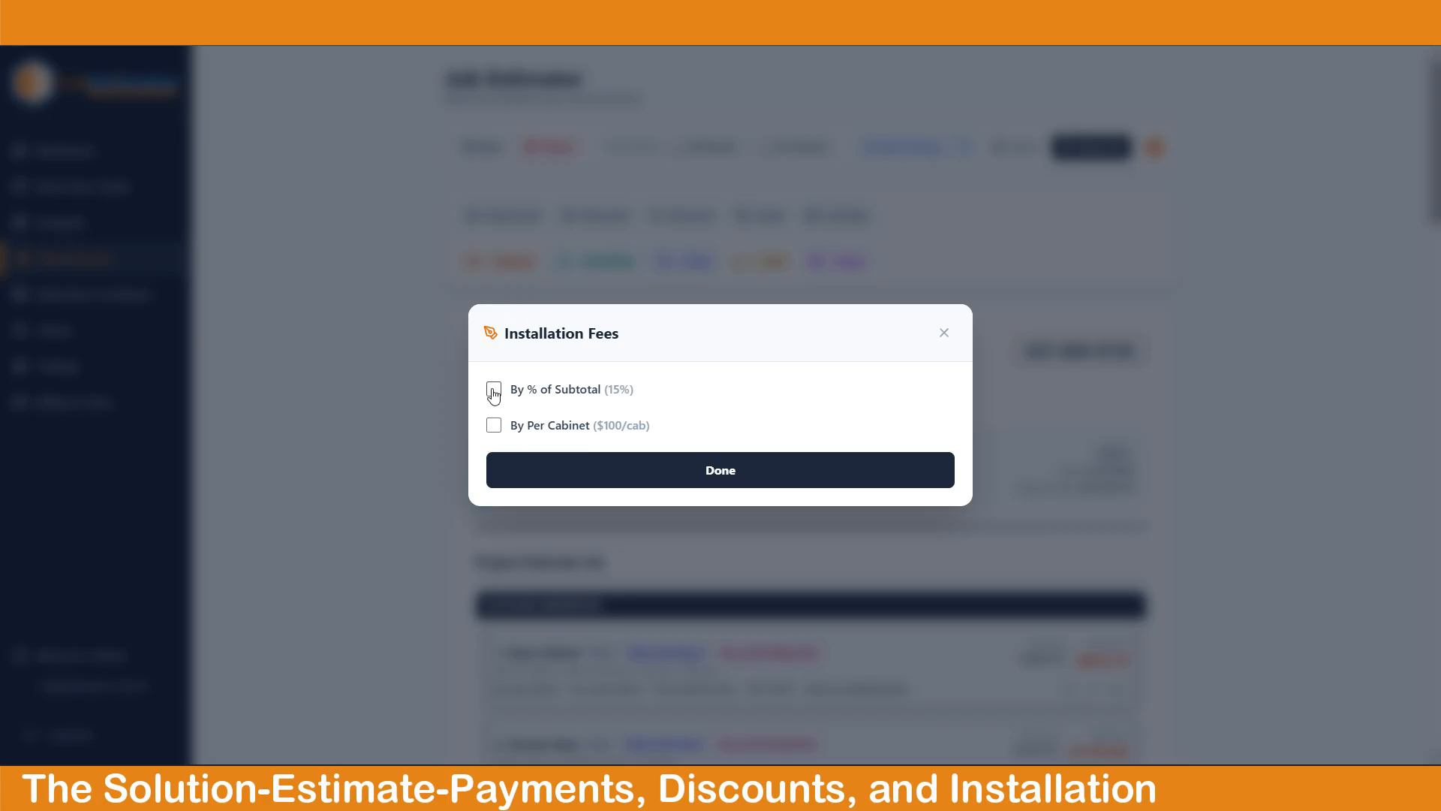
click(681, 484)
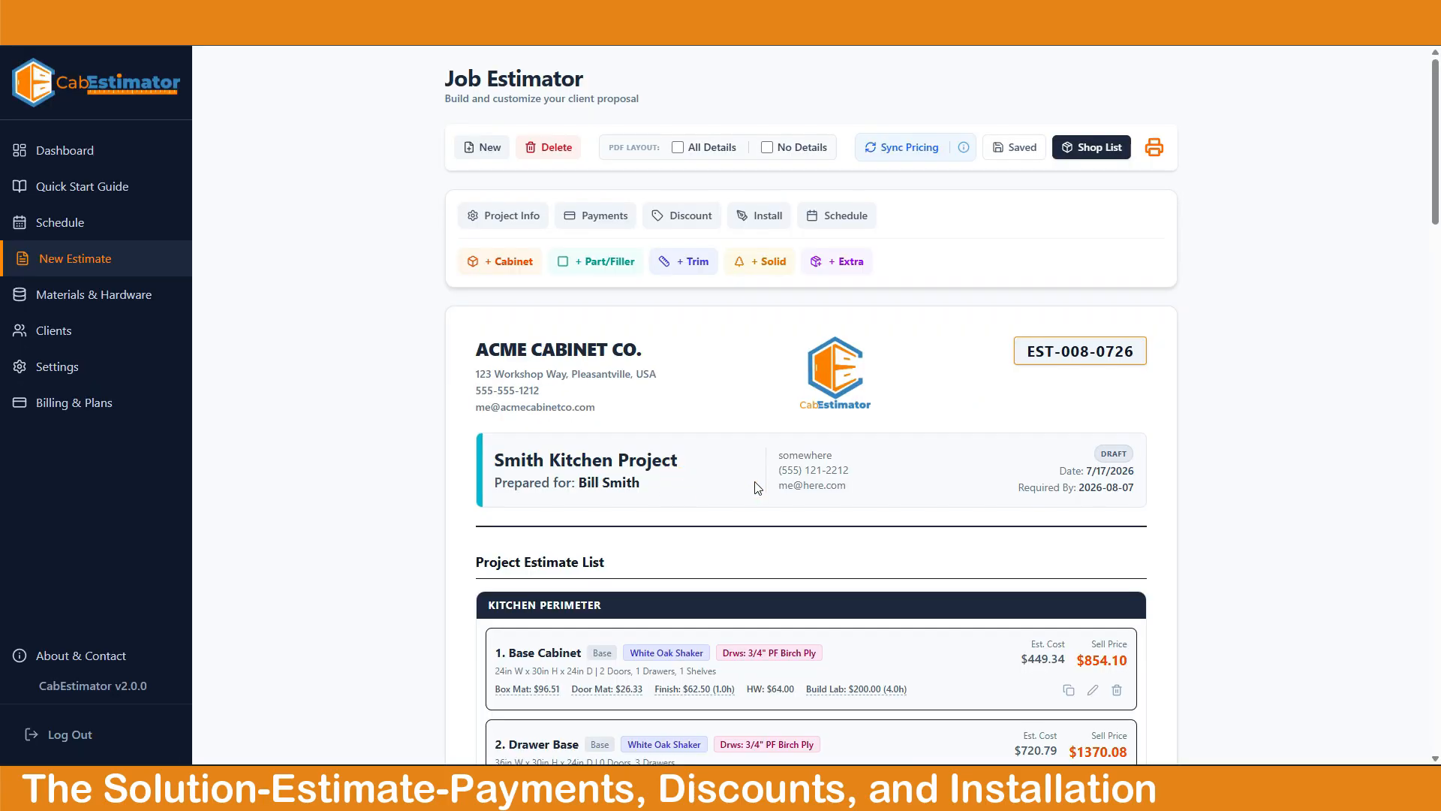
scroll(1258, 503, down, 20)
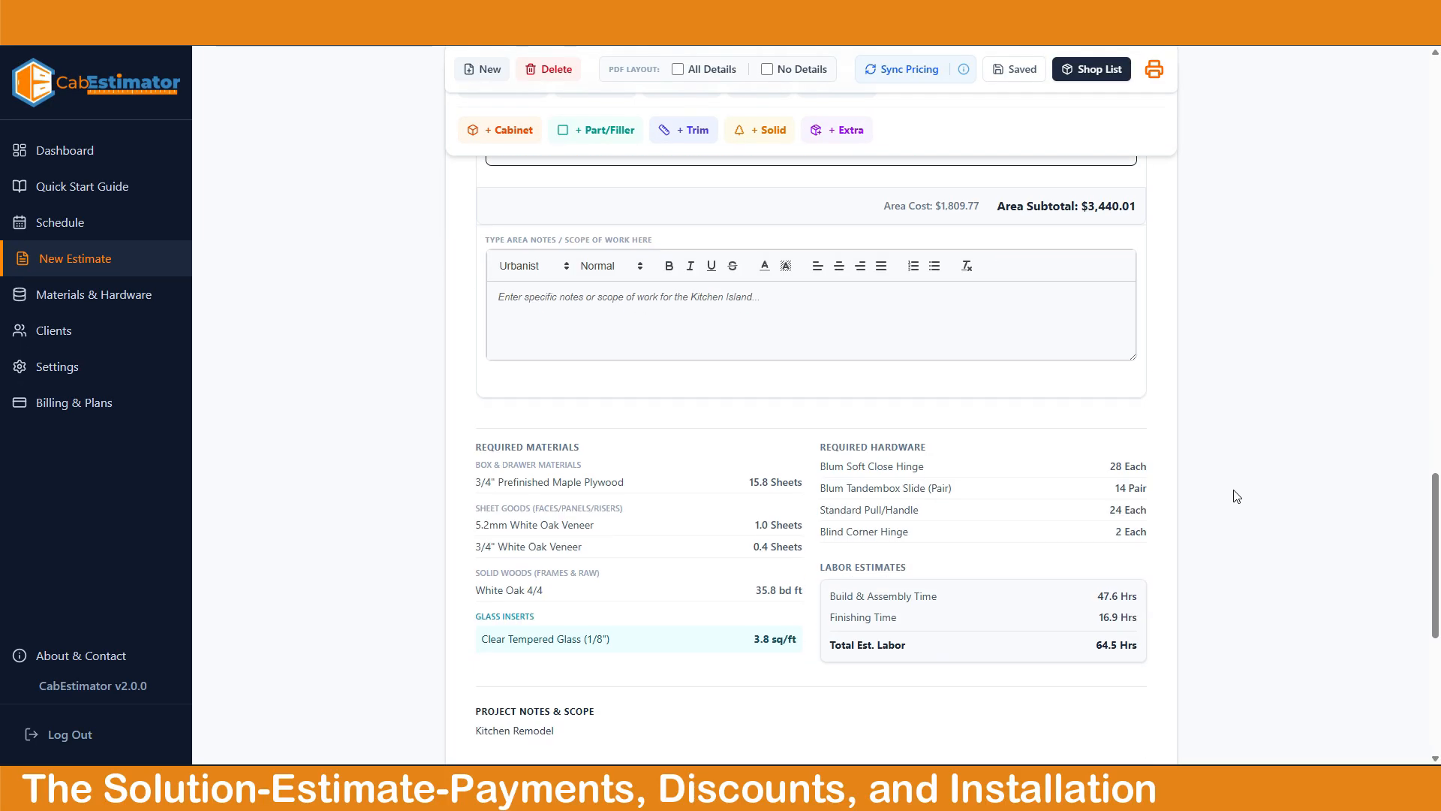
scroll(1236, 496, down, 6)
drag(1158, 550, 907, 555)
click(1236, 412)
Preview all pages of the estimate's PDF printout in the default layout, and close the preview without saving.
scroll(1238, 413, up, 2)
scroll(1233, 410, up, 20)
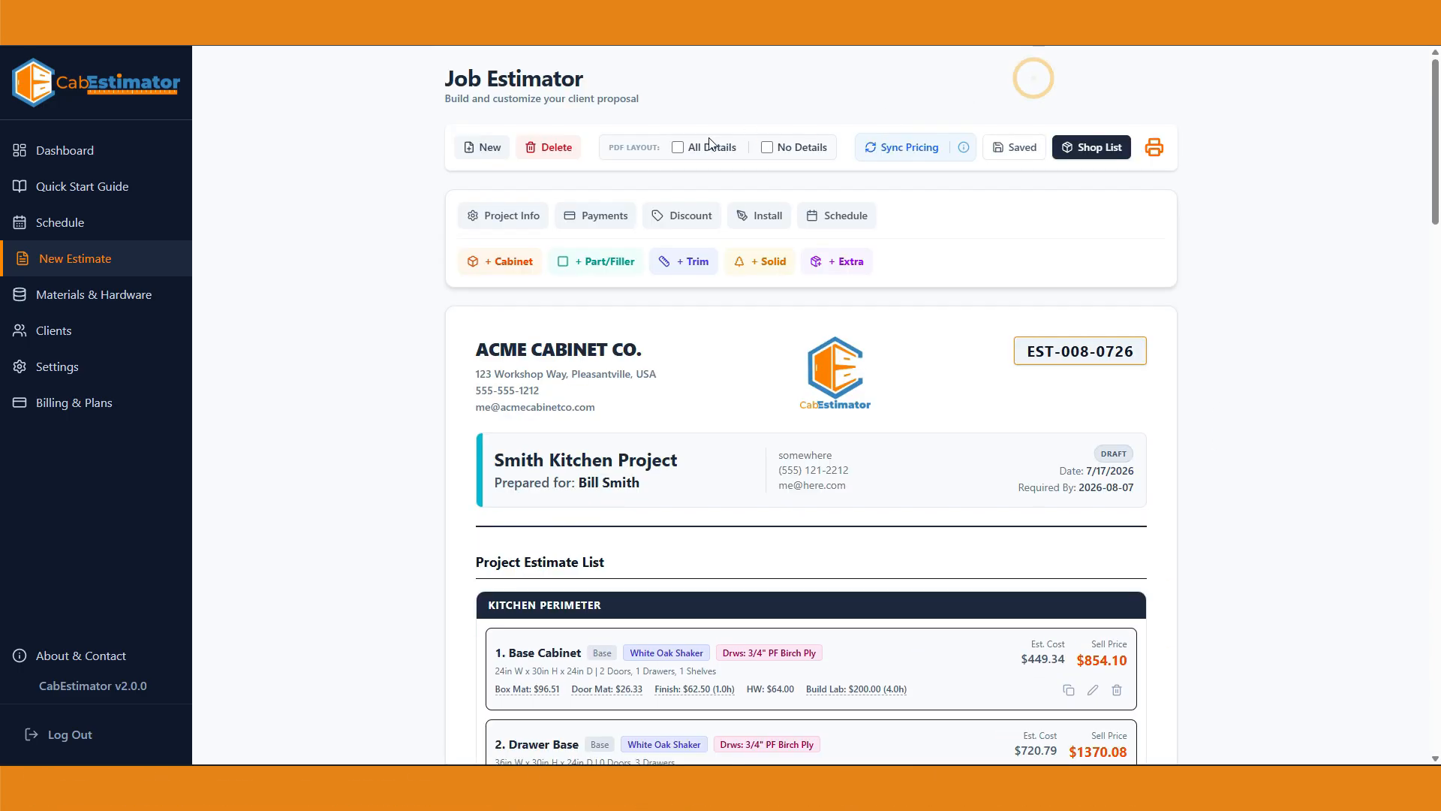
click(1155, 150)
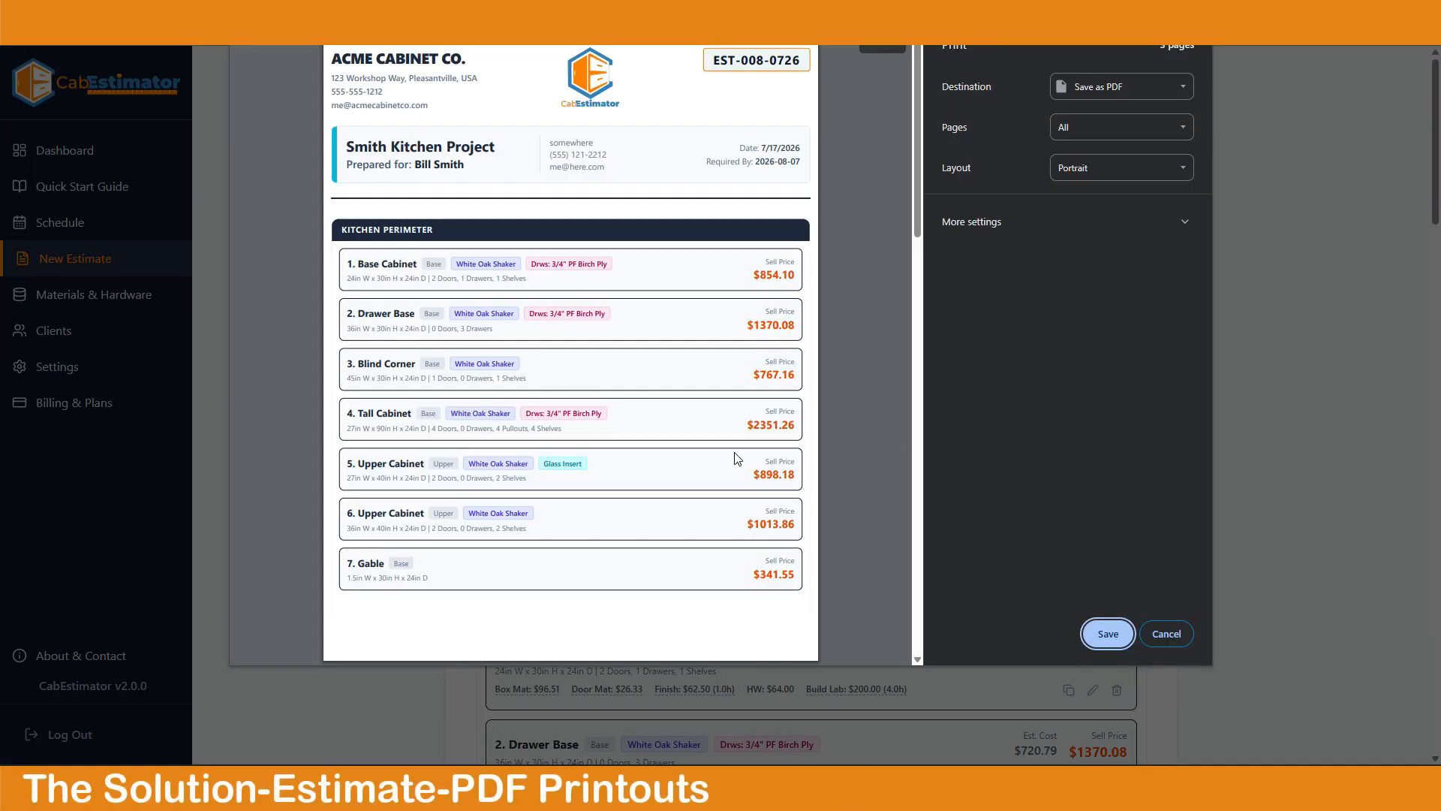
scroll(753, 419, down, 12)
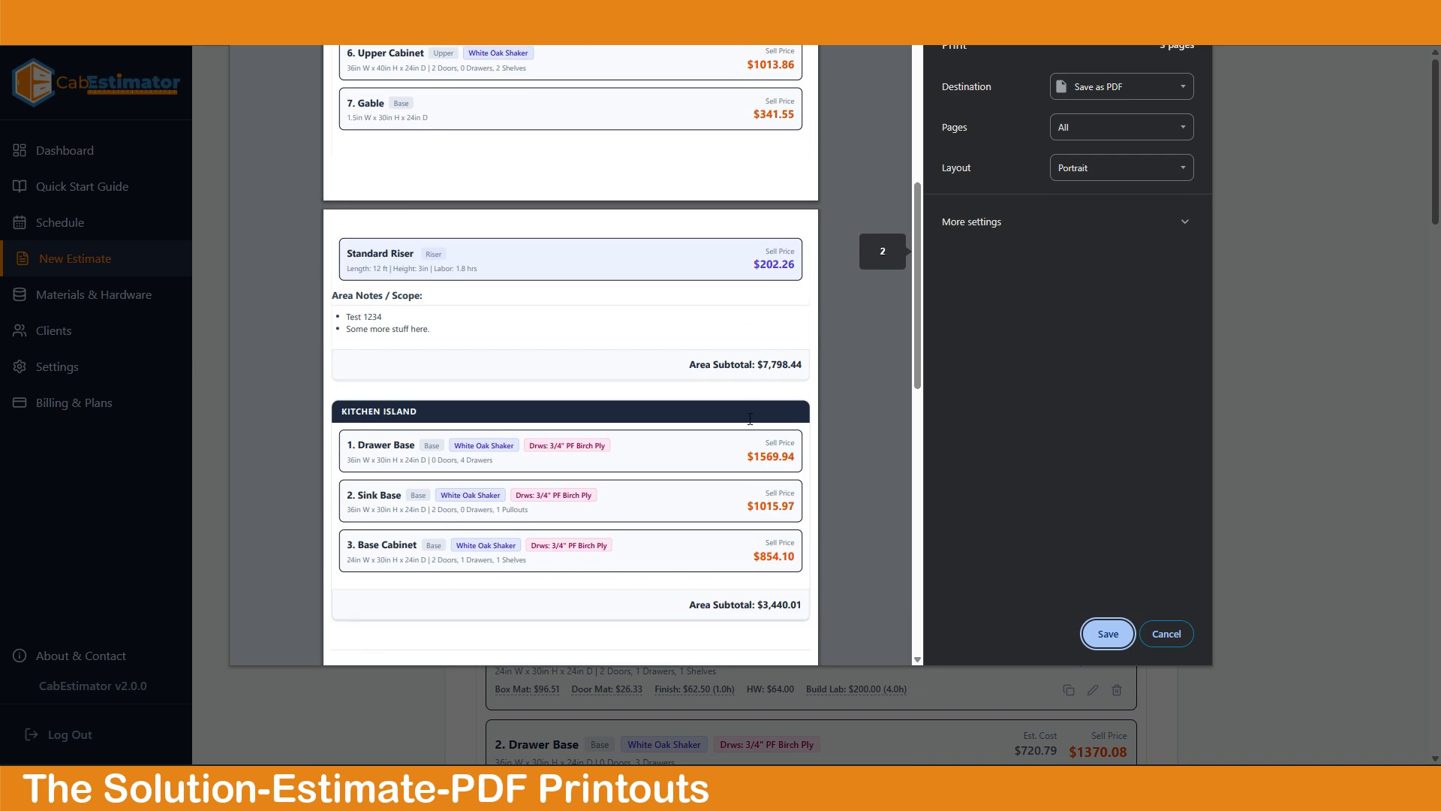
scroll(750, 418, down, 2)
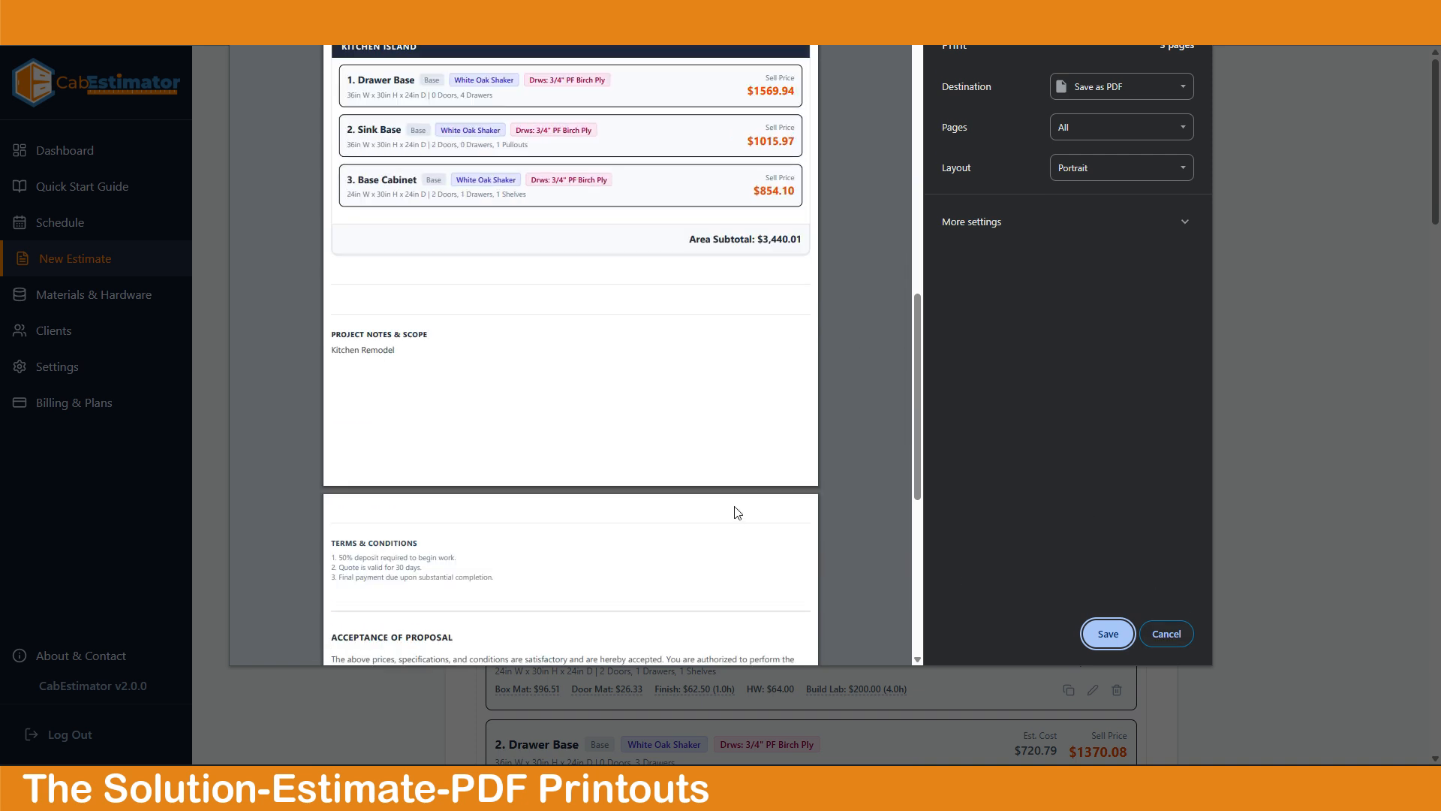
scroll(737, 508, down, 6)
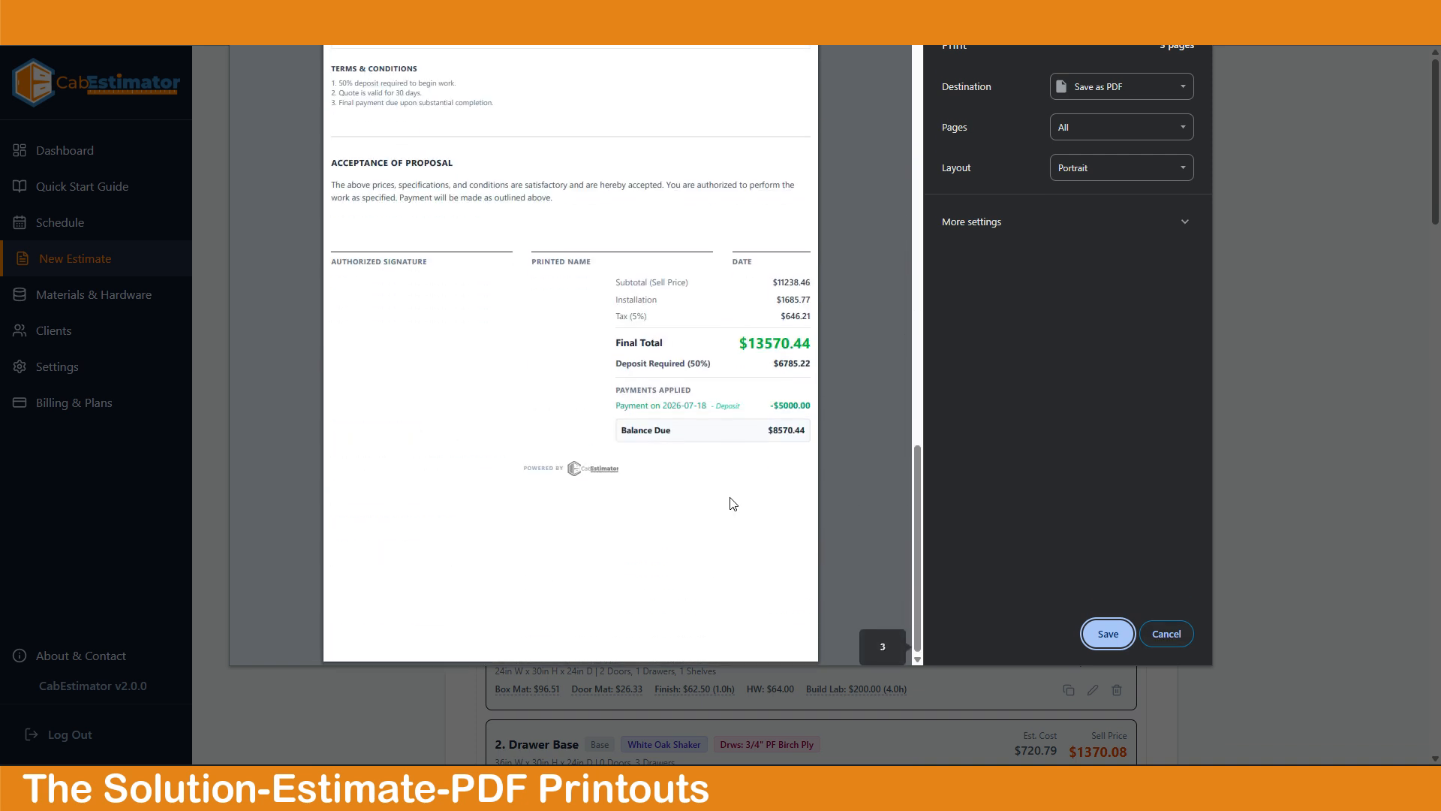
click(1166, 634)
Preview all pages of the estimate's PDF printout in the All Details layout, and close the preview without saving.
click(677, 148)
click(1155, 148)
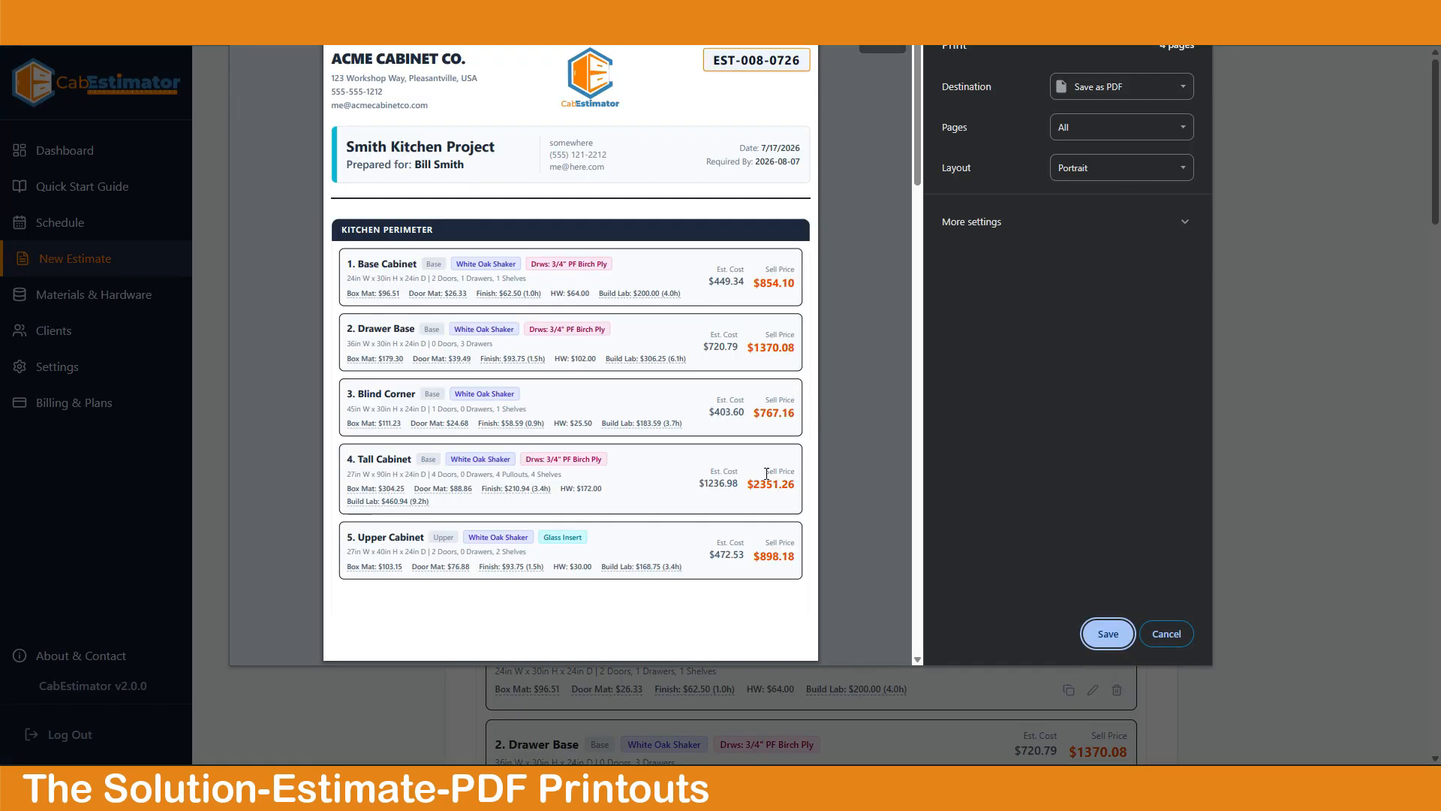
scroll(767, 473, down, 10)
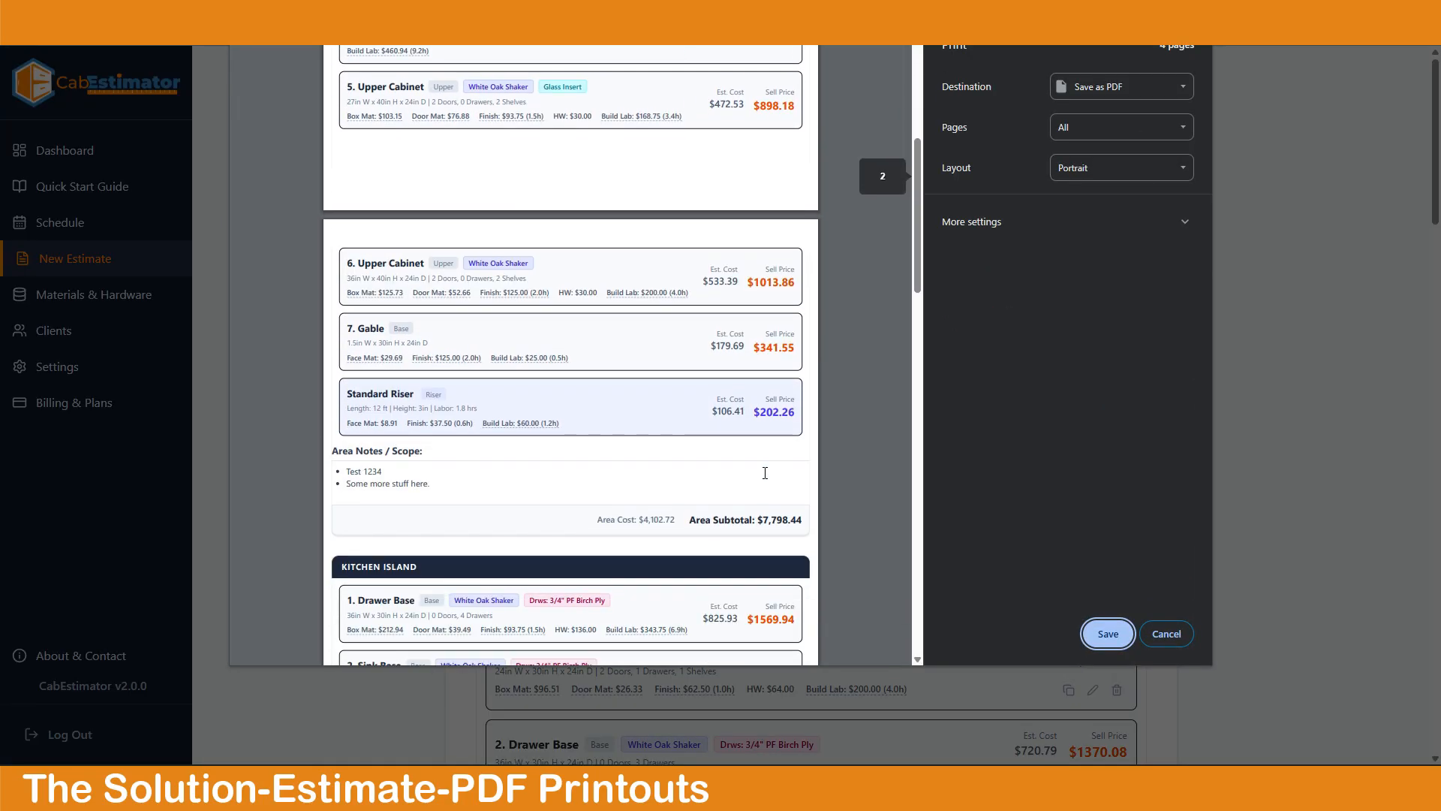
scroll(765, 473, down, 8)
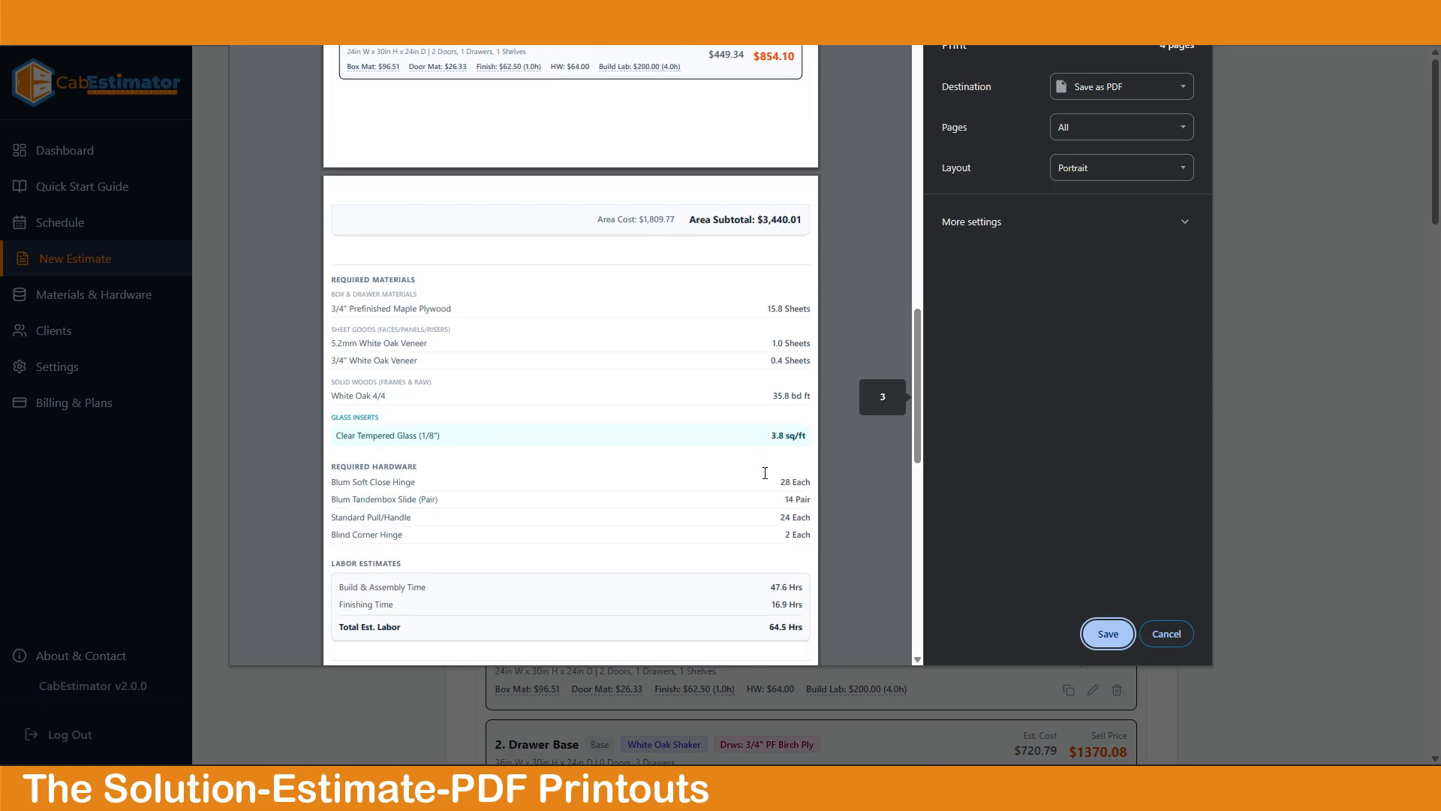
scroll(767, 477, down, 8)
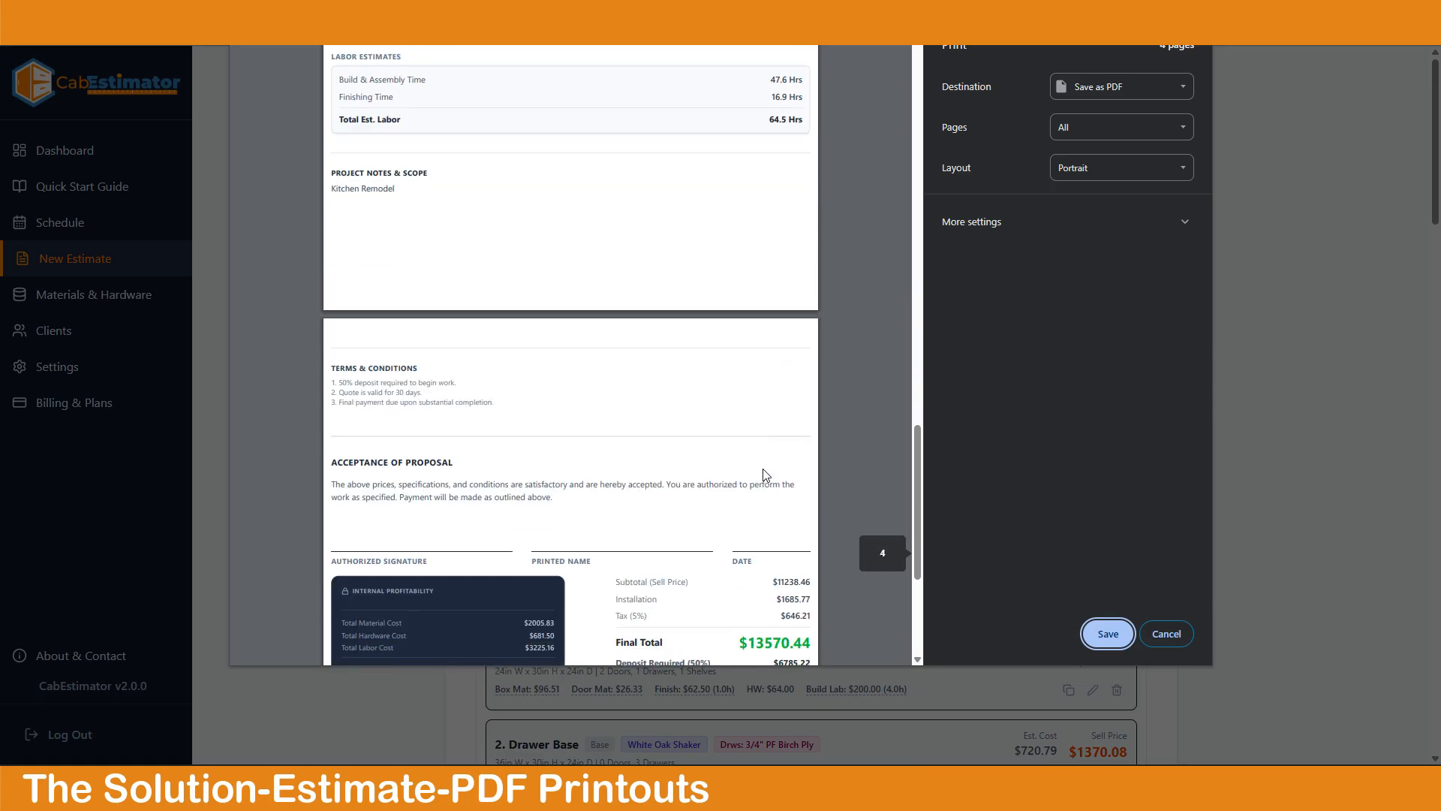
click(1167, 633)
Preview the estimate's PDF printout in the No Details layout down to its payment totals, and close the preview without saving.
click(766, 147)
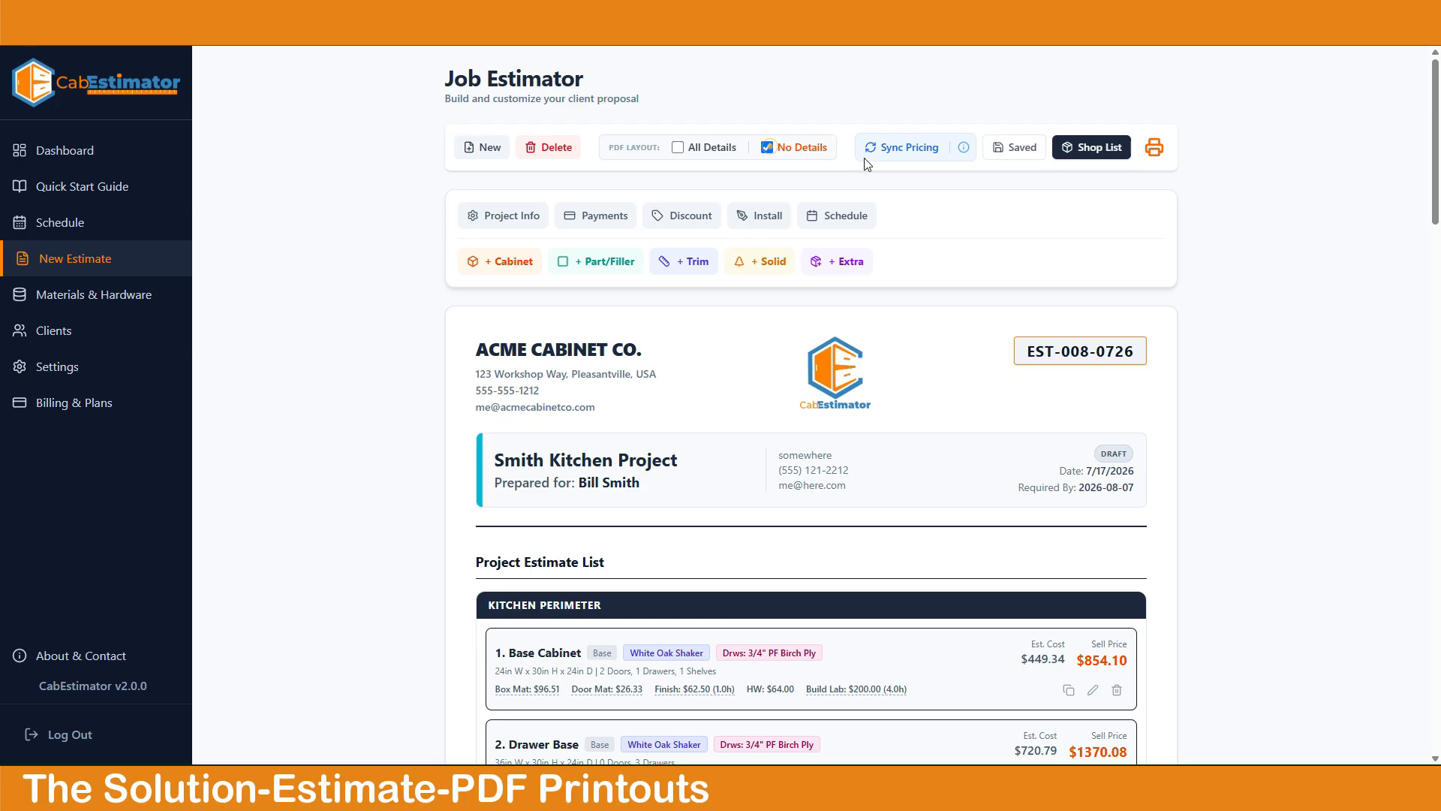
click(1153, 148)
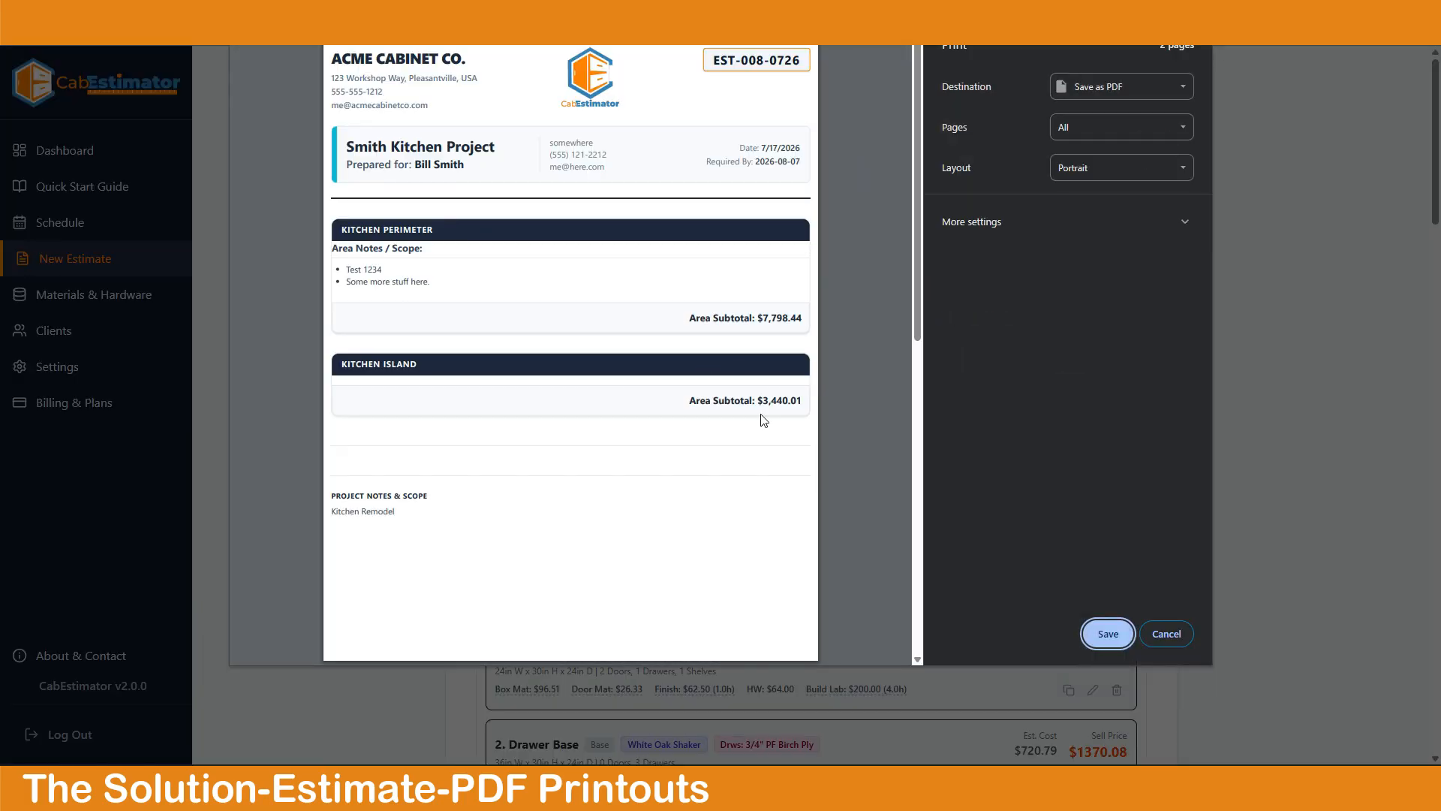
scroll(763, 420, down, 10)
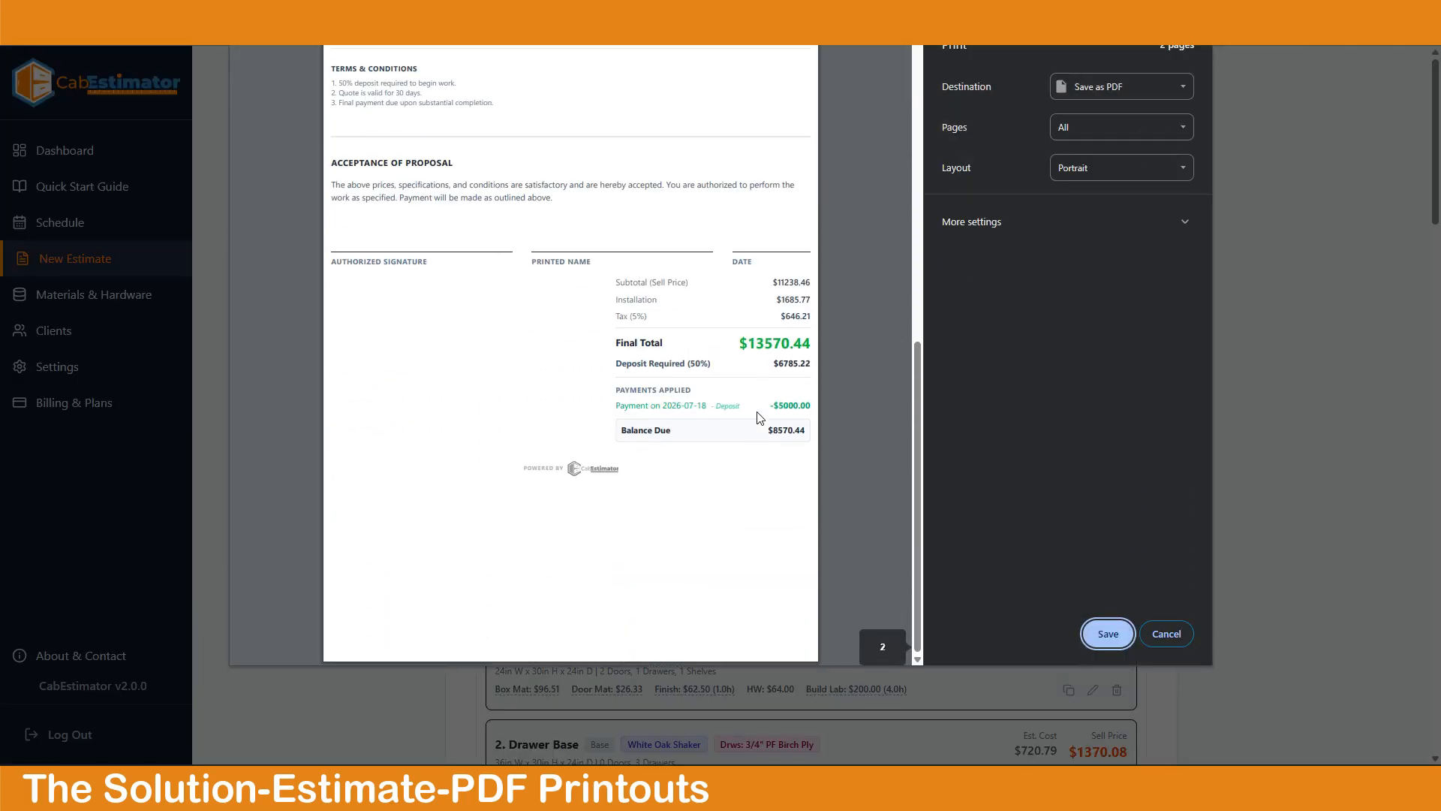
click(1167, 633)
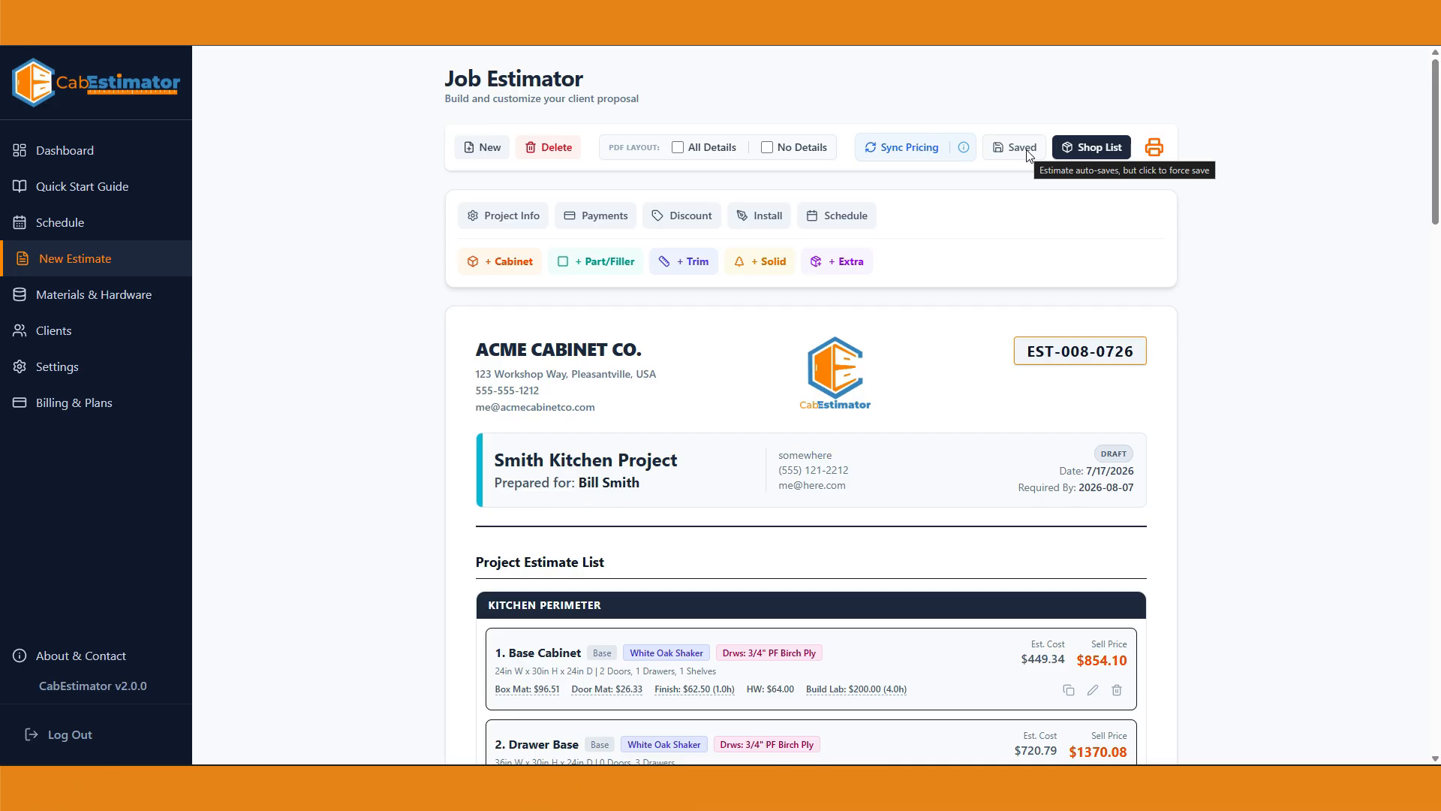
Review the monthly and yearly subscription plans, and open the About & Contact page.
click(90, 401)
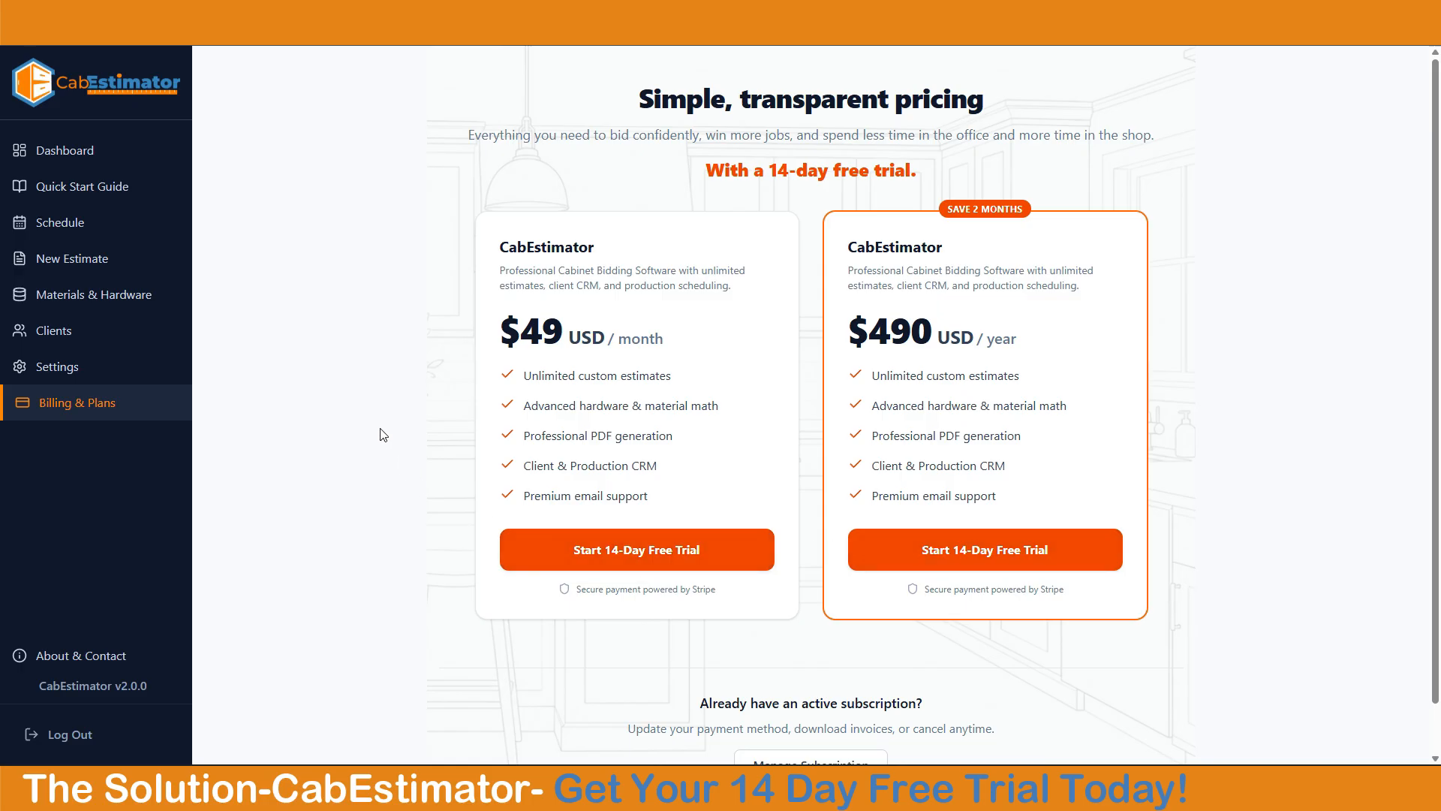
scroll(383, 435, down, 1)
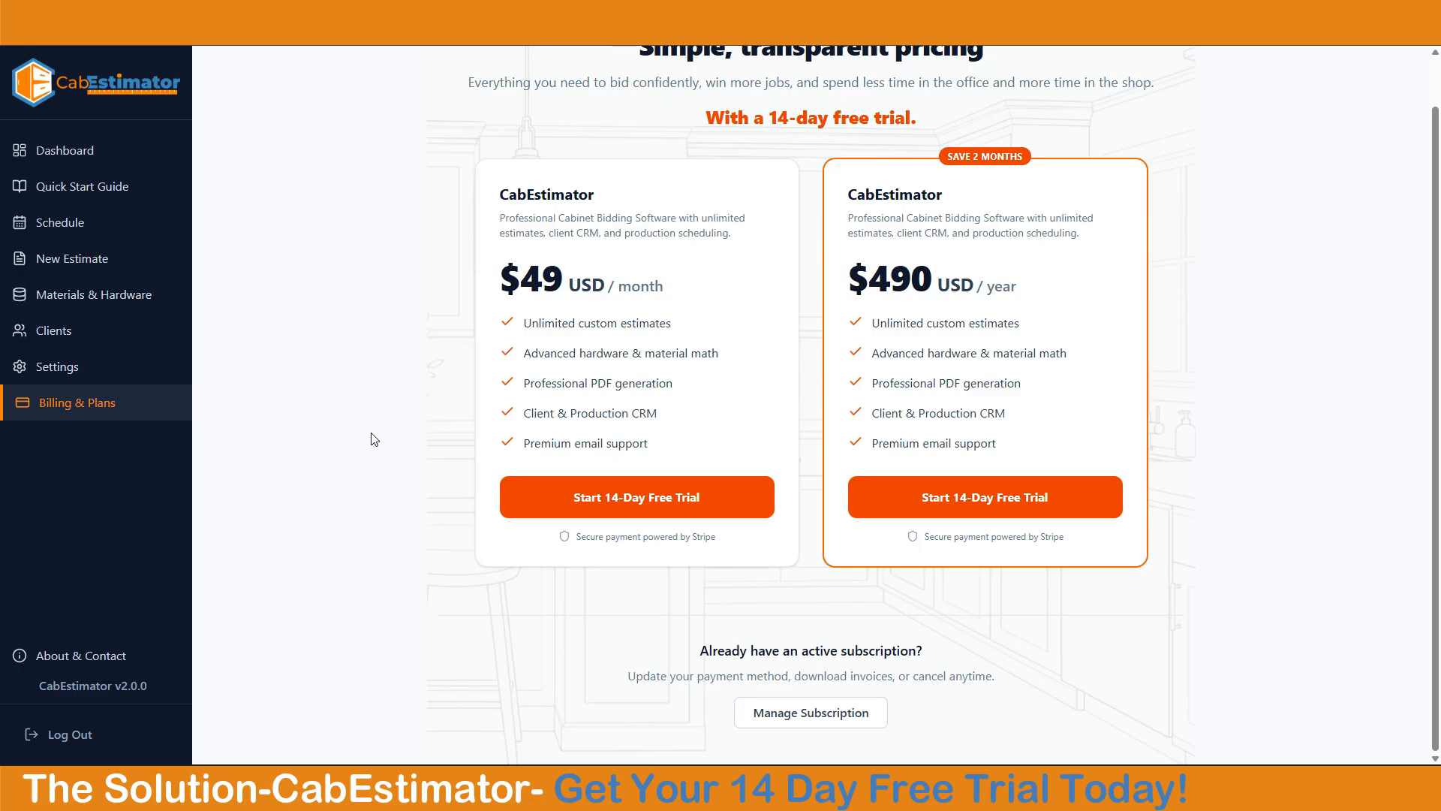
click(106, 659)
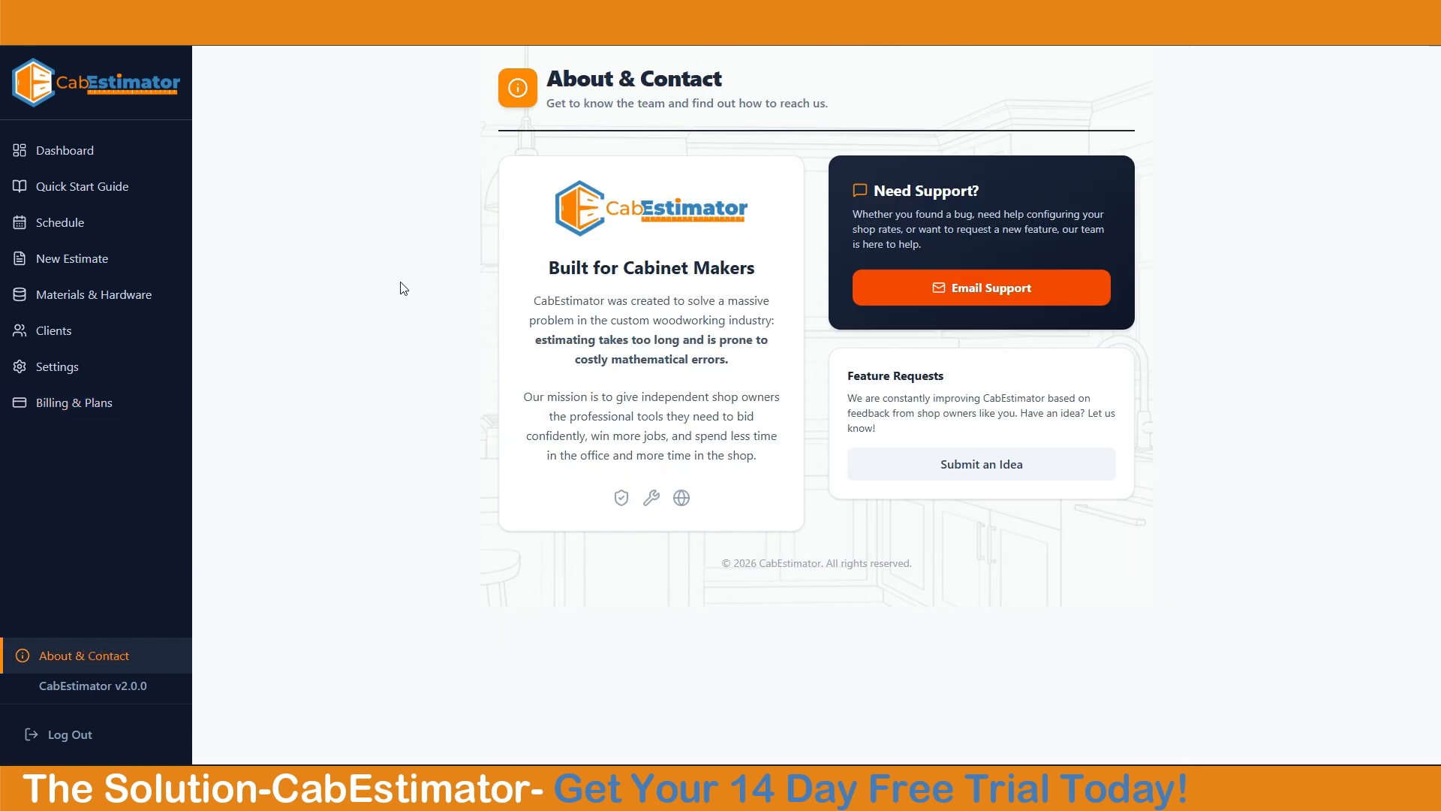